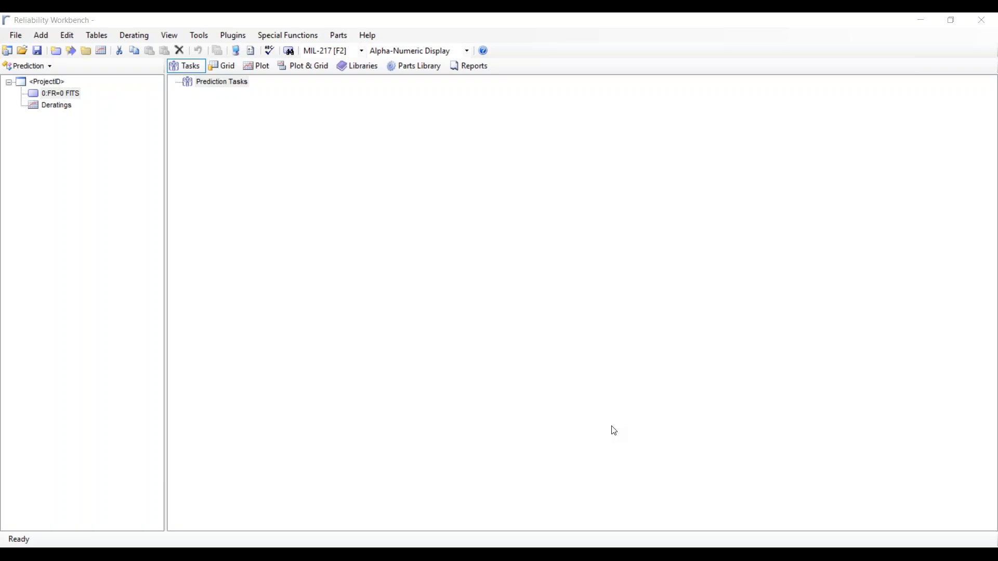
Step: Set the prediction standard to IEC TR 62380
{"action": "left_click", "coordinate": [362, 52]}
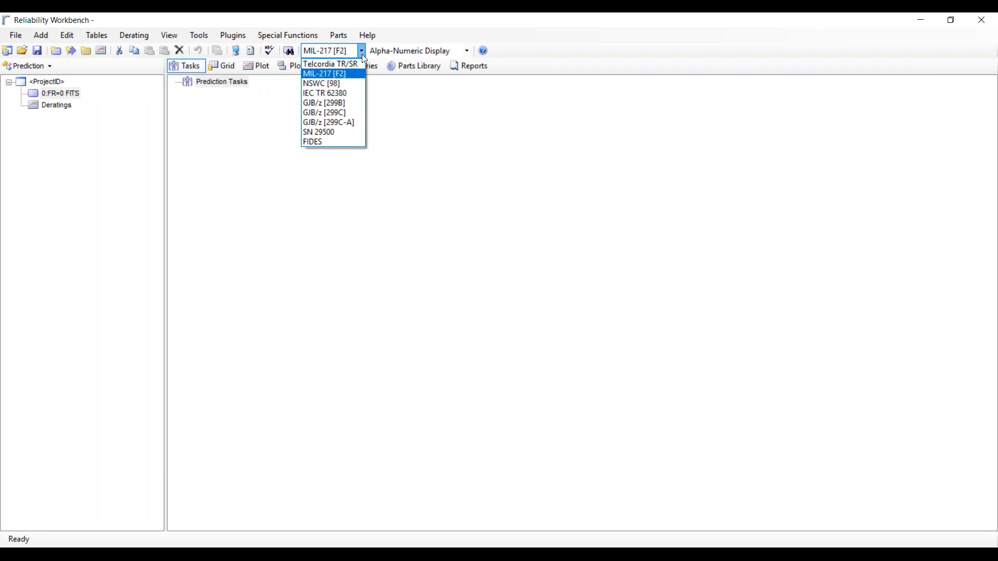
{"action": "left_click", "coordinate": [100, 213]}
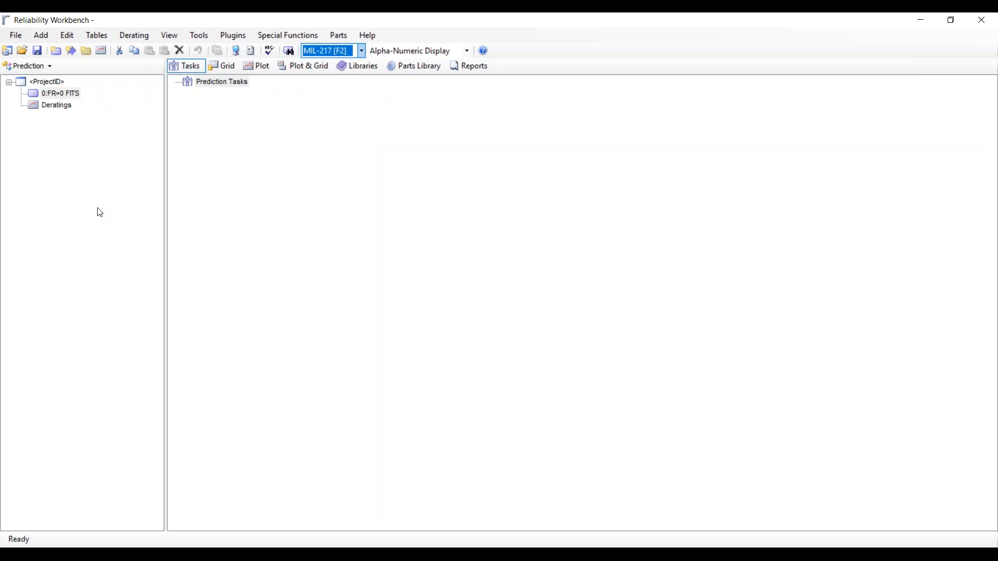
{"action": "left_click", "coordinate": [362, 50]}
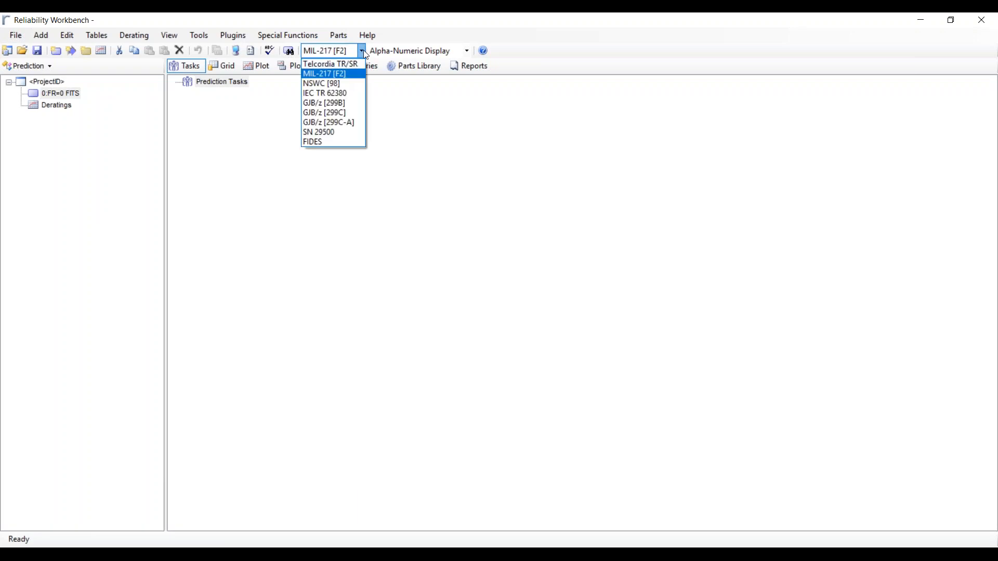
{"action": "left_click", "coordinate": [343, 94]}
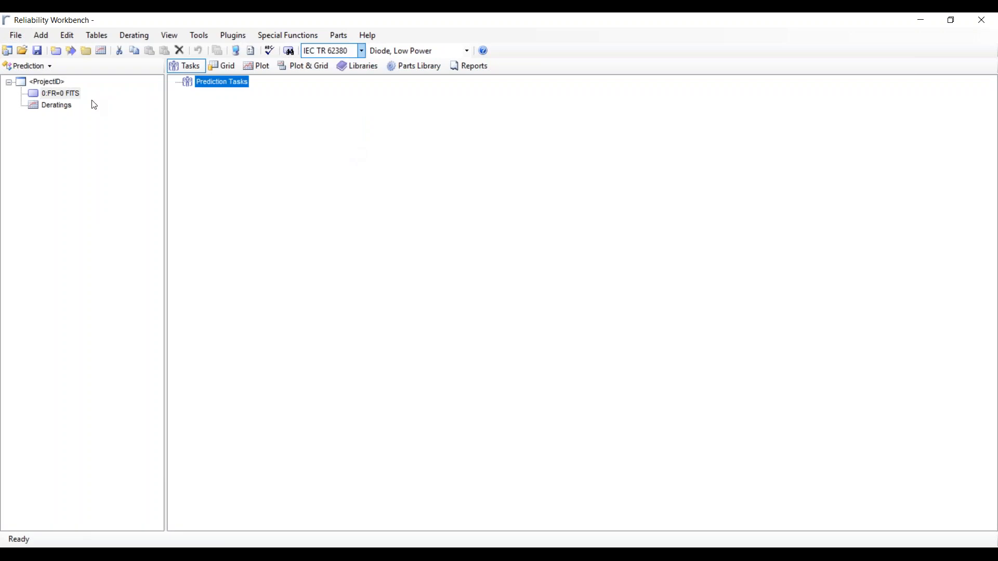
Step: Add a system block under the top-level block with the ID SUB SYSTEM
{"action": "left_click", "coordinate": [69, 95]}
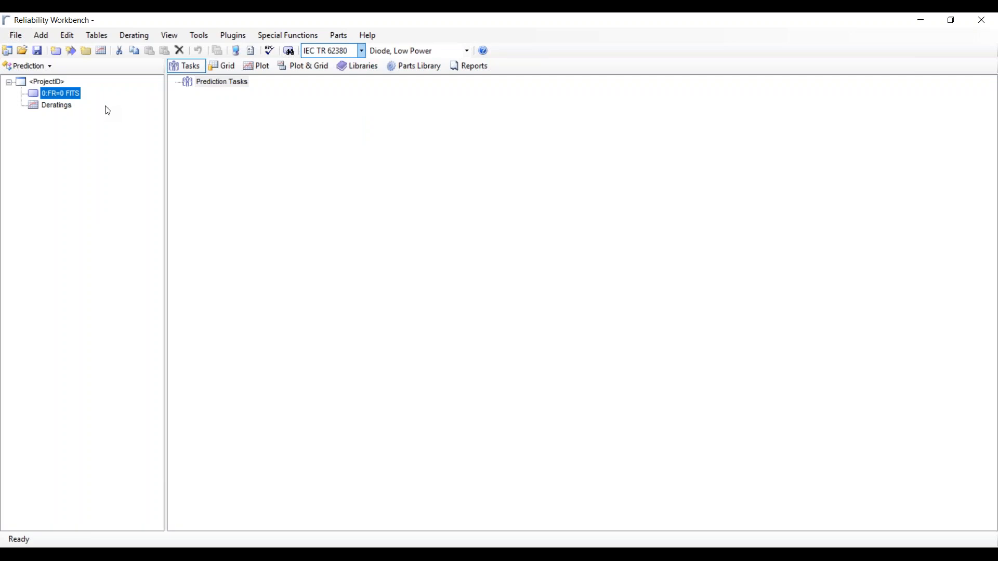
{"action": "left_click", "coordinate": [48, 38]}
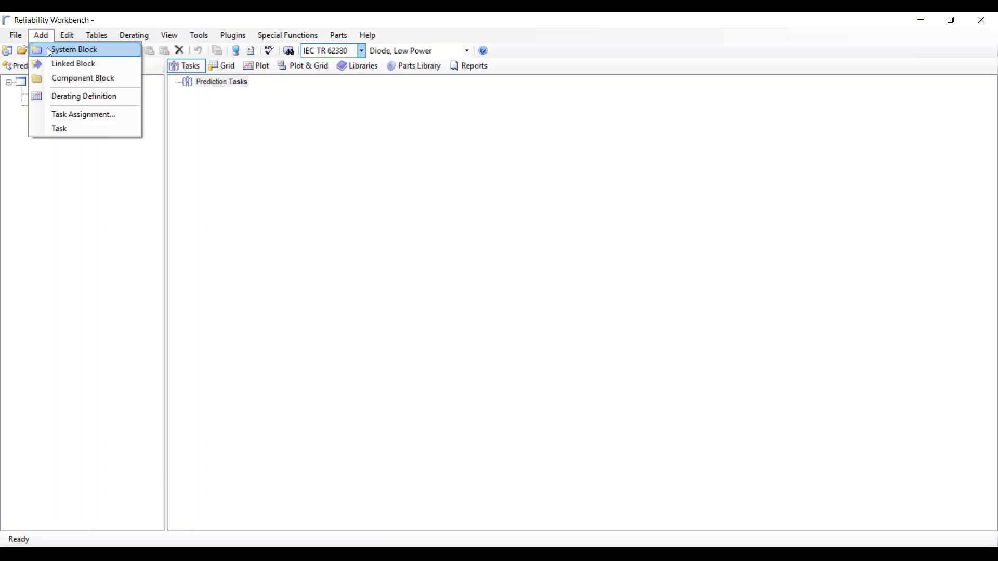
{"action": "left_click", "coordinate": [44, 25]}
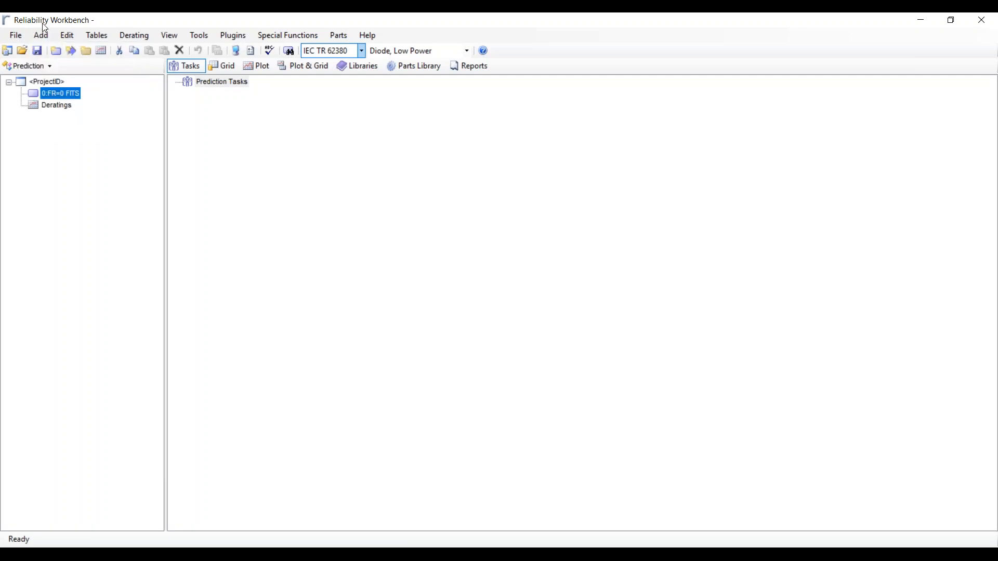
{"action": "left_click", "coordinate": [56, 52]}
{"action": "type", "text": "SU"}
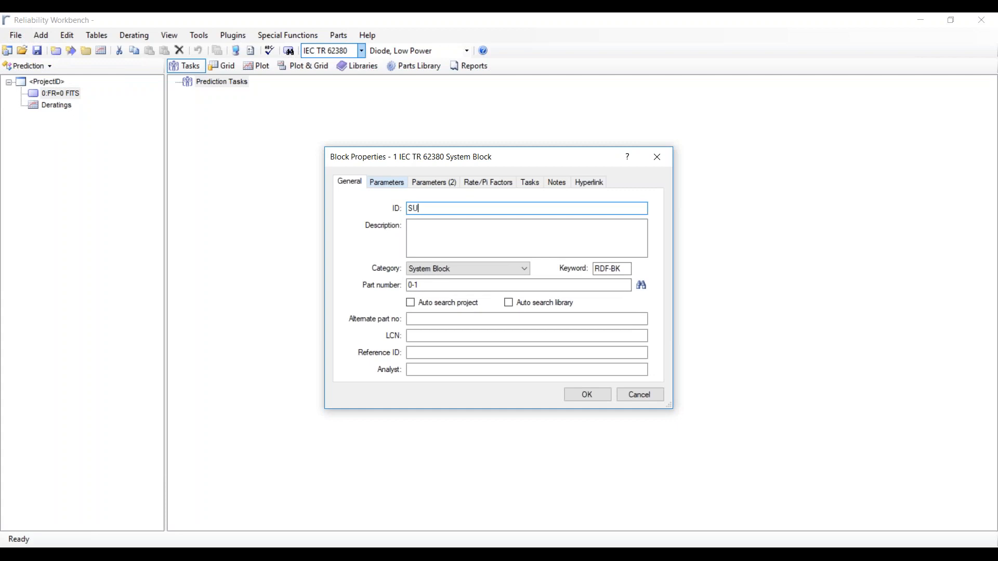
{"action": "type", "text": "B SYSTEM"}
{"action": "key", "text": "BackSpace"}
{"action": "key", "text": "BackSpace"}
{"action": "key", "text": "BackSpace"}
{"action": "key", "text": "BackSpace"}
{"action": "key", "text": "BackSpace"}
{"action": "key", "text": "BackSpace"}
{"action": "type", "text": "SYSTEM"}
Step: Enter "Sub system" as the new system block's description and save the block
{"action": "left_click", "coordinate": [439, 238]}
{"action": "type", "text": "Sub ysstem"}
{"action": "key", "text": "BackSpace"}
{"action": "key", "text": "BackSpace"}
{"action": "key", "text": "BackSpace"}
{"action": "key", "text": "BackSpace"}
{"action": "key", "text": "BackSpace"}
{"action": "key", "text": "BackSpace"}
{"action": "type", "text": "system"}
{"action": "left_click", "coordinate": [602, 399]}
Step: Add a component block under the SUB SYSTEM block and set its category to Capacitor
{"action": "left_click", "coordinate": [91, 106]}
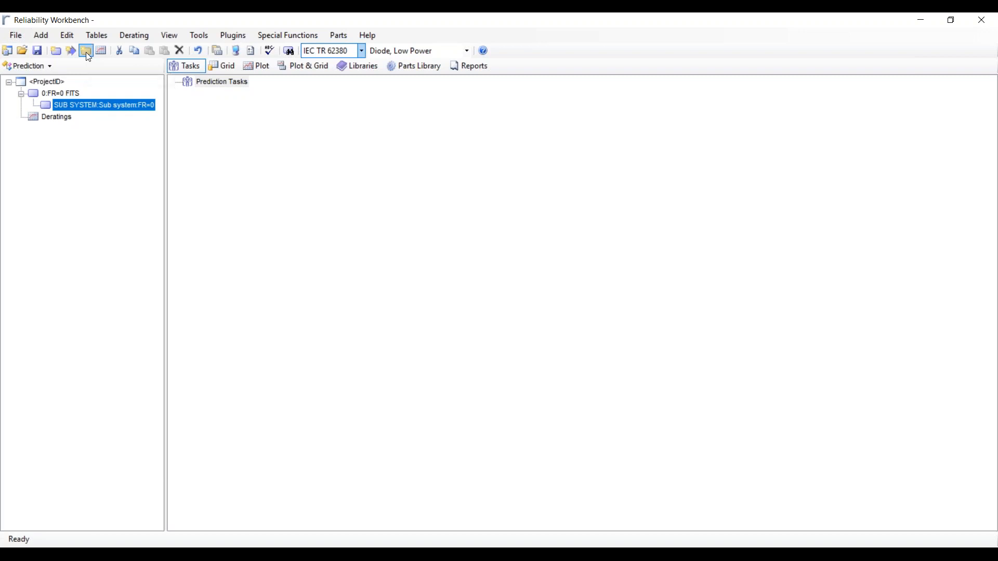
{"action": "left_click", "coordinate": [86, 52]}
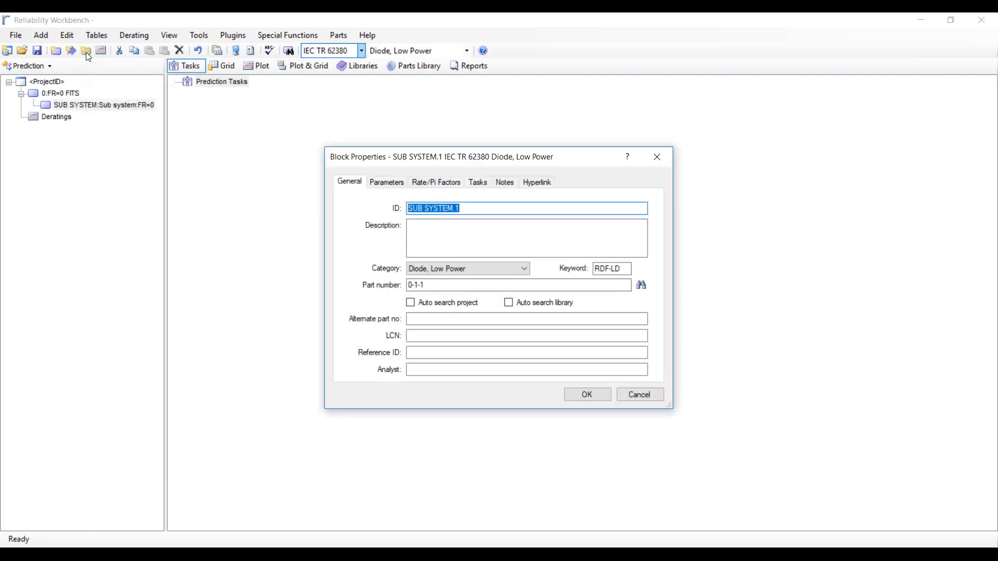
{"action": "left_click", "coordinate": [524, 270]}
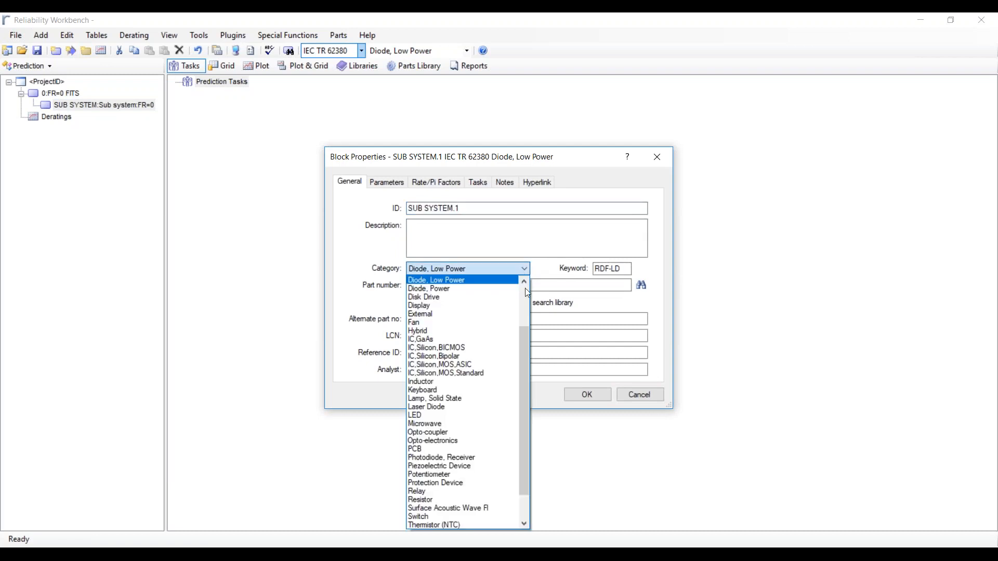
{"action": "left_click_drag", "start_coordinate": [528, 344], "coordinate": [531, 295]}
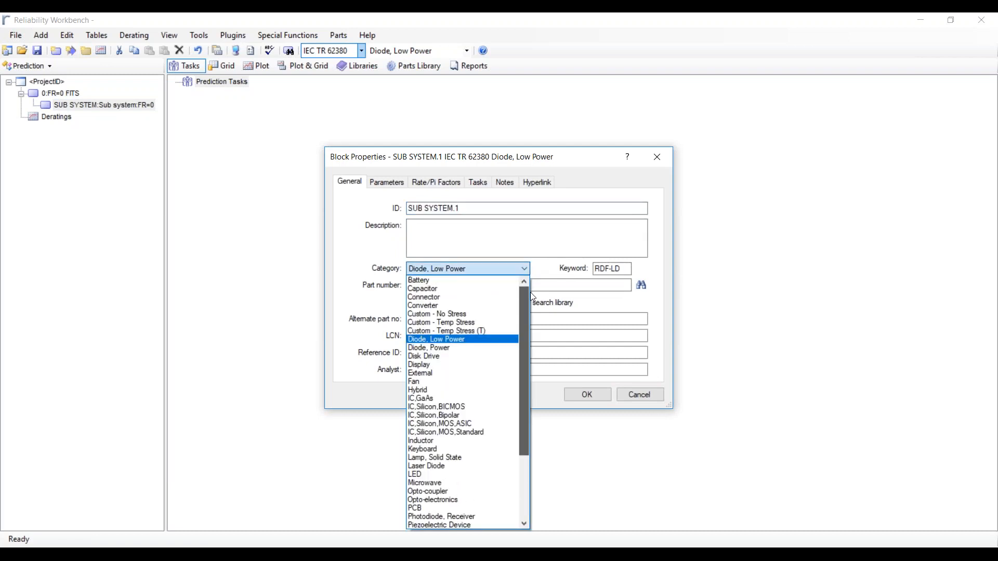
{"action": "scroll", "coordinate": [532, 307], "scroll_direction": "down", "scroll_amount": 4}
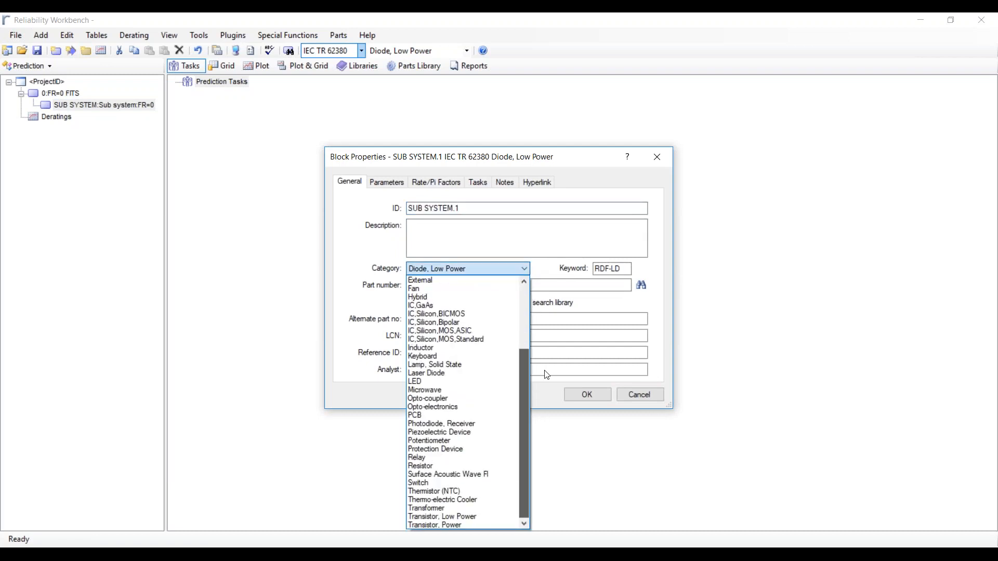
{"action": "scroll", "coordinate": [547, 375], "scroll_direction": "up", "scroll_amount": 4}
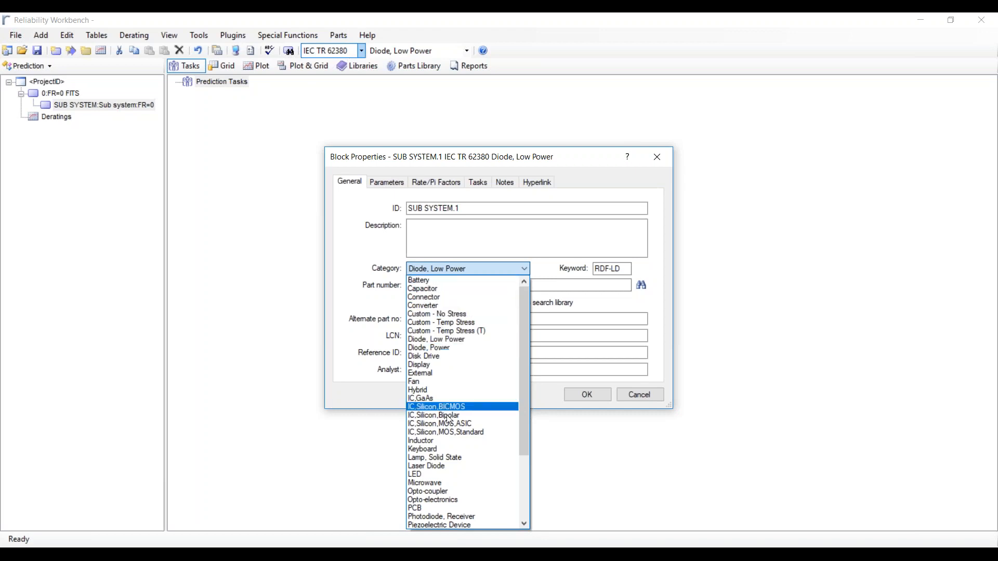
{"action": "left_click_drag", "start_coordinate": [525, 397], "coordinate": [538, 339]}
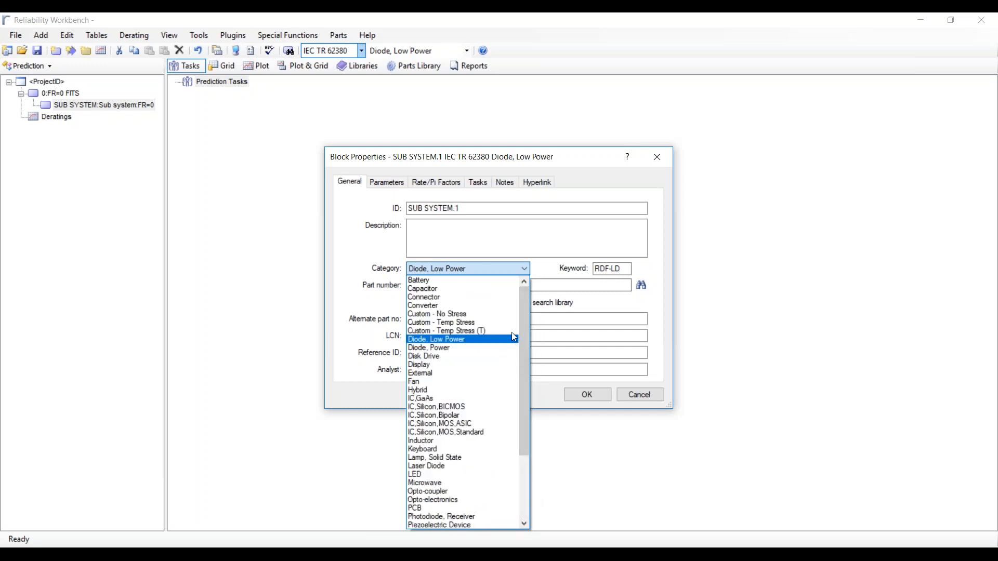
{"action": "left_click", "coordinate": [456, 291]}
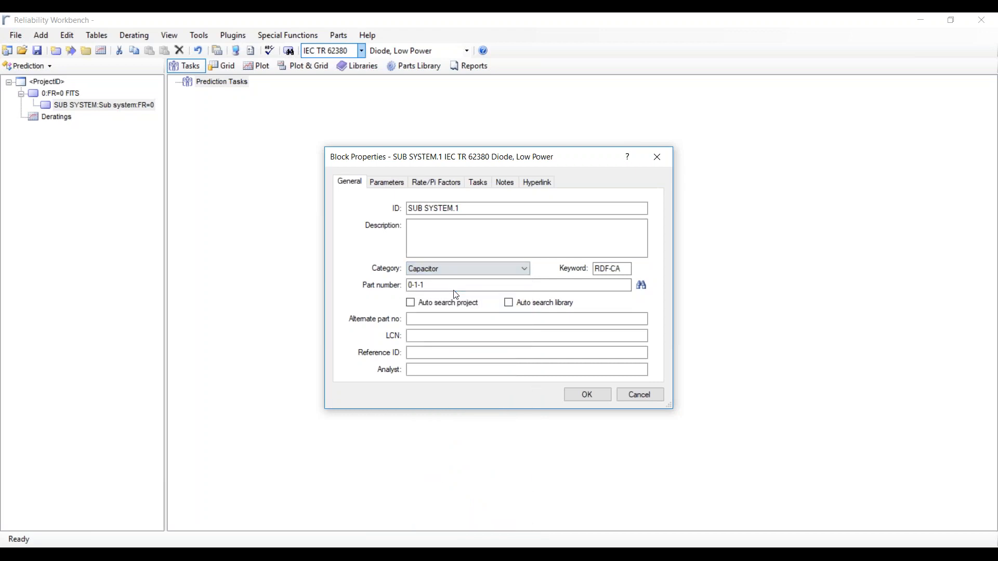
Step: Save the capacitor block with the type Fixed Plastic,Paper,Diel and widen the project tree
{"action": "left_click", "coordinate": [385, 188]}
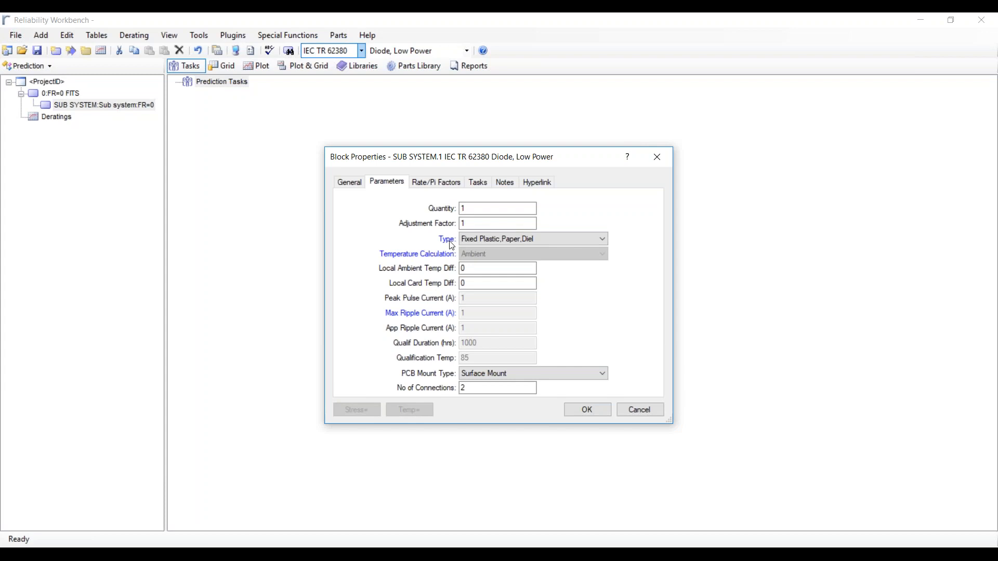
{"action": "left_click", "coordinate": [483, 240]}
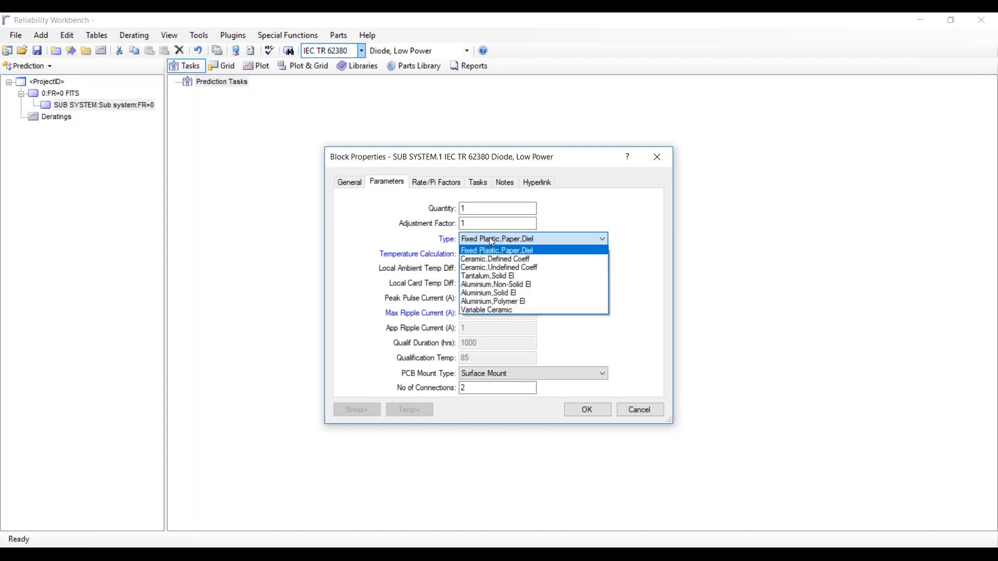
{"action": "left_click", "coordinate": [490, 239]}
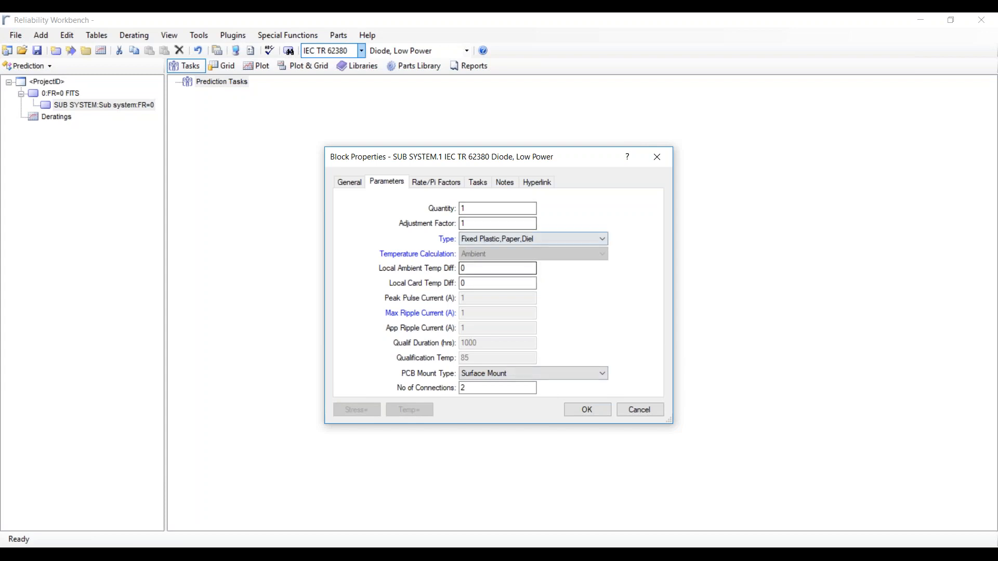
{"action": "left_click", "coordinate": [587, 411]}
{"action": "left_click_drag", "start_coordinate": [164, 193], "coordinate": [246, 191]}
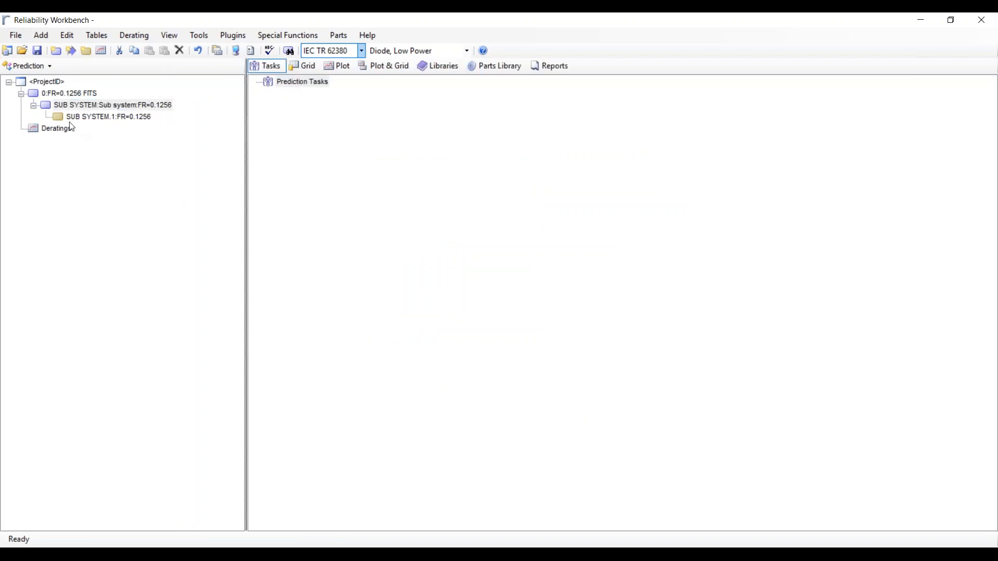
Step: Add a second component block under SUB SYSTEM with the category Resistor, keeping its default parameters
{"action": "left_click", "coordinate": [102, 105]}
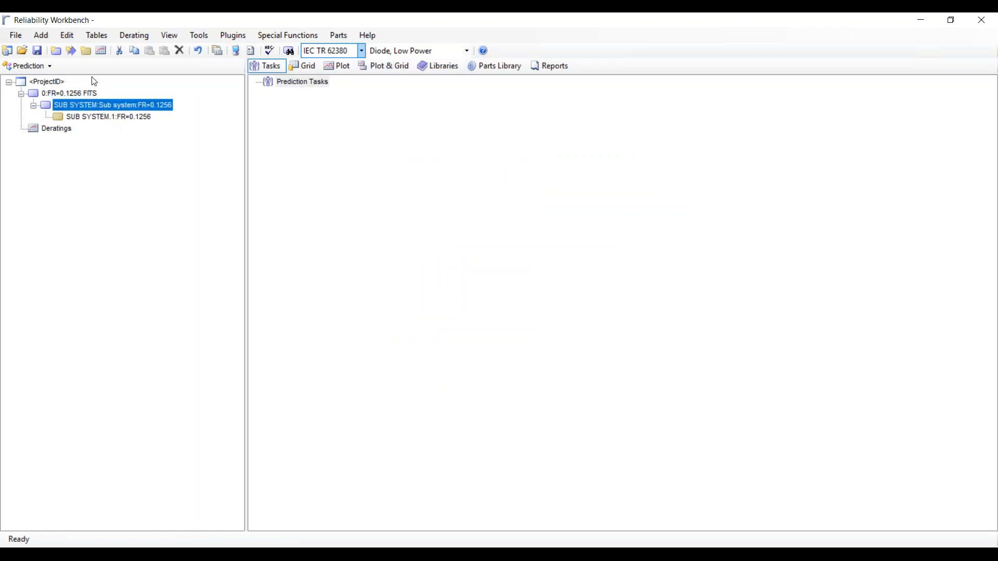
{"action": "left_click", "coordinate": [86, 52]}
{"action": "left_click", "coordinate": [494, 269]}
{"action": "left_click_drag", "start_coordinate": [524, 372], "coordinate": [529, 421]}
{"action": "left_click", "coordinate": [435, 466]}
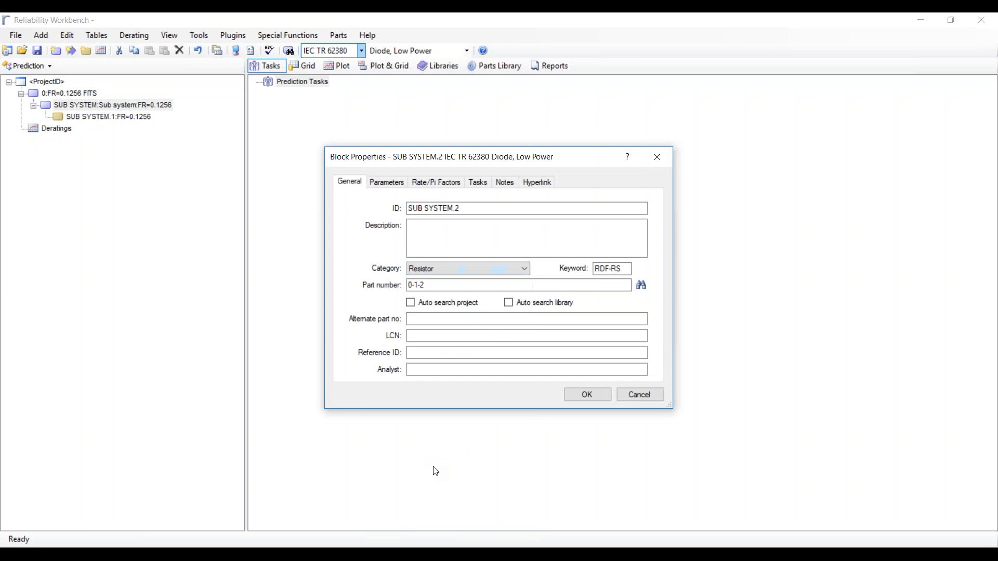
{"action": "left_click", "coordinate": [387, 182]}
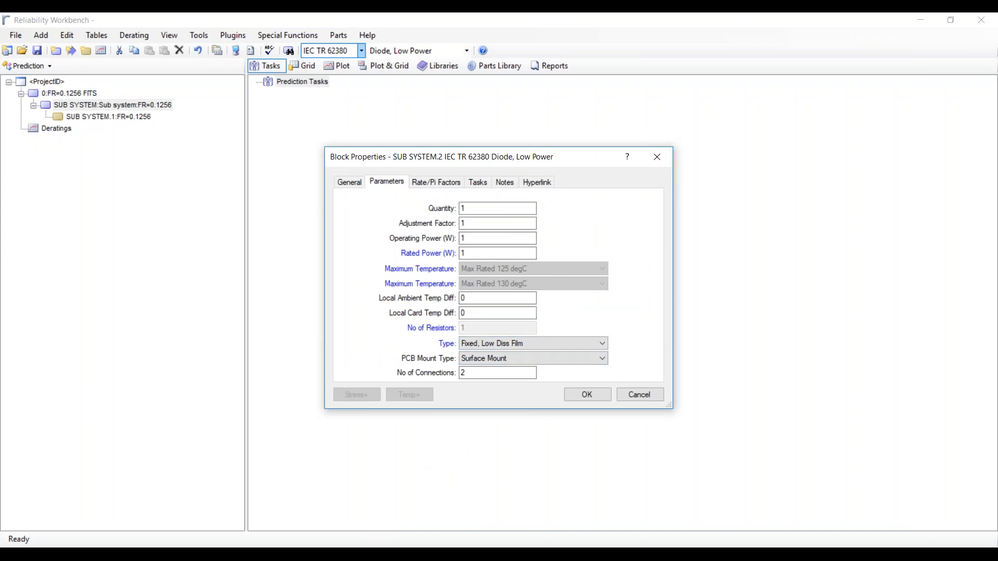
{"action": "left_click", "coordinate": [586, 396]}
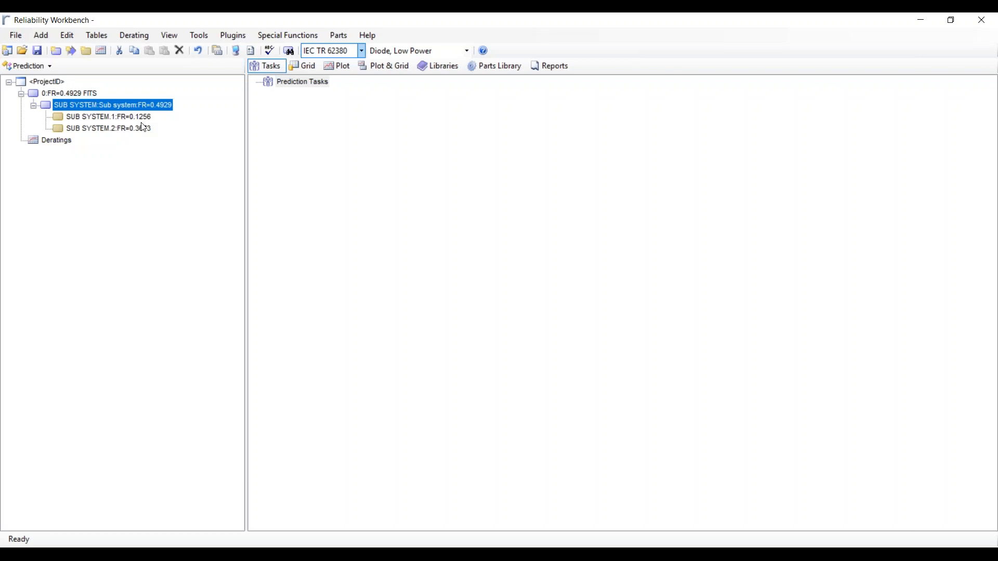
Step: Create a derating definition for the Resistor category, keeping the sub-category at All
{"action": "left_click", "coordinate": [102, 51]}
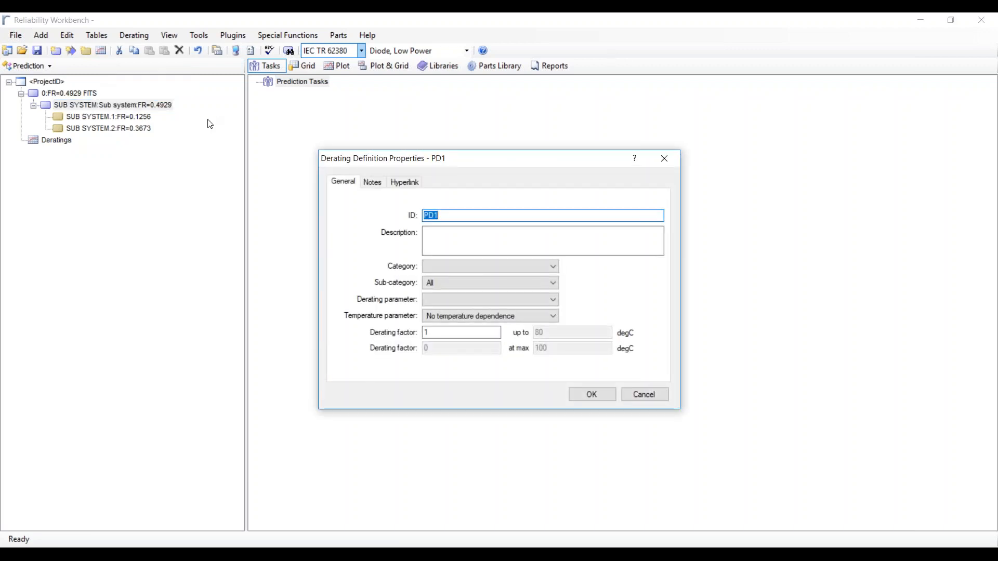
{"action": "left_click", "coordinate": [552, 267]}
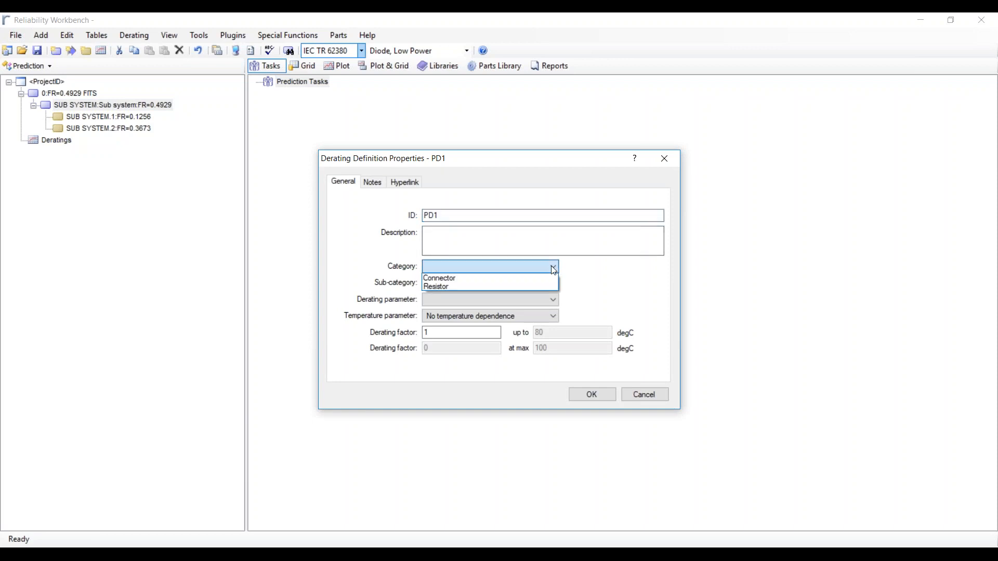
{"action": "left_click", "coordinate": [439, 286]}
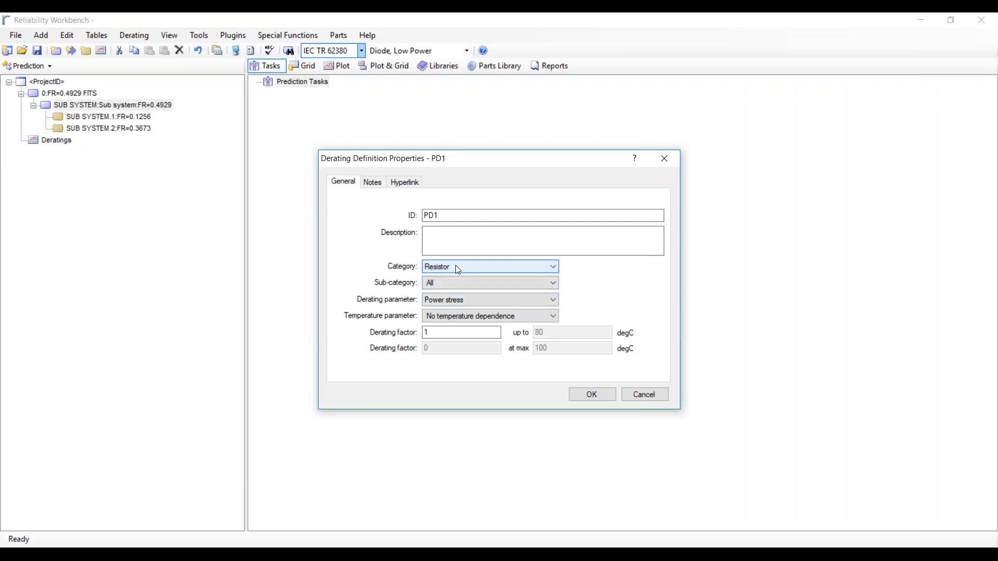
{"action": "left_click", "coordinate": [472, 283]}
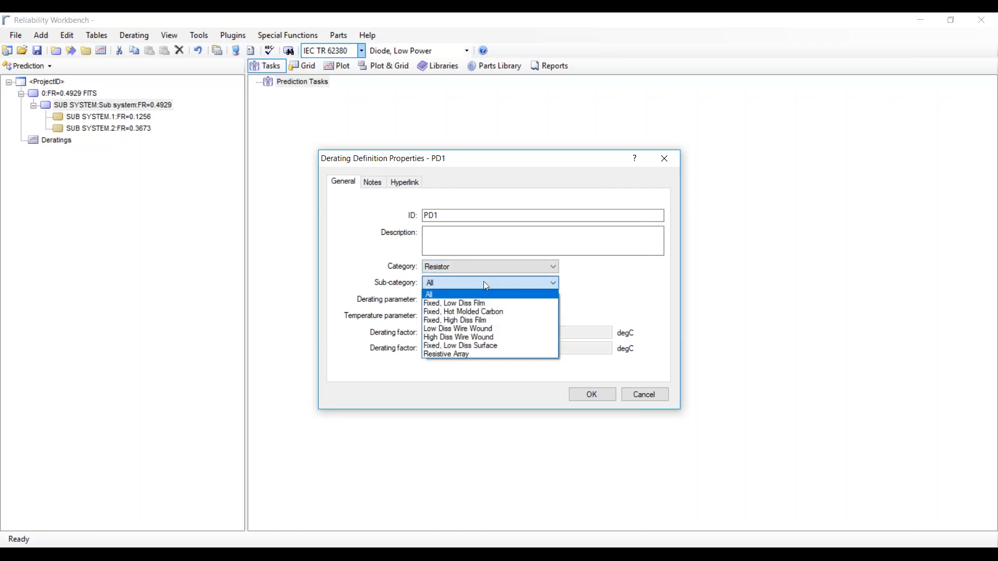
{"action": "left_click", "coordinate": [491, 285]}
Step: Save the derating definition with Power stress as the parameter, no temperature dependence and a derating factor of 1
{"action": "left_click", "coordinate": [507, 302]}
{"action": "left_click", "coordinate": [508, 304]}
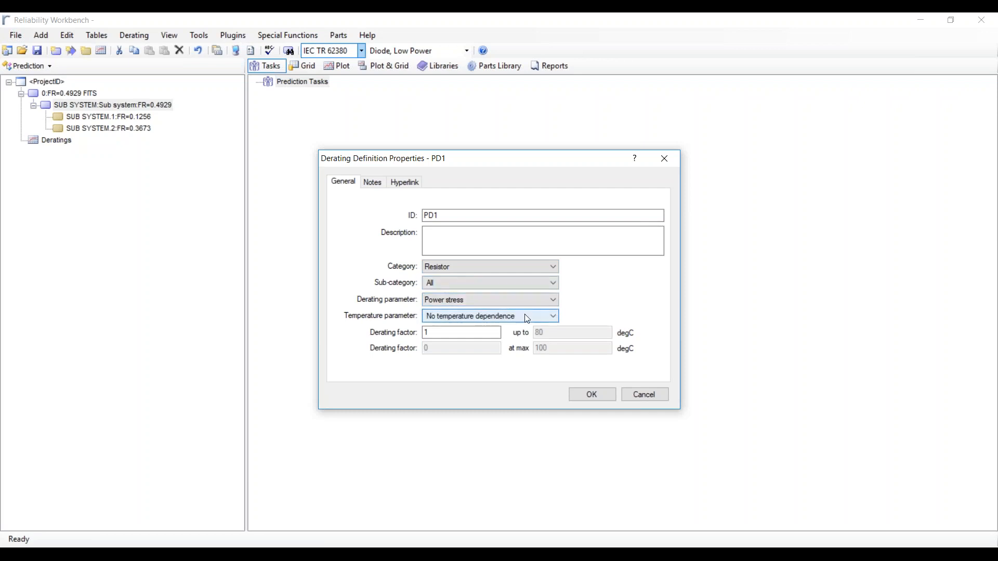
{"action": "left_click", "coordinate": [541, 318]}
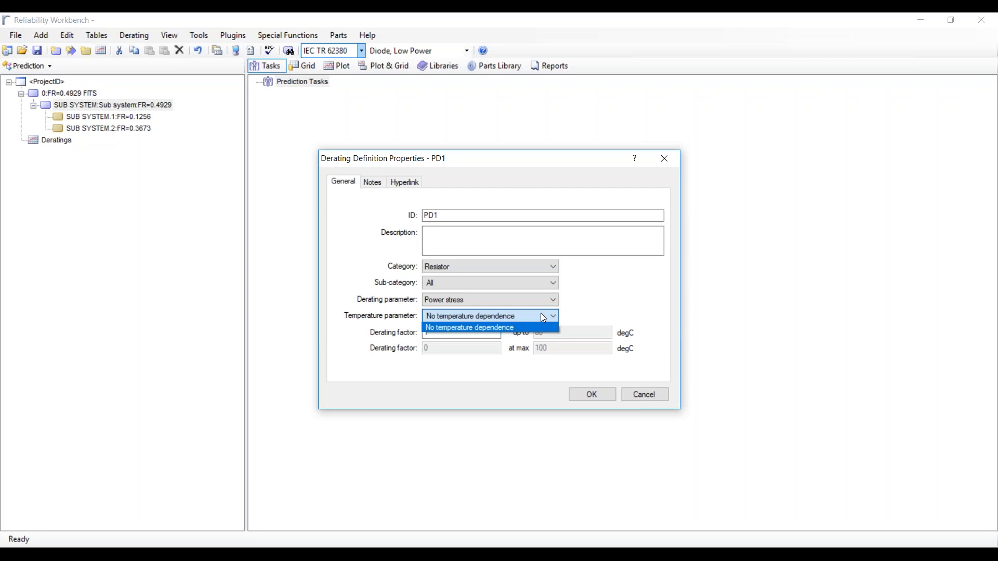
{"action": "left_click", "coordinate": [516, 332]}
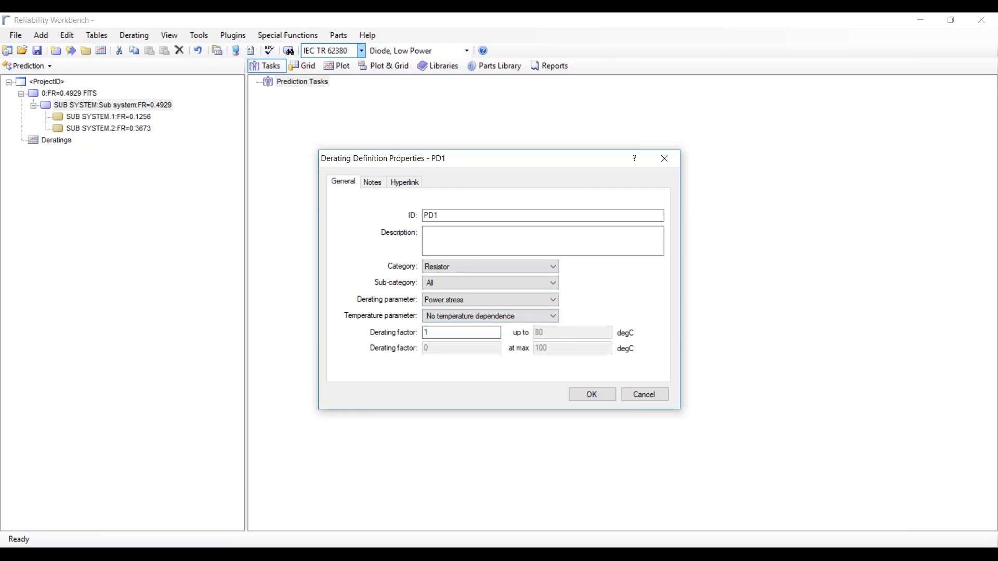
{"action": "double_click", "coordinate": [436, 332]}
{"action": "left_click", "coordinate": [591, 398]}
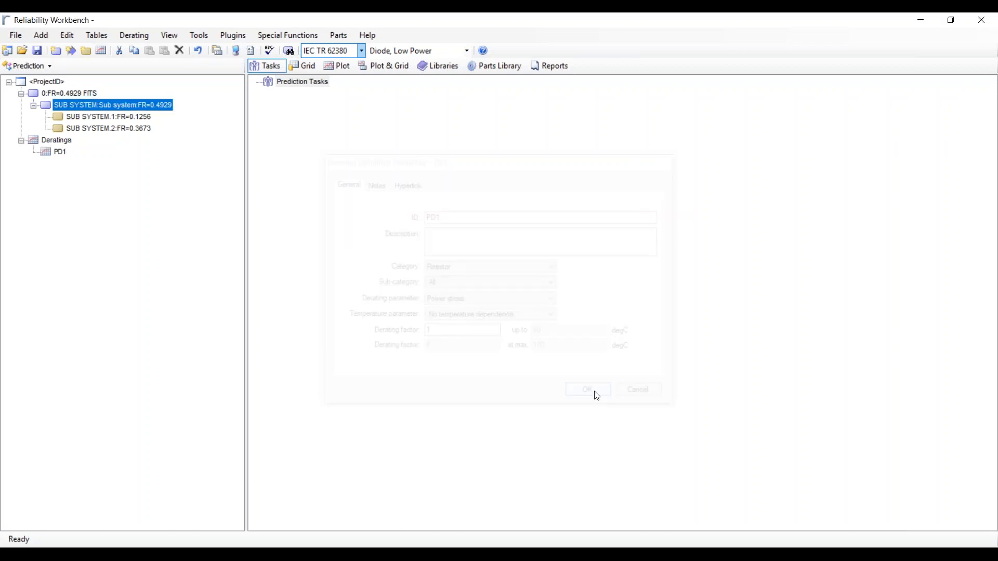
Step: Turn on derating analysis in the general project options
{"action": "left_click", "coordinate": [42, 153]}
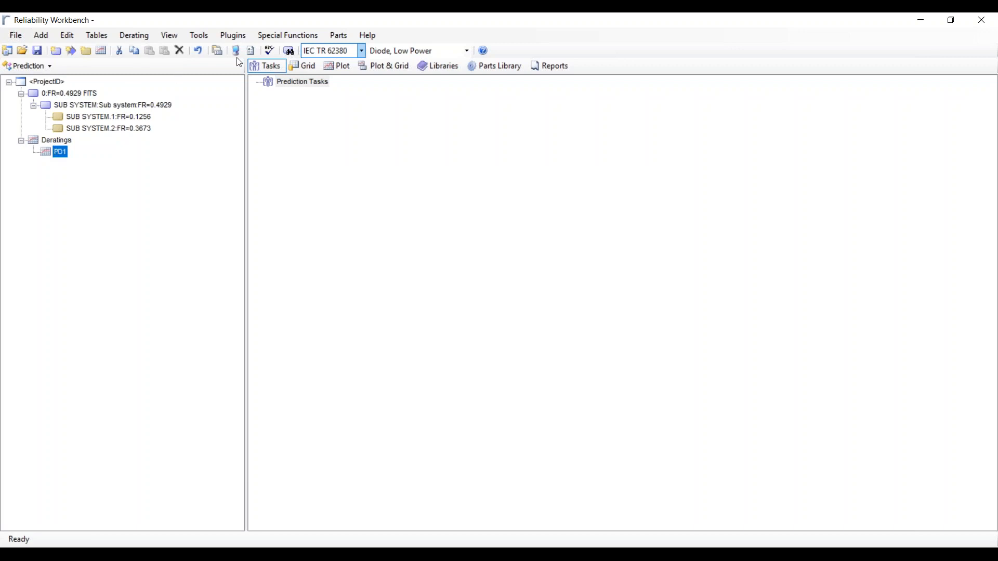
{"action": "left_click", "coordinate": [251, 51]}
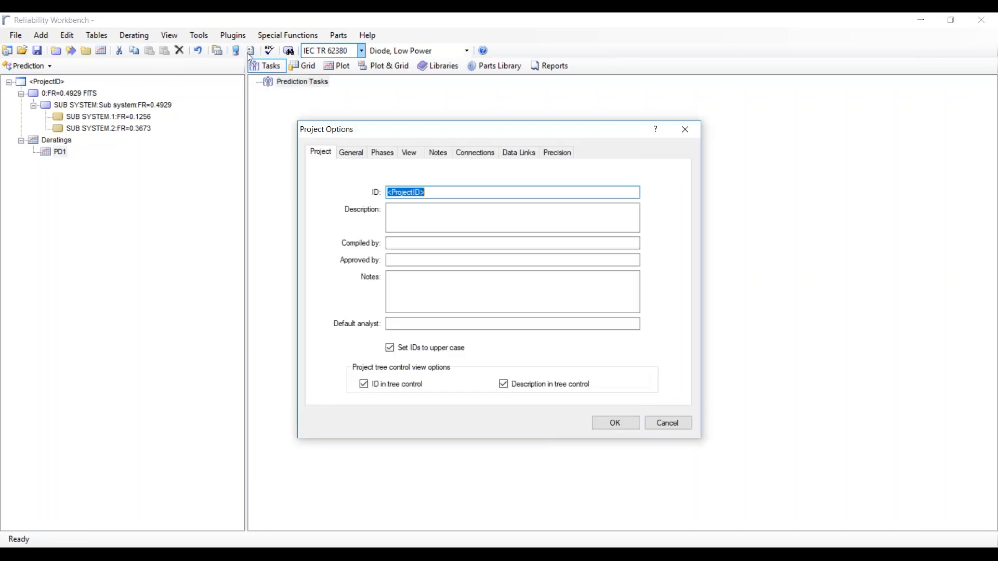
{"action": "left_click", "coordinate": [348, 152]}
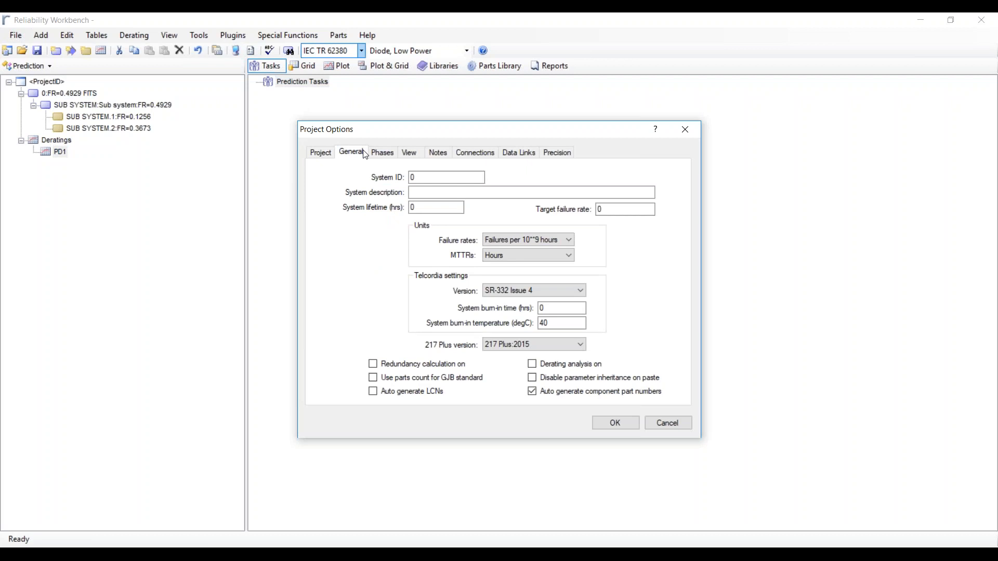
{"action": "left_click", "coordinate": [539, 369]}
{"action": "left_click", "coordinate": [620, 423]}
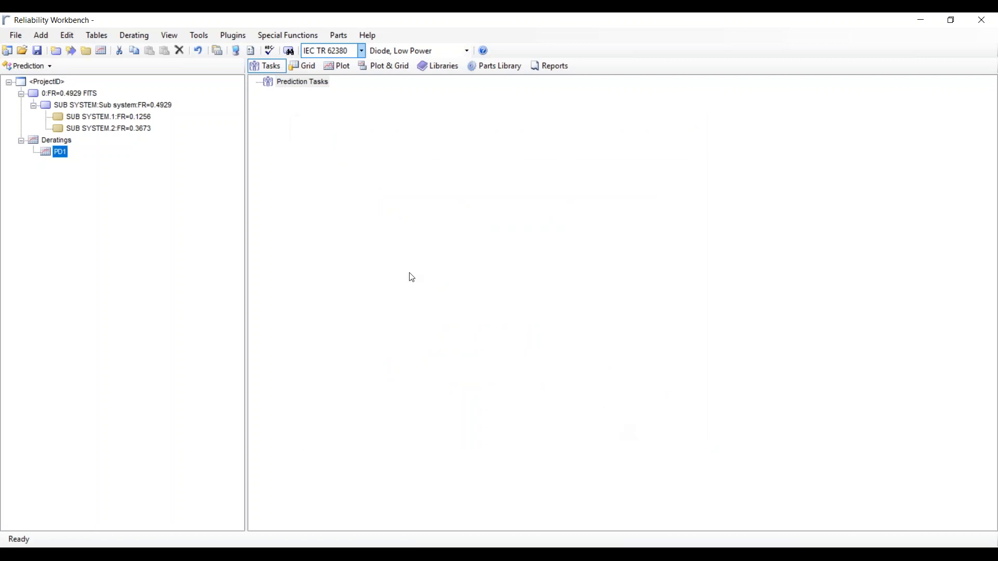
Step: Set the rated power of the resistor block SUB SYSTEM.2 to 0.8 W
{"action": "double_click", "coordinate": [122, 130]}
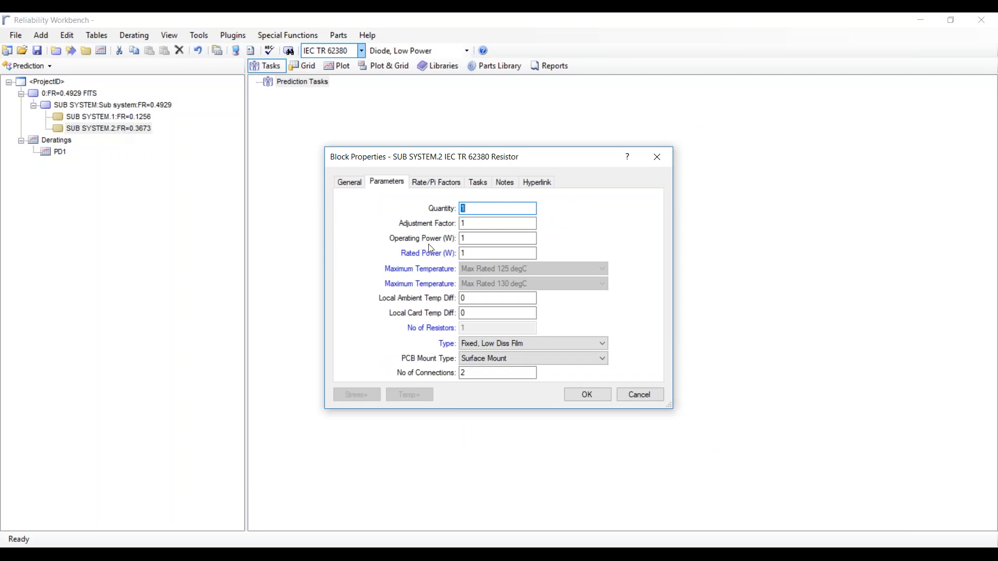
{"action": "left_click", "coordinate": [473, 238]}
{"action": "left_click", "coordinate": [474, 254]}
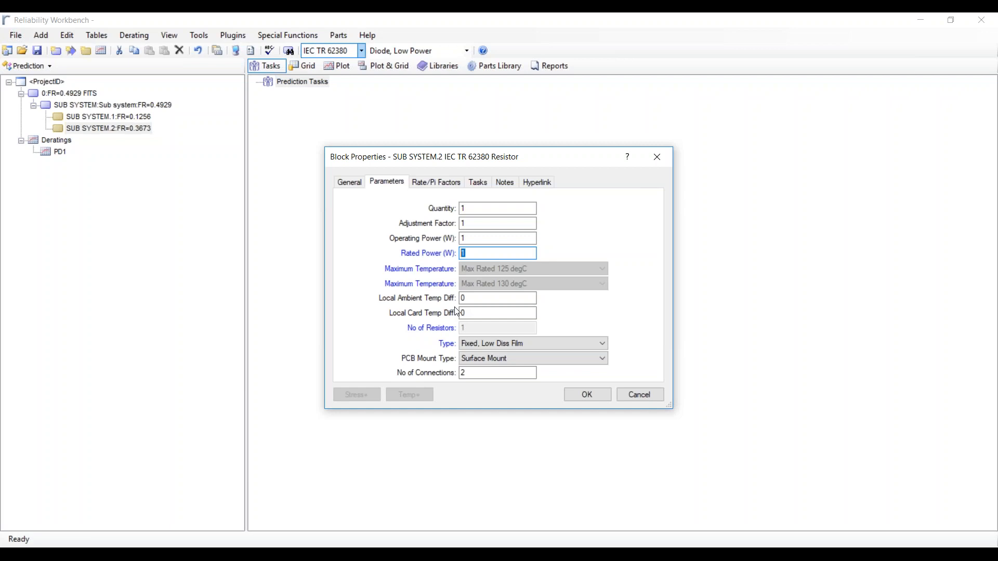
{"action": "type", "text": "0.8"}
{"action": "left_click", "coordinate": [585, 395]}
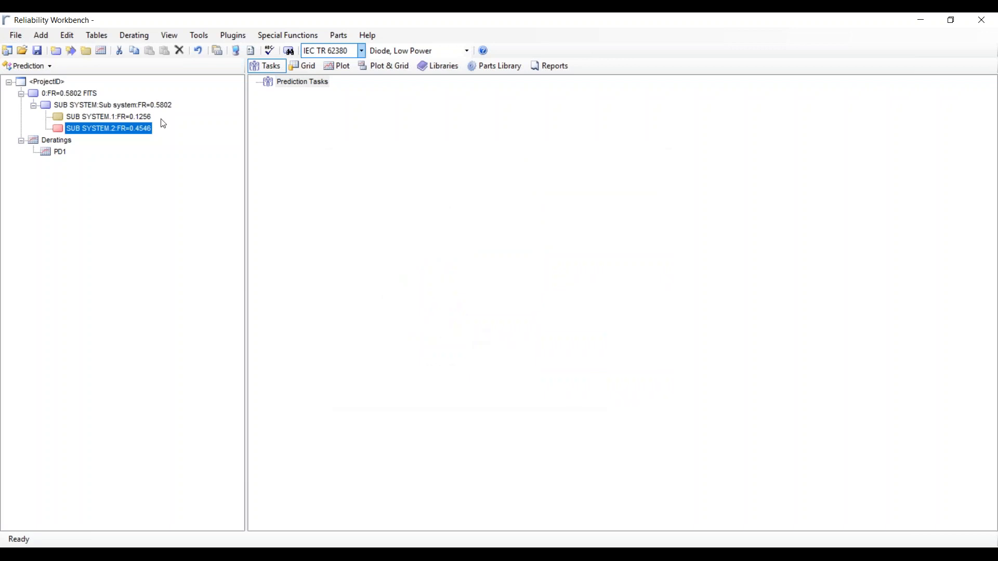
Step: Compare the resistor block's operating and rated power with the derating factor defined in PD1, leaving both unchanged
{"action": "left_click", "coordinate": [154, 106]}
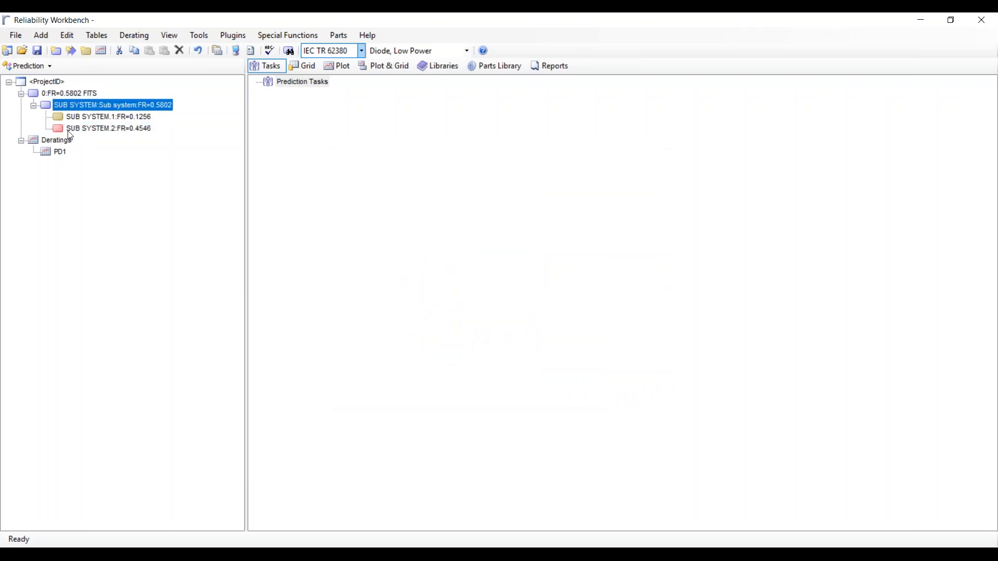
{"action": "left_click", "coordinate": [86, 130]}
{"action": "double_click", "coordinate": [87, 135]}
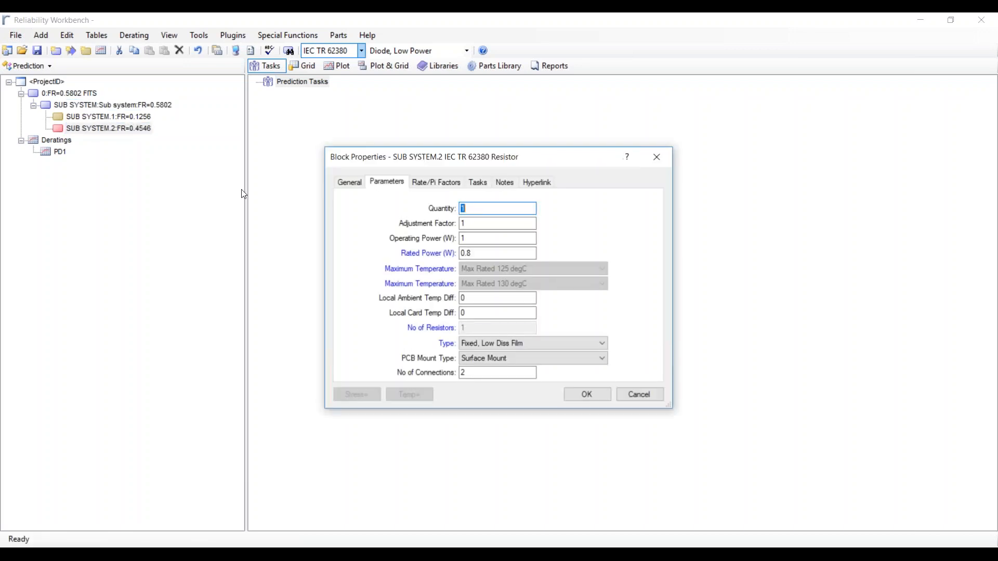
{"action": "double_click", "coordinate": [467, 238]}
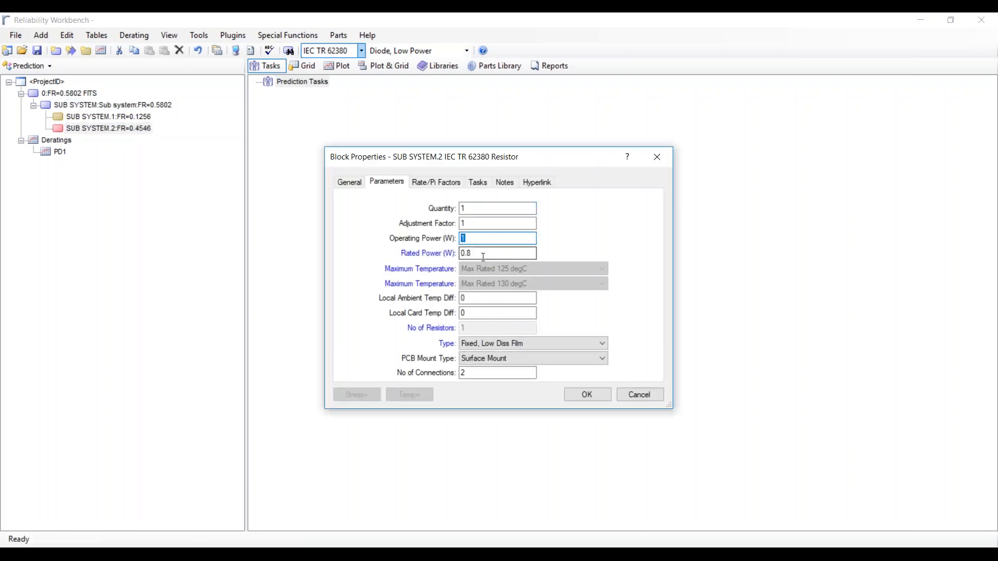
{"action": "left_click", "coordinate": [657, 157]}
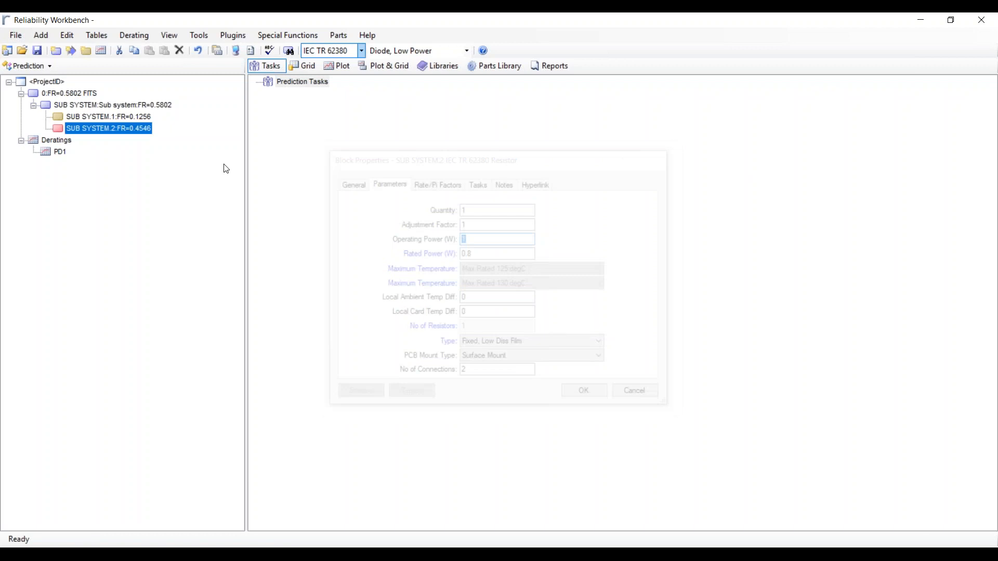
{"action": "double_click", "coordinate": [61, 152]}
{"action": "double_click", "coordinate": [437, 333]}
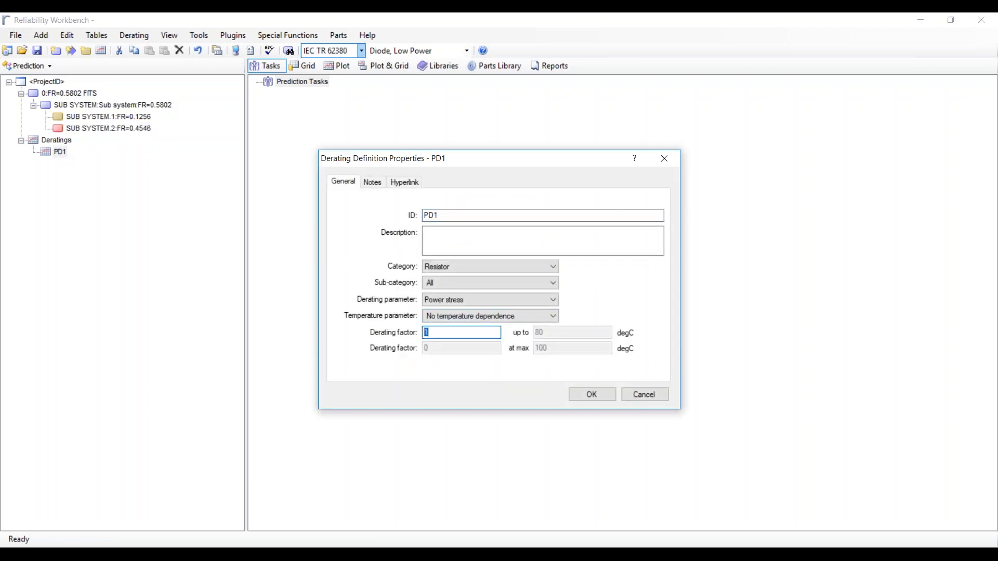
{"action": "left_click", "coordinate": [665, 159]}
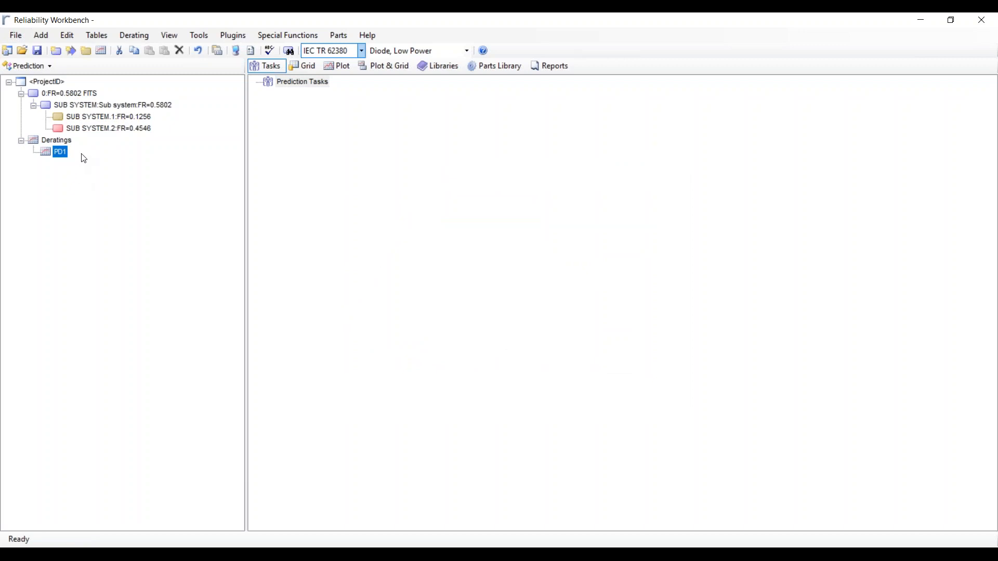
Step: List the over-stressed components and inspect the parameters of the resistor from that list without editing them
{"action": "left_click", "coordinate": [141, 40]}
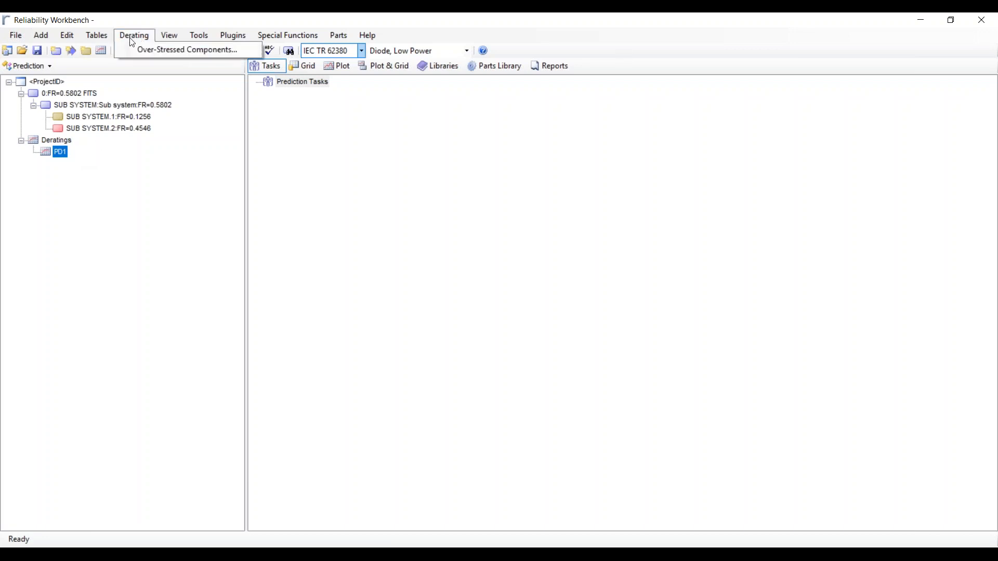
{"action": "left_click", "coordinate": [145, 52]}
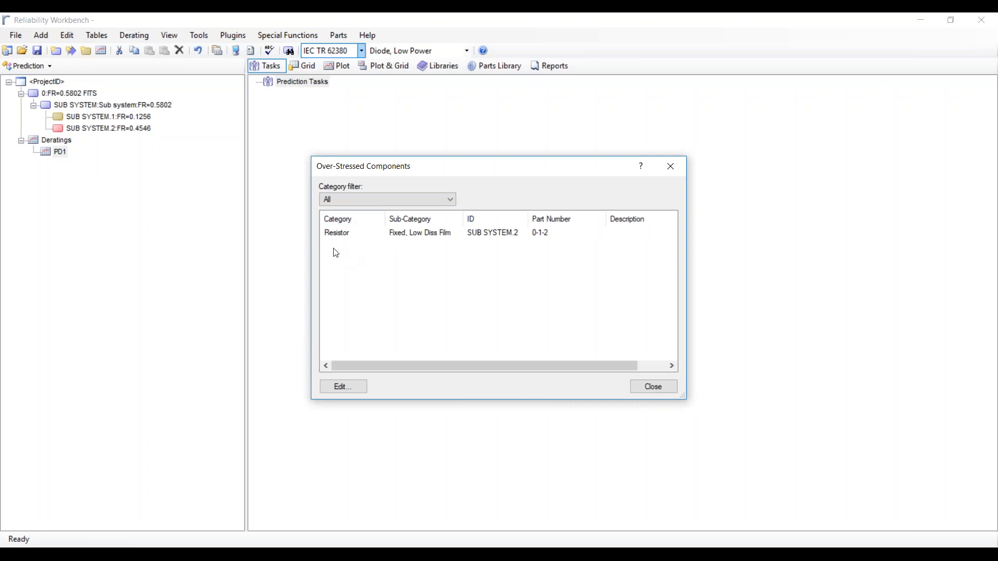
{"action": "left_click", "coordinate": [335, 235]}
{"action": "left_click", "coordinate": [340, 386]}
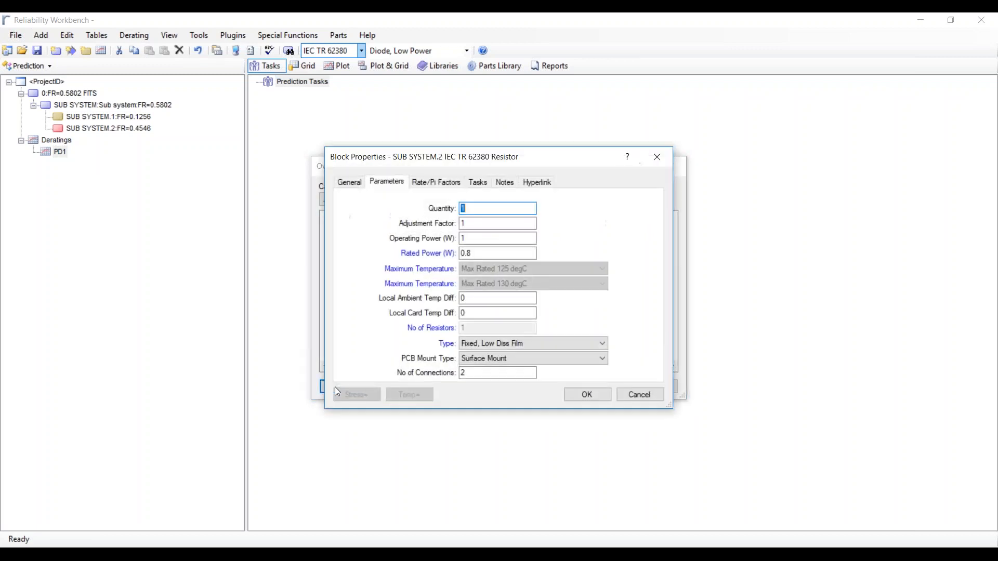
{"action": "left_click", "coordinate": [528, 254]}
{"action": "key", "text": "shift+Tab"}
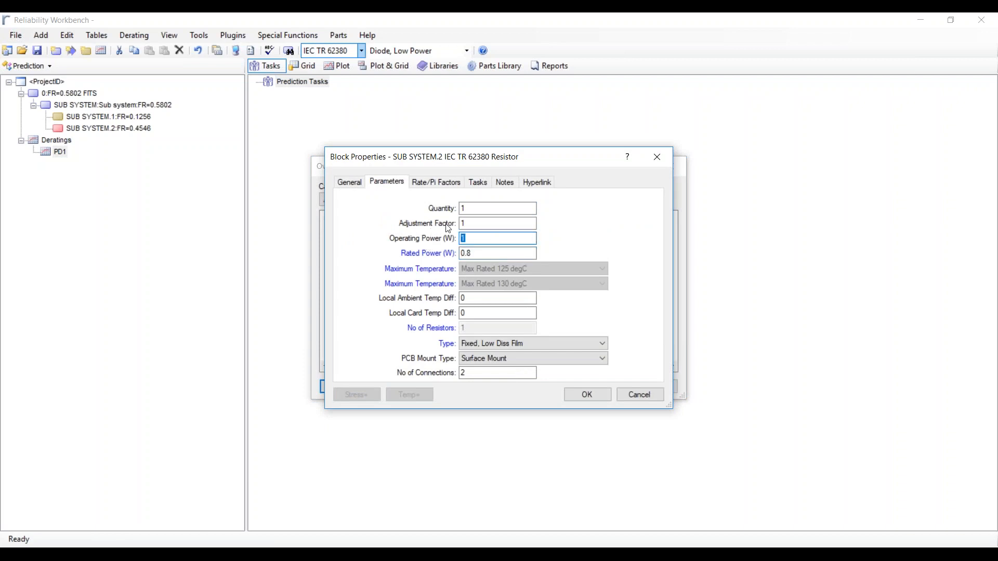
{"action": "left_click", "coordinate": [656, 161]}
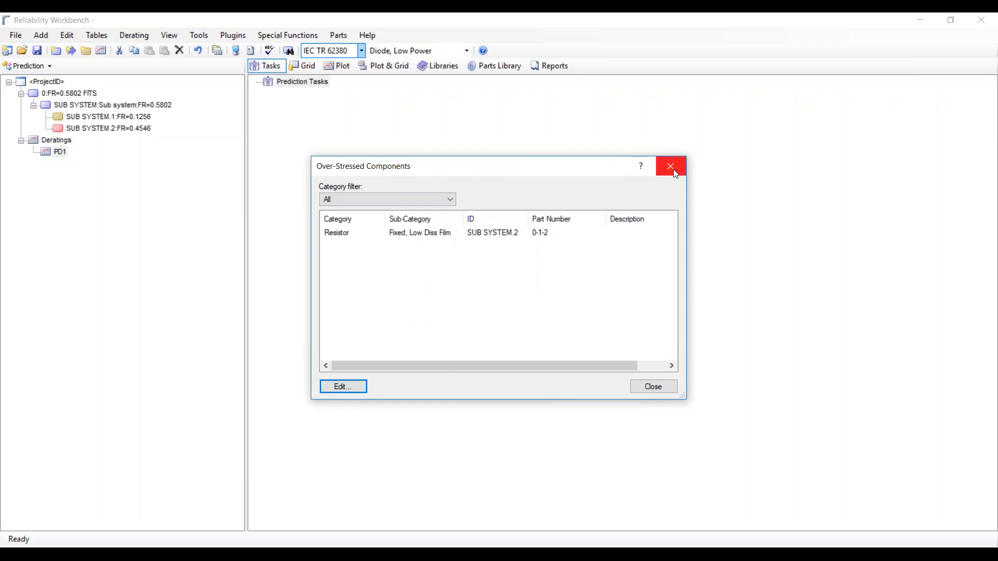
{"action": "left_click", "coordinate": [675, 174]}
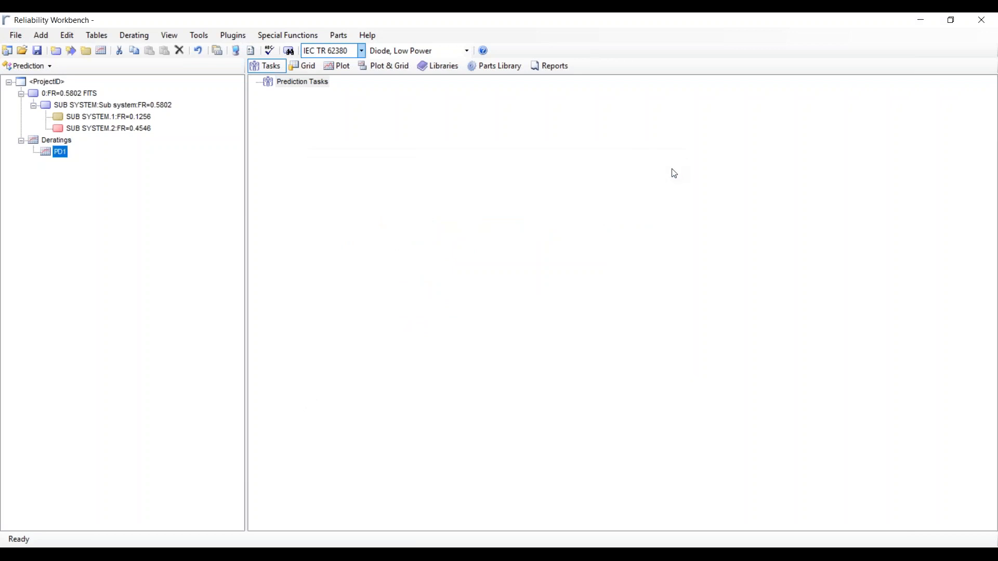
Step: Open the parts library and expand the Capacitors group under Electronic Parts
{"action": "left_click", "coordinate": [83, 121]}
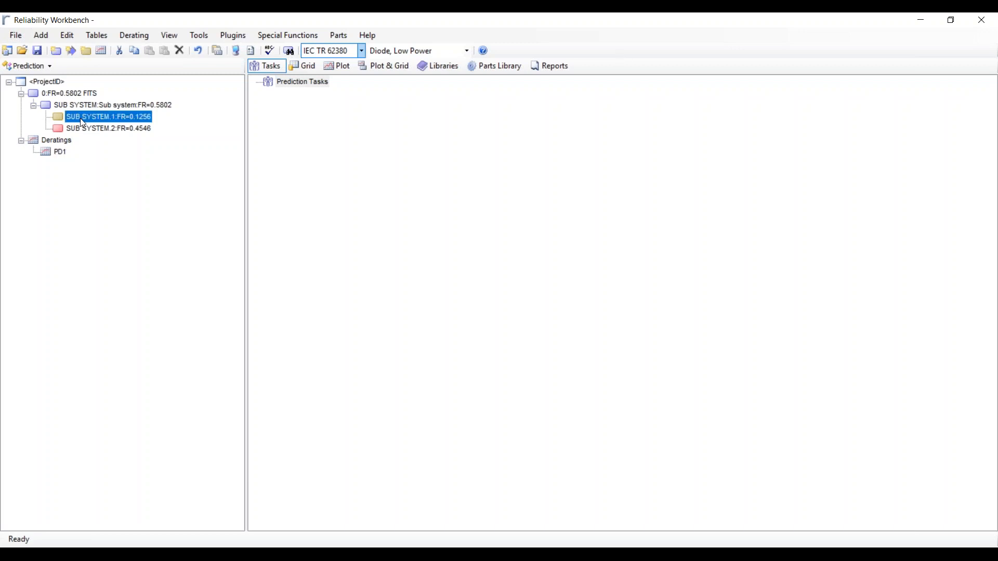
{"action": "left_click", "coordinate": [440, 70]}
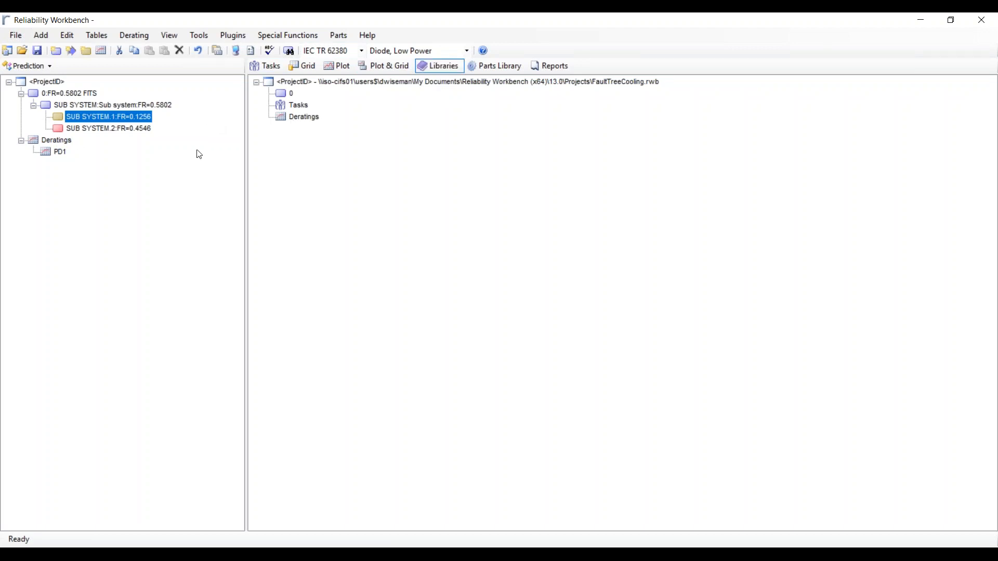
{"action": "left_click", "coordinate": [496, 66]}
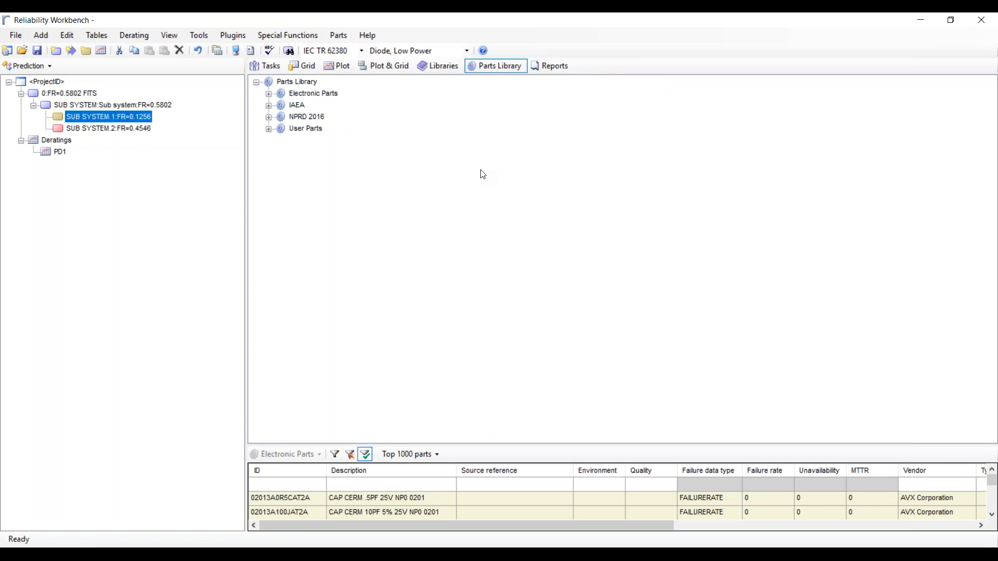
{"action": "left_click", "coordinate": [268, 94]}
{"action": "left_click", "coordinate": [281, 106]}
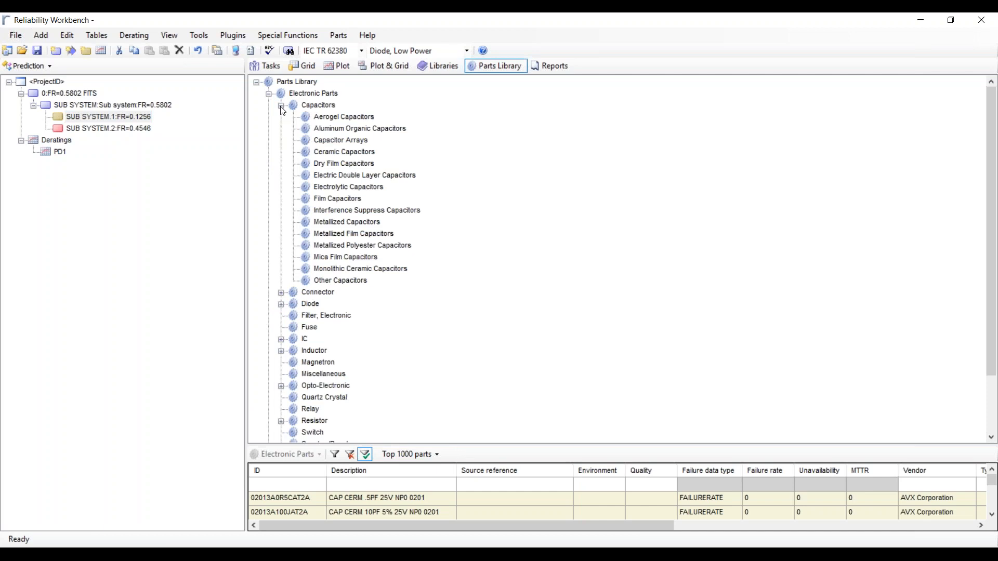
Step: Show the Aerogel Capacitors in an enlarged parts list and add part A0820-2R5474 to SUB SYSTEM
{"action": "left_click", "coordinate": [319, 120]}
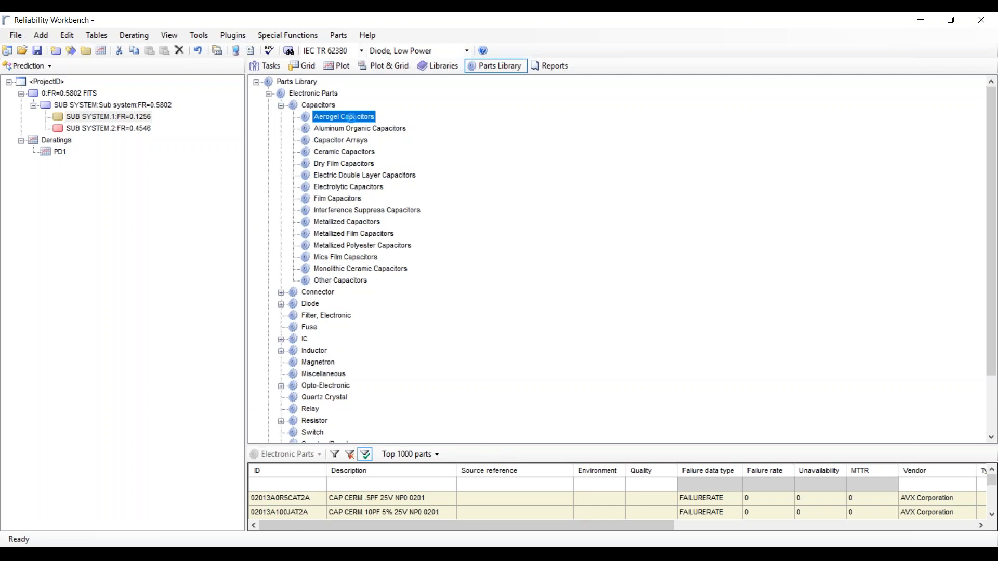
{"action": "left_click_drag", "start_coordinate": [483, 444], "coordinate": [465, 201]}
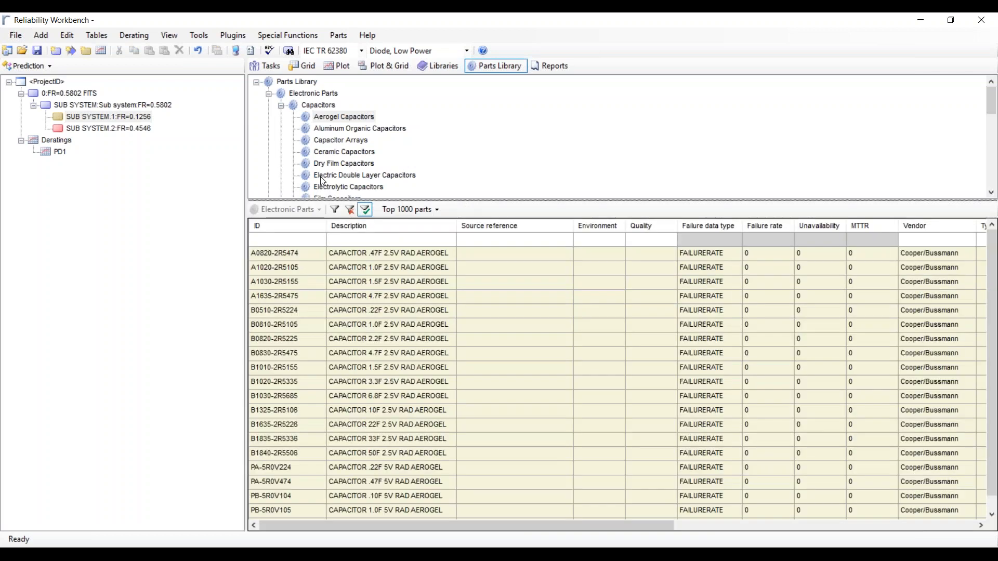
{"action": "left_click", "coordinate": [330, 110]}
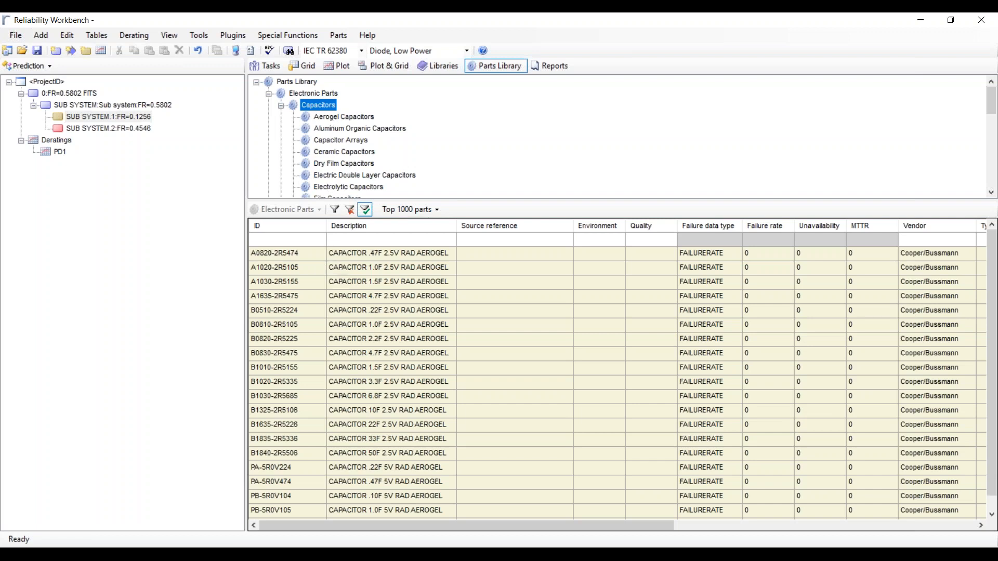
{"action": "left_click_drag", "start_coordinate": [391, 267], "coordinate": [48, 108]}
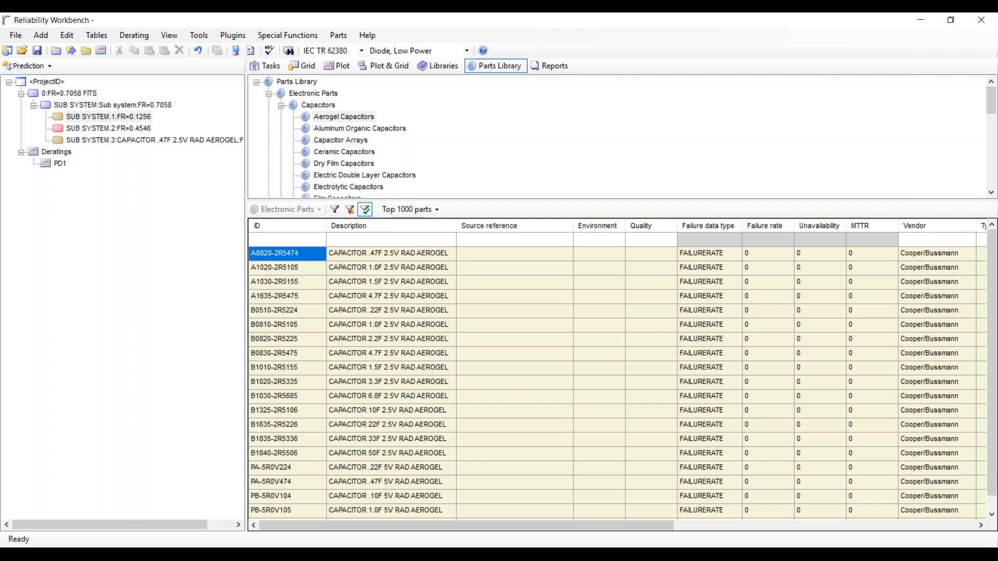
Step: Inspect the parameters, general details and full tree label of the added aerogel capacitor block
{"action": "double_click", "coordinate": [125, 144]}
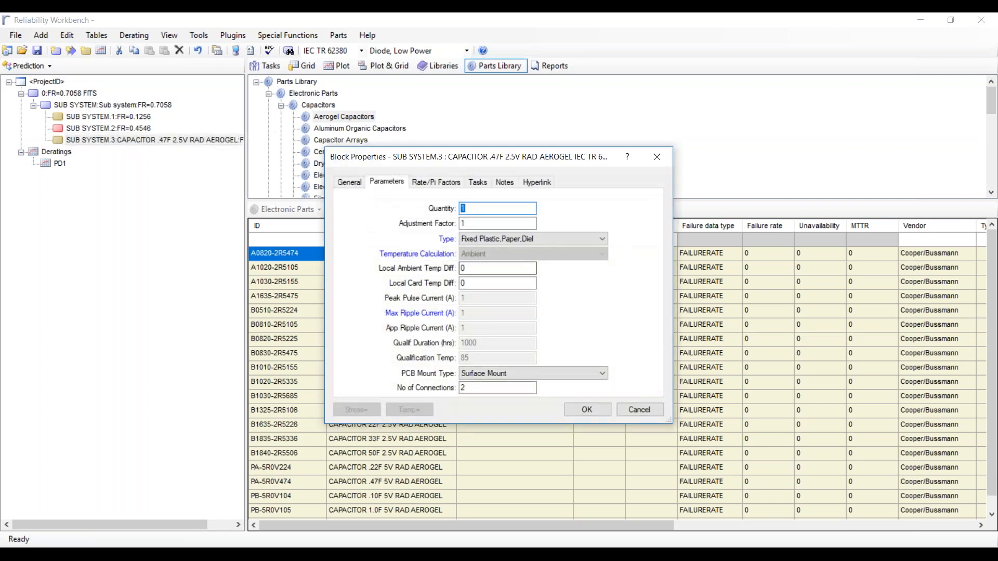
{"action": "left_click", "coordinate": [350, 181]}
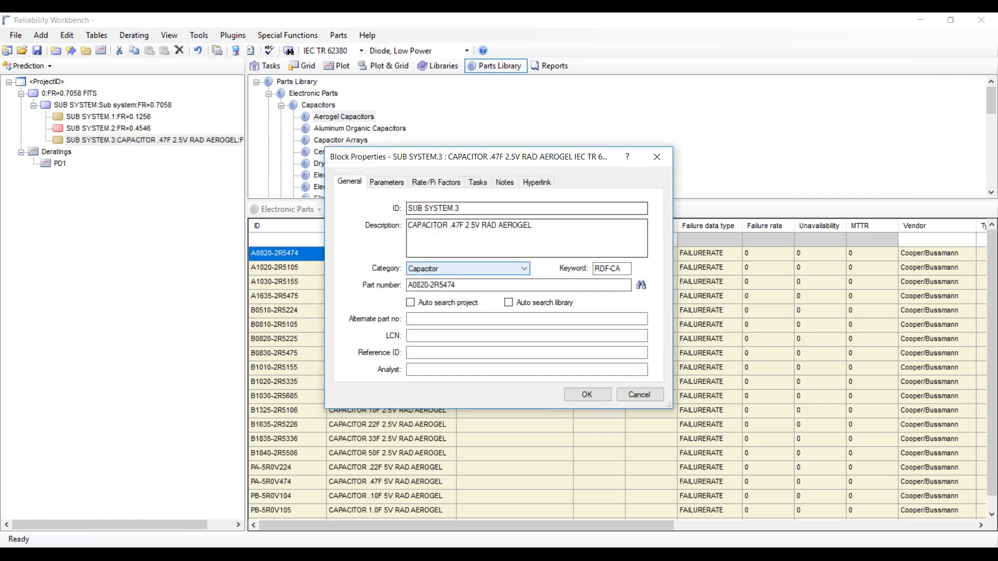
{"action": "left_click", "coordinate": [657, 157]}
{"action": "left_click_drag", "start_coordinate": [154, 520], "coordinate": [179, 525]}
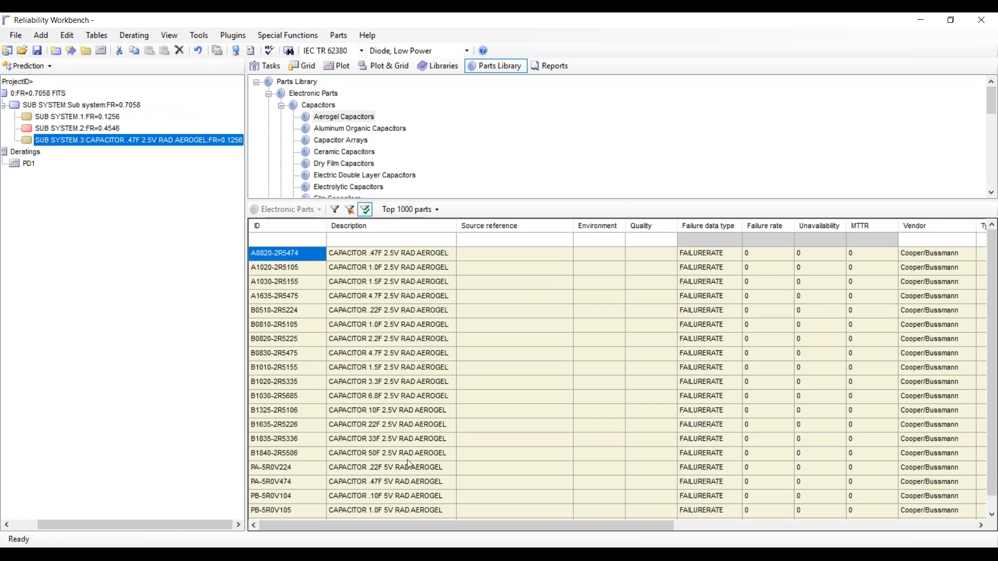
Step: Collapse Electronic Parts in the parts library and list the Actuator,Boost parts found under Actuator in NPRD 2016
{"action": "left_click", "coordinate": [281, 105]}
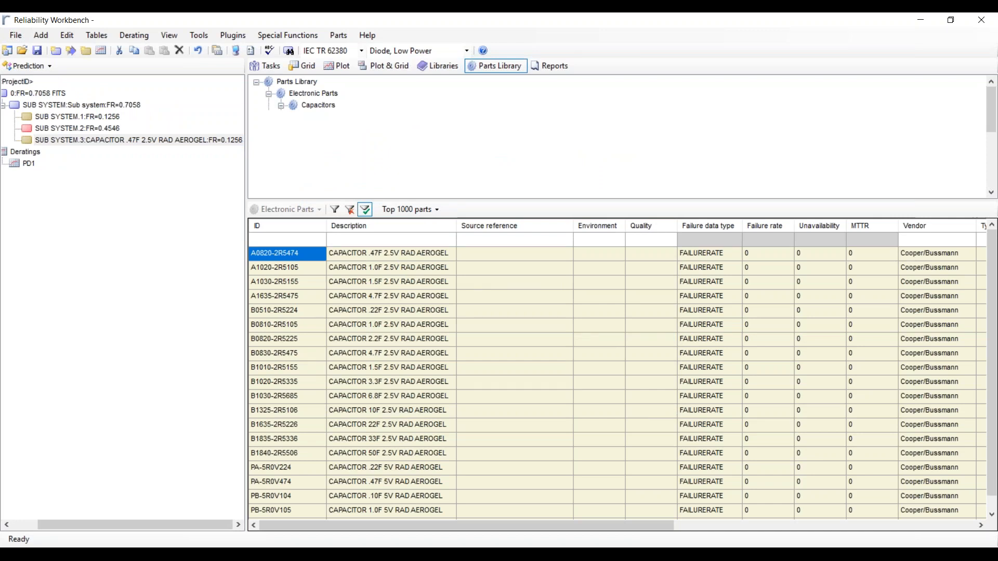
{"action": "left_click", "coordinate": [269, 94]}
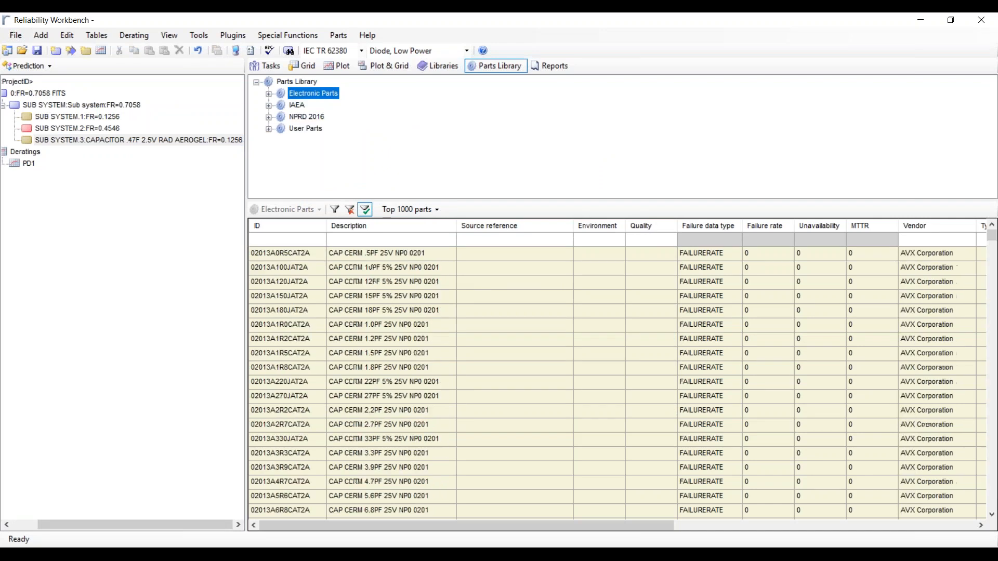
{"action": "left_click", "coordinate": [269, 117]}
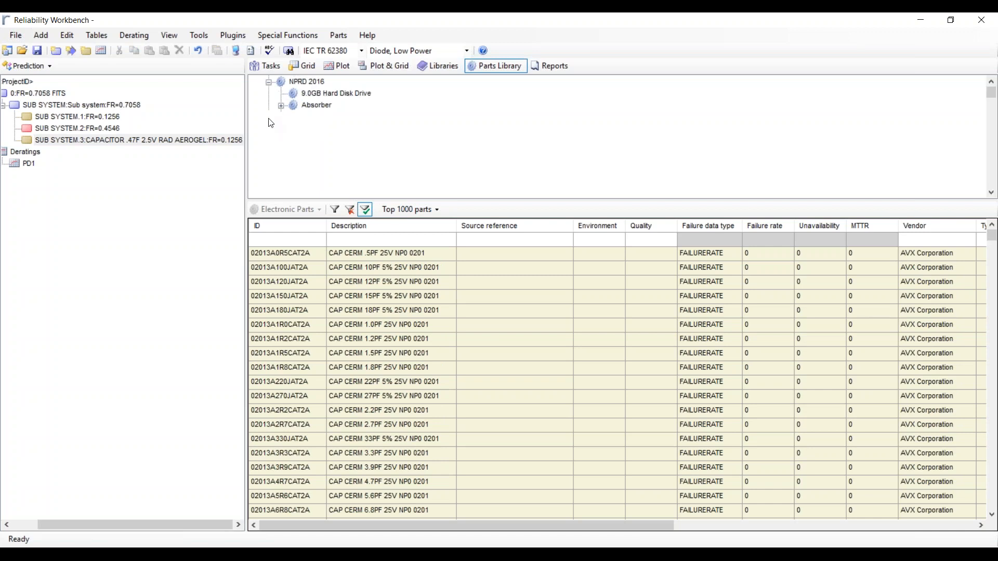
{"action": "scroll", "coordinate": [277, 138], "scroll_direction": "down", "scroll_amount": 7}
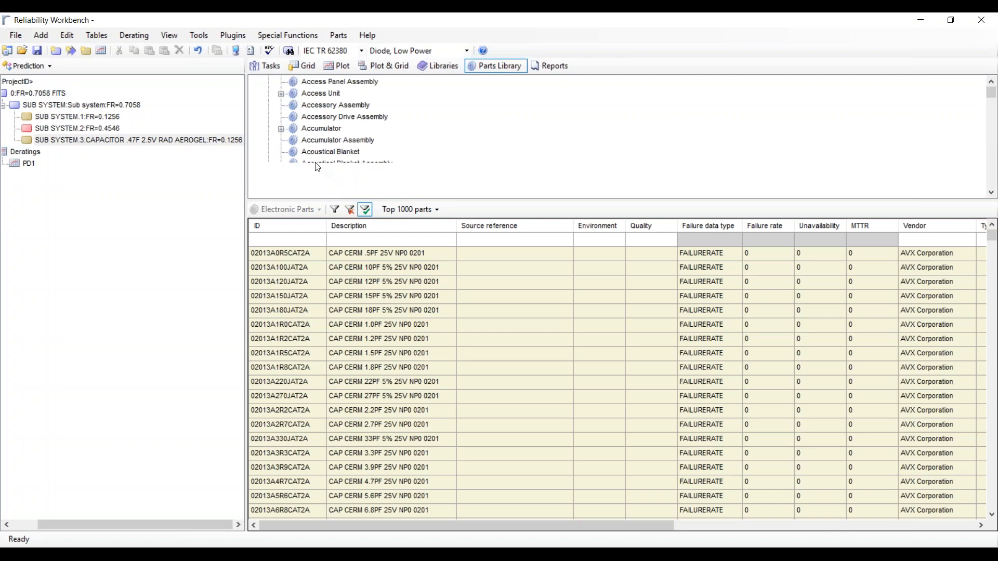
{"action": "left_click", "coordinate": [281, 117]}
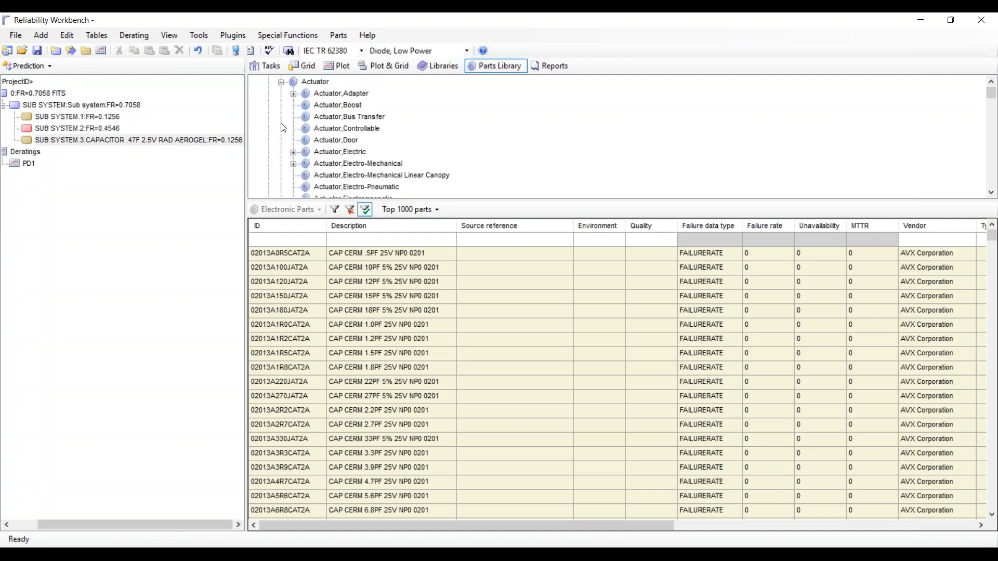
{"action": "left_click", "coordinate": [319, 108]}
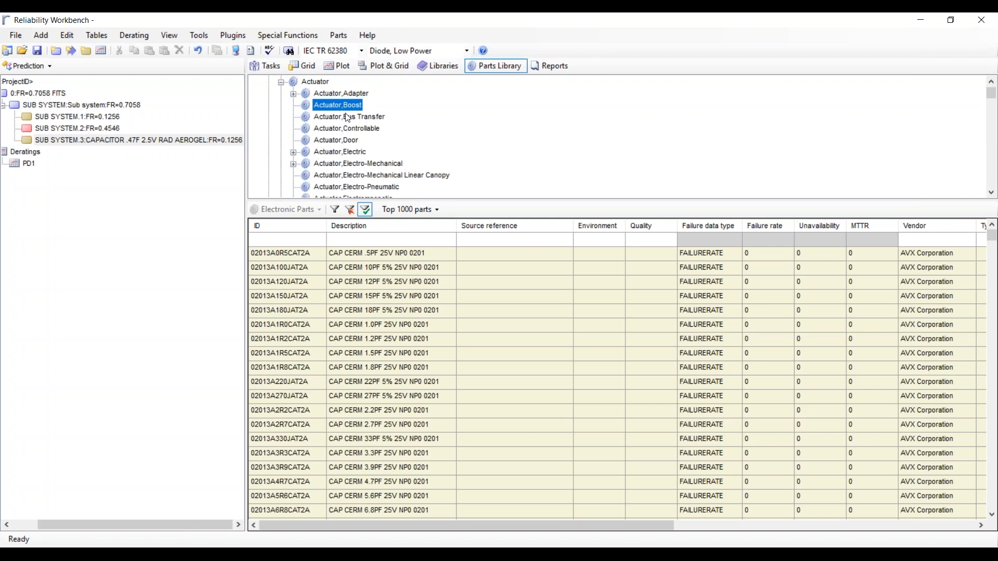
Step: Review the data columns of the Actuator,Boost parts and add part NPRD000679 to SUB SYSTEM
{"action": "left_click_drag", "start_coordinate": [366, 526], "coordinate": [507, 514]}
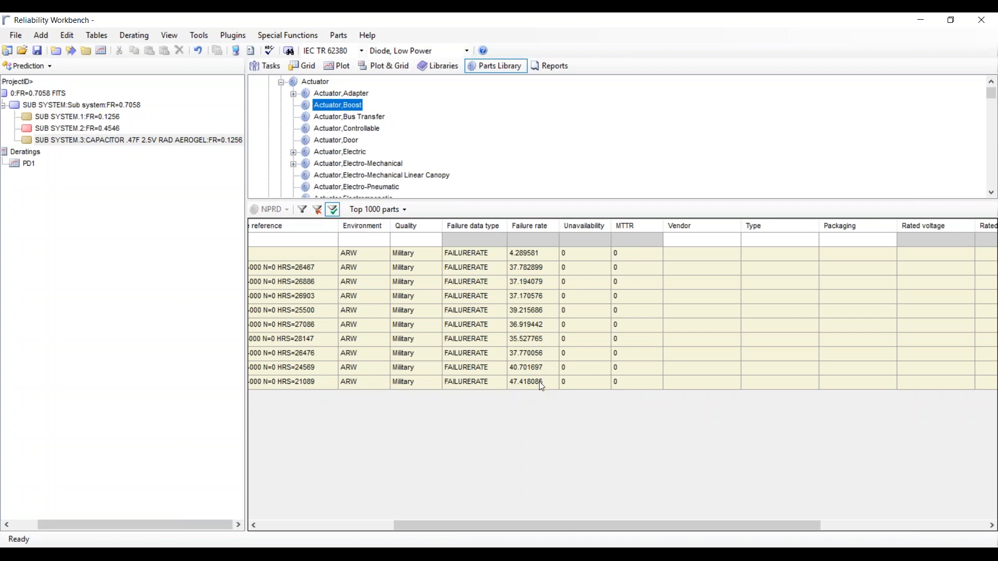
{"action": "left_click_drag", "start_coordinate": [535, 522], "coordinate": [397, 499]}
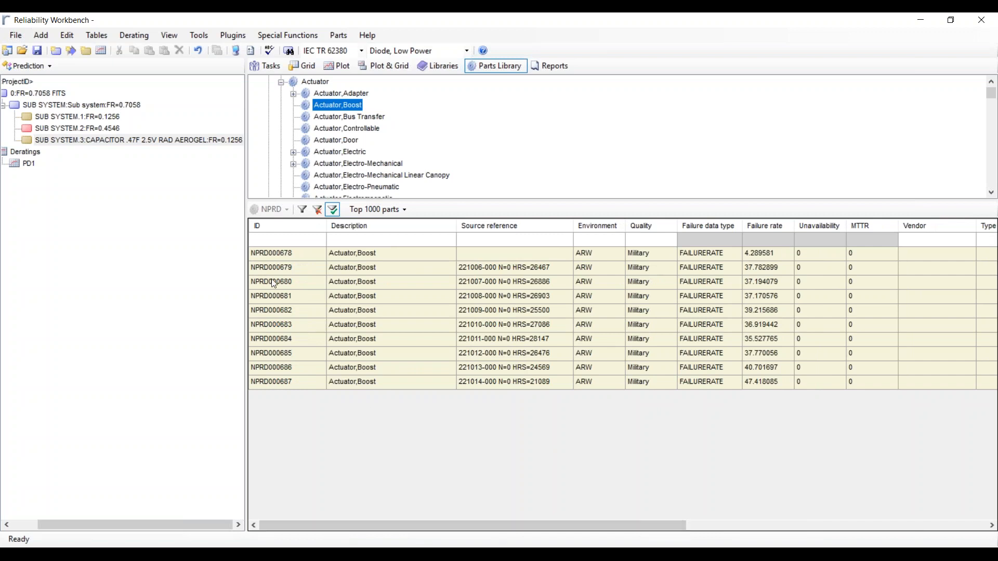
{"action": "left_click_drag", "start_coordinate": [286, 271], "coordinate": [51, 110]}
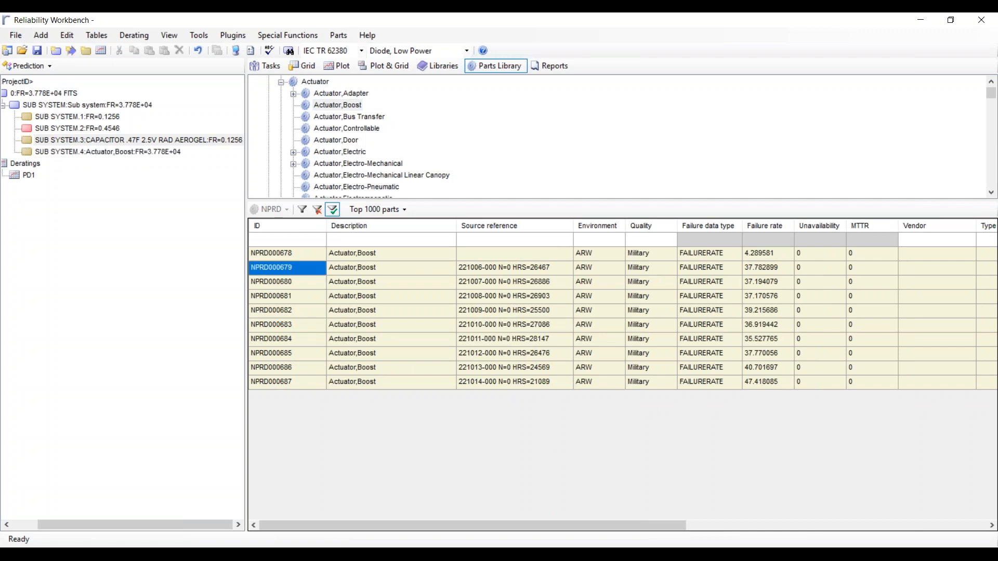
Step: Inspect the parameters and general details of the added Actuator,Boost block without editing them
{"action": "left_click", "coordinate": [71, 151]}
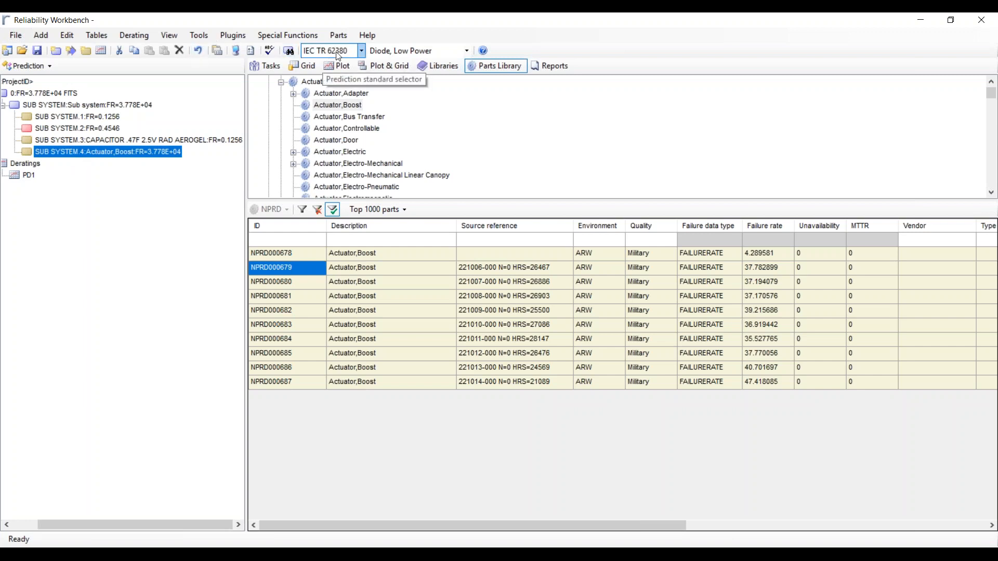
{"action": "double_click", "coordinate": [131, 157]}
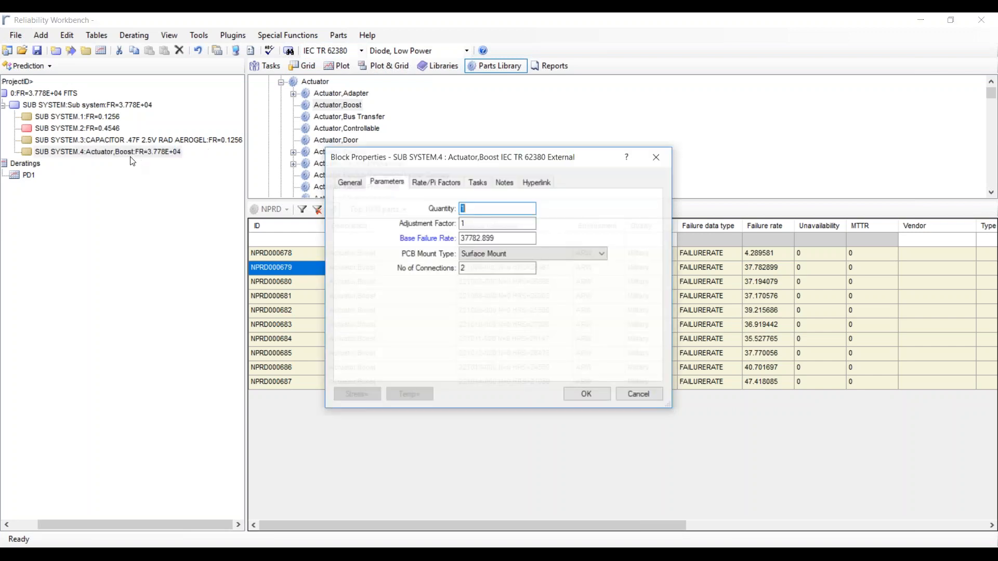
{"action": "left_click", "coordinate": [349, 181]}
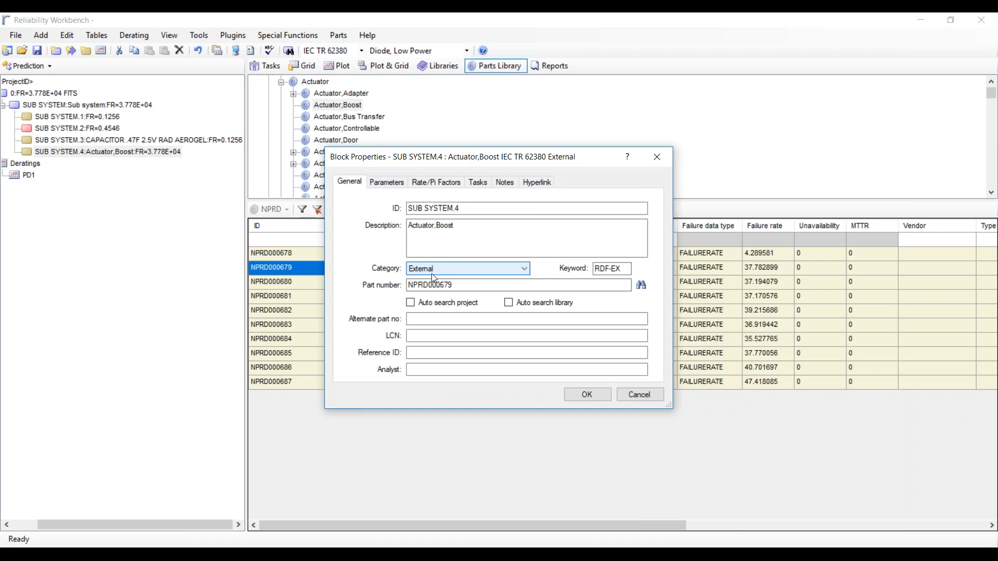
{"action": "left_click", "coordinate": [384, 180]}
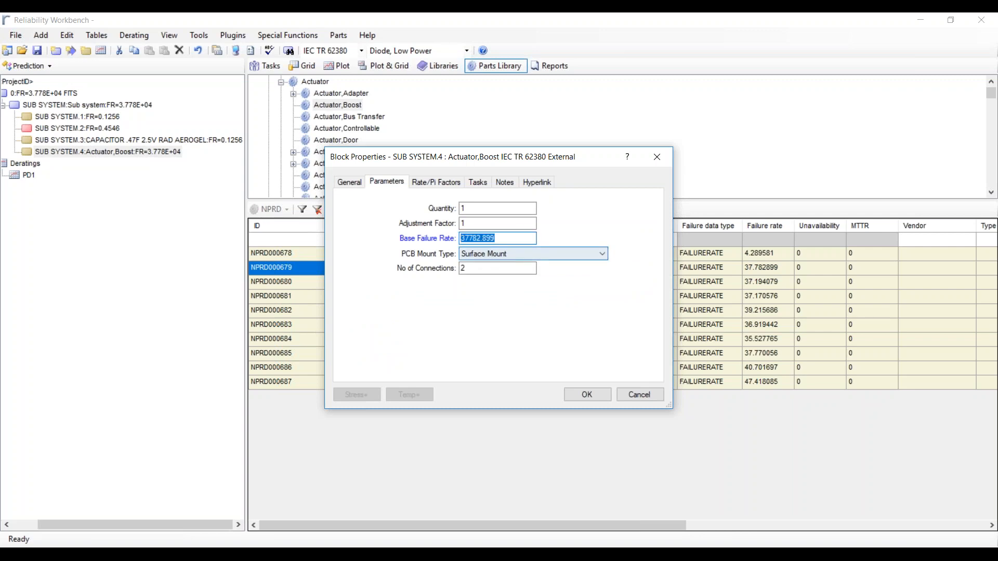
{"action": "left_click", "coordinate": [658, 157]}
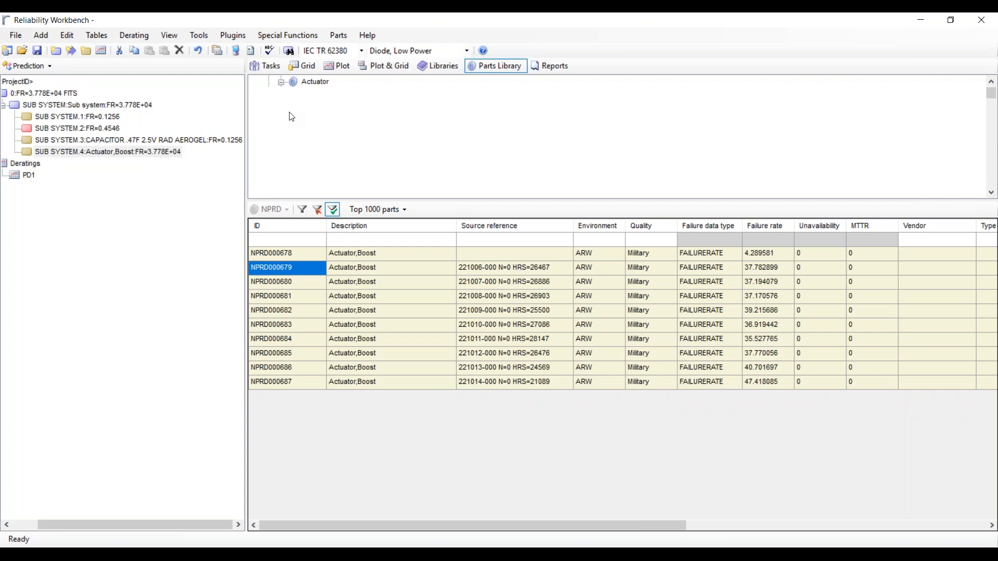
Step: Collapse NPRD 2016 in the parts library and look through the User Parts list and its categories
{"action": "scroll", "coordinate": [290, 115], "scroll_direction": "up", "scroll_amount": 4}
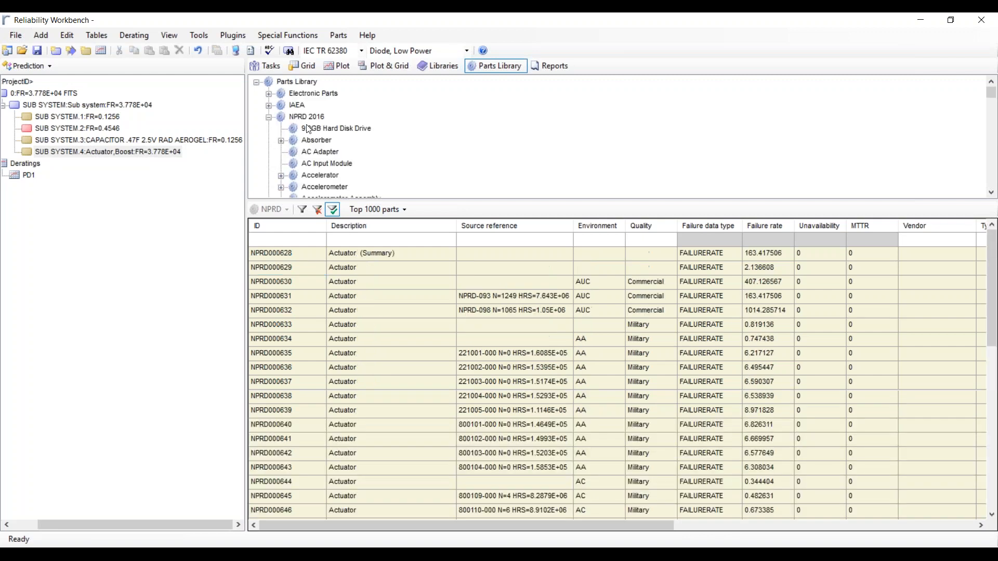
{"action": "left_click", "coordinate": [269, 116]}
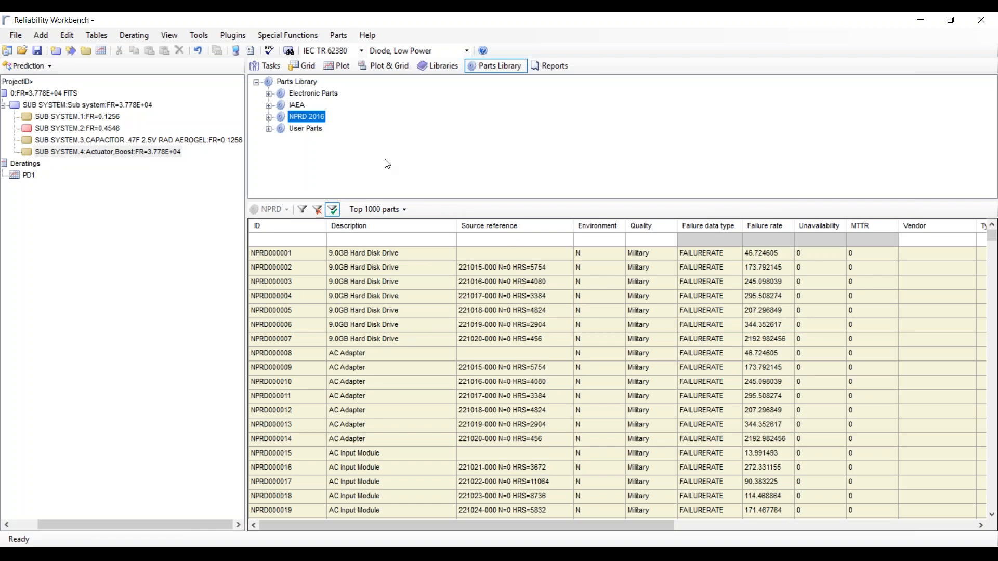
{"action": "left_click", "coordinate": [306, 129]}
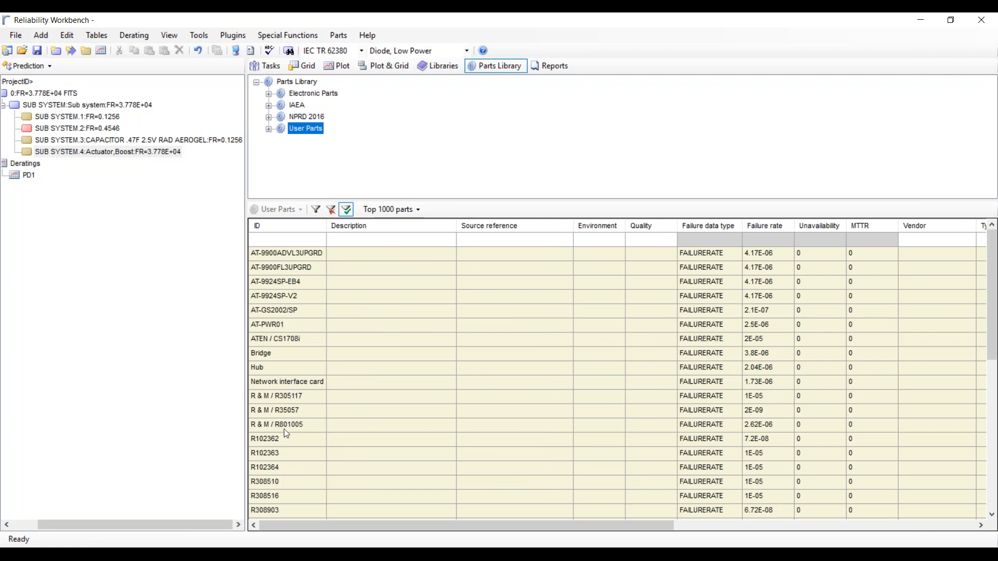
{"action": "left_click", "coordinate": [270, 129]}
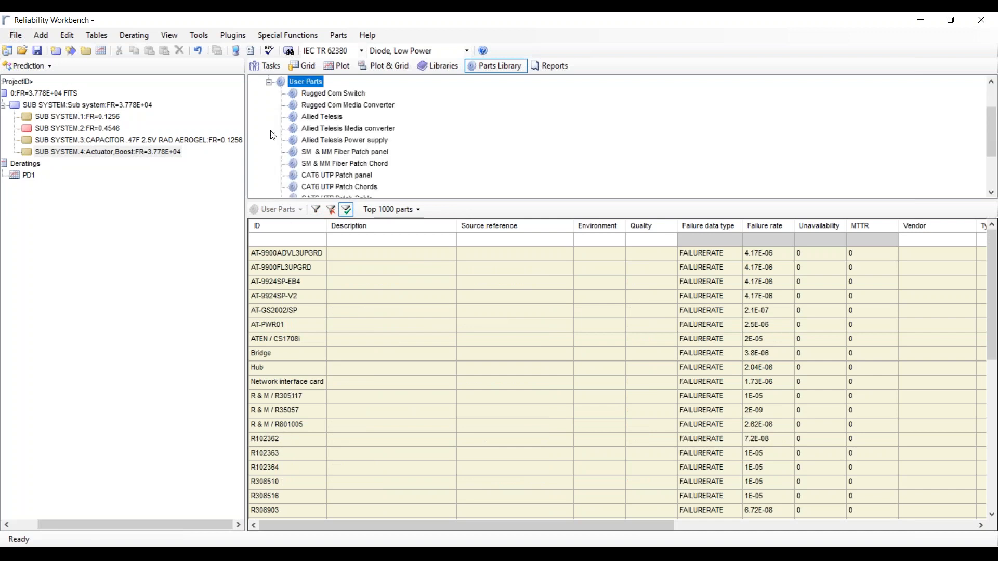
{"action": "left_click", "coordinate": [269, 86]}
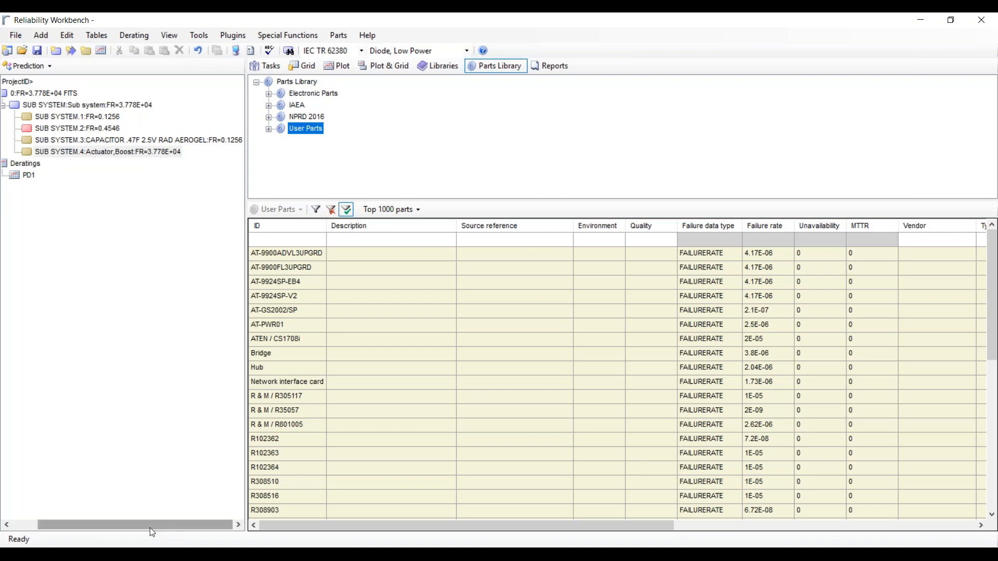
{"action": "left_click_drag", "start_coordinate": [151, 528], "coordinate": [78, 534]}
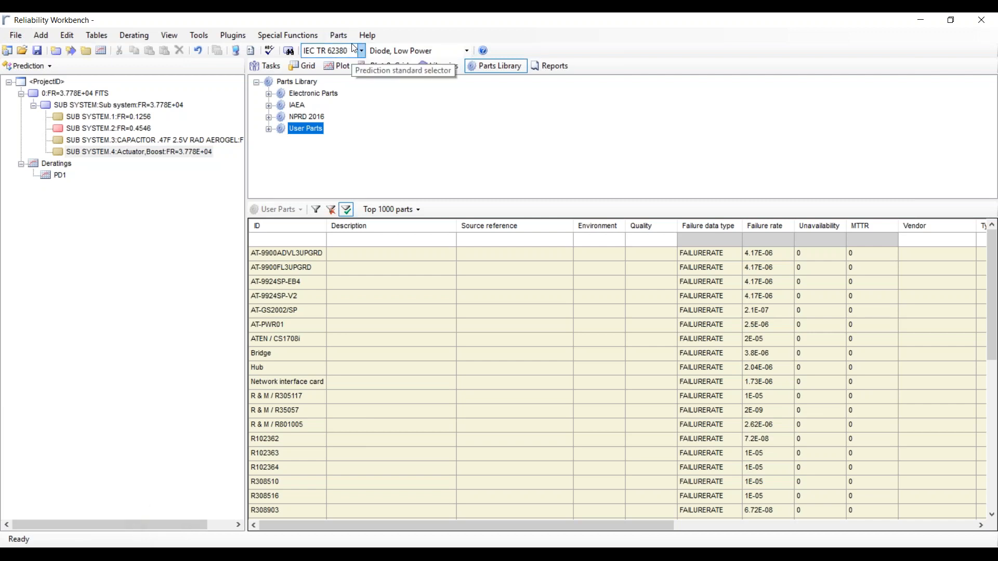
Step: Start a new project without saving the prediction changes and switch to the FMECA module
{"action": "left_click", "coordinate": [6, 52]}
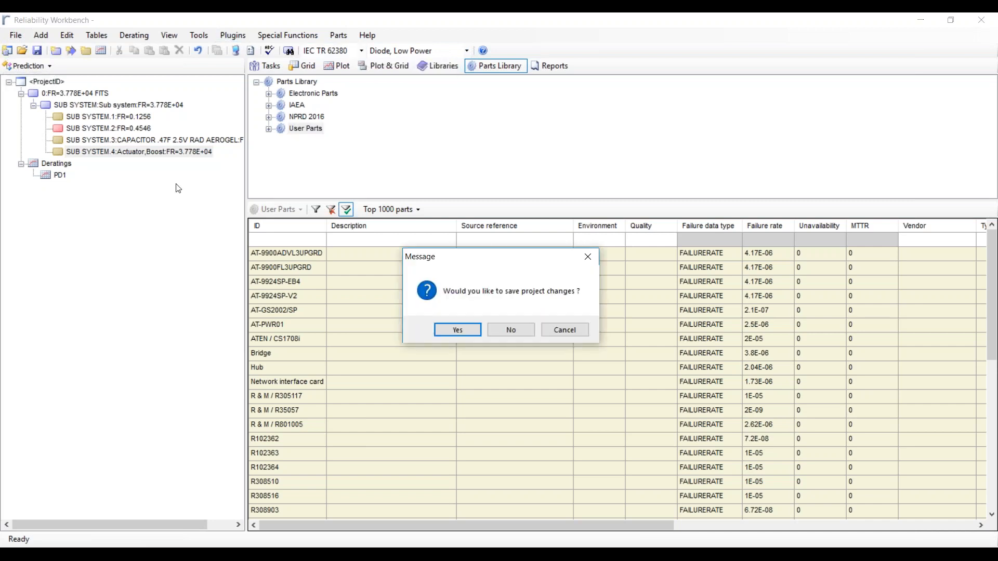
{"action": "left_click", "coordinate": [512, 329]}
{"action": "left_click", "coordinate": [39, 68]}
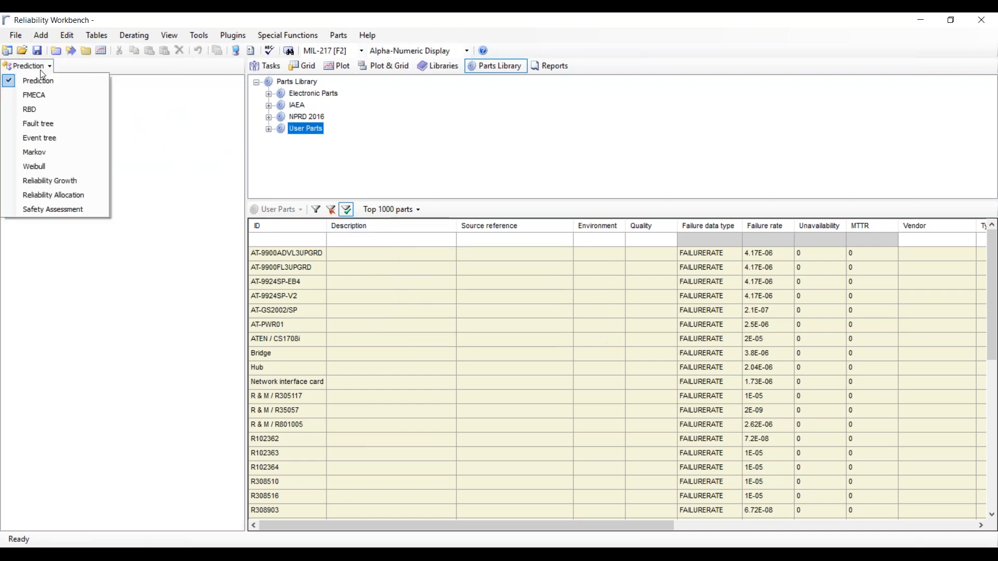
{"action": "left_click", "coordinate": [41, 94]}
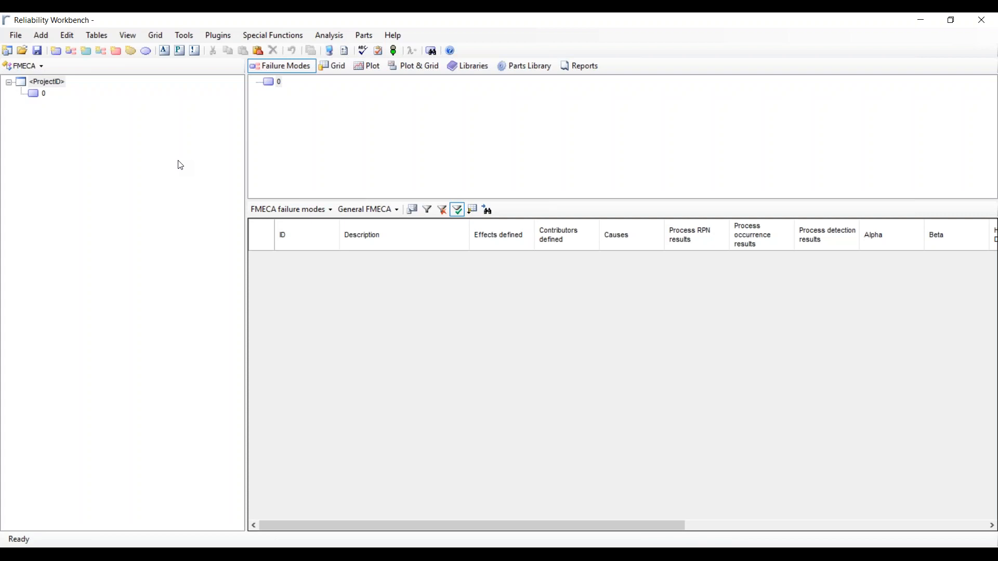
Step: Choose Mil-Std 1629 as the standard in the general options of the FMECA project
{"action": "left_click", "coordinate": [345, 51]}
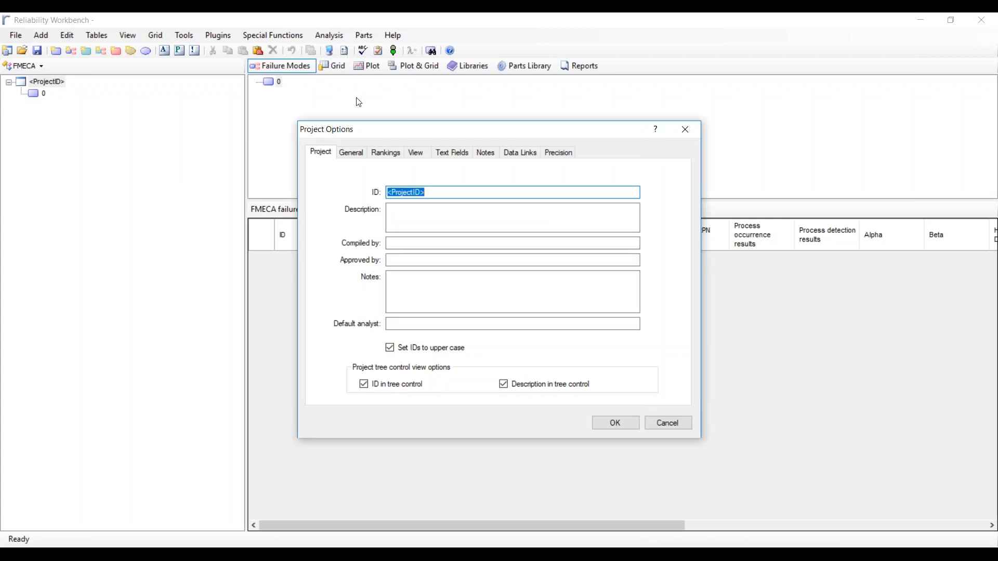
{"action": "left_click", "coordinate": [346, 154]}
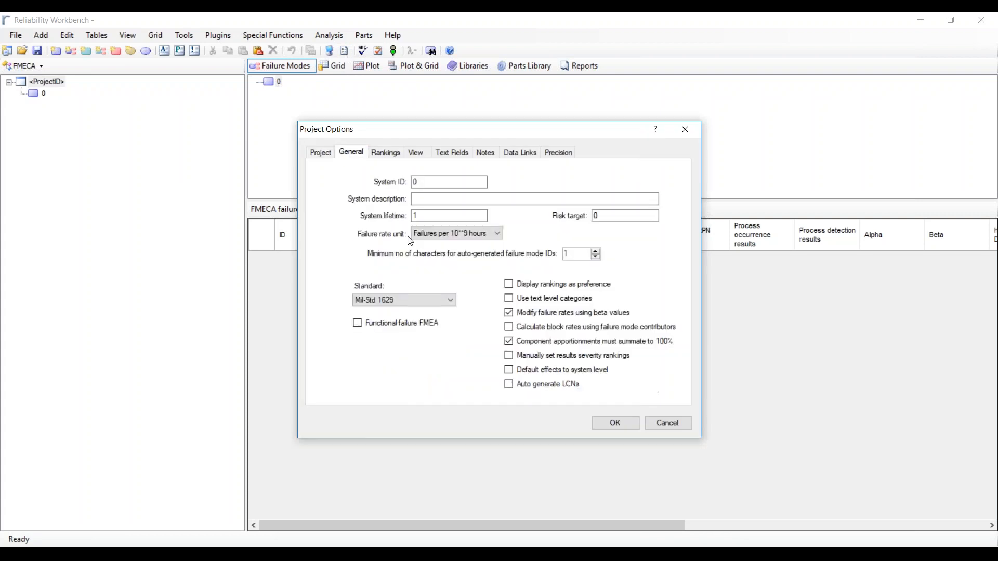
{"action": "left_click", "coordinate": [449, 301]}
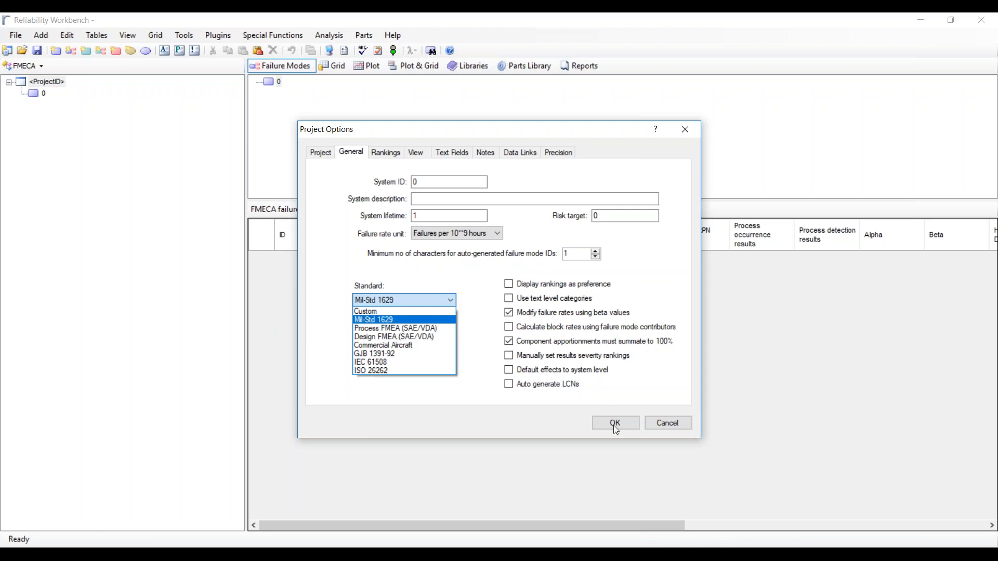
{"action": "left_click", "coordinate": [385, 321]}
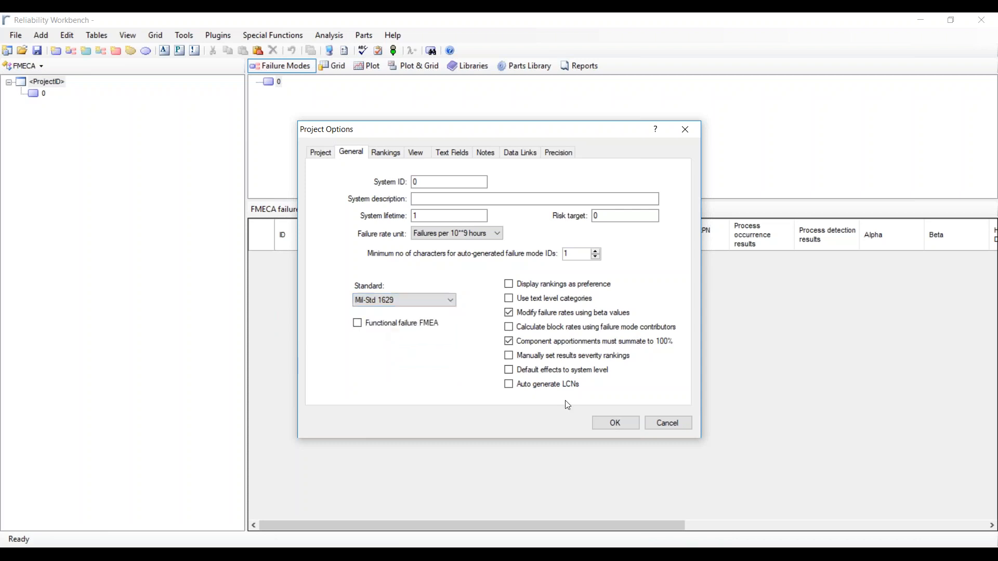
{"action": "left_click", "coordinate": [607, 420]}
Step: Set the system ID of the project's top-level block to SYSTEM
{"action": "left_click", "coordinate": [44, 94]}
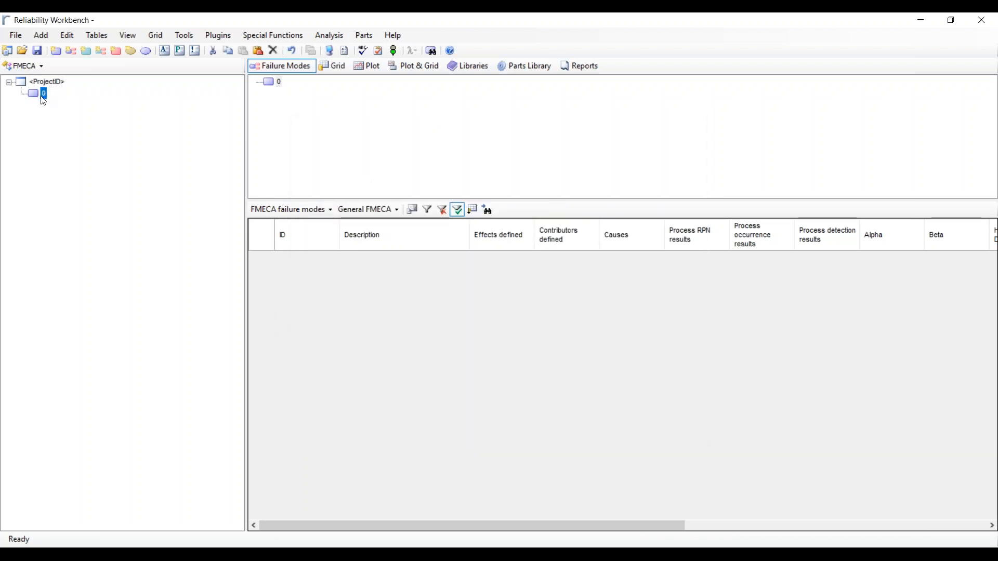
{"action": "double_click", "coordinate": [43, 96]}
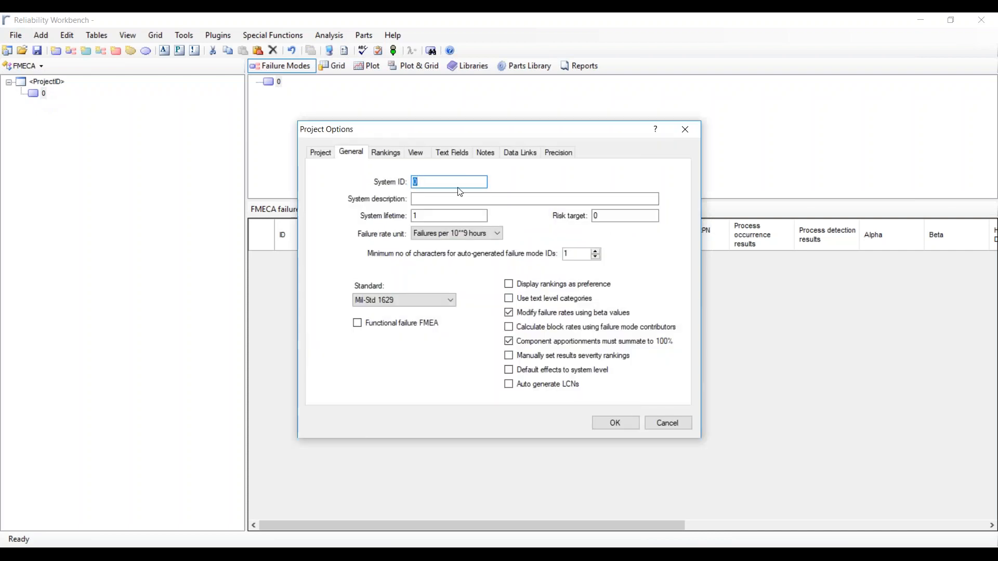
{"action": "type", "text": "SYSTEM"}
{"action": "key", "text": "Return"}
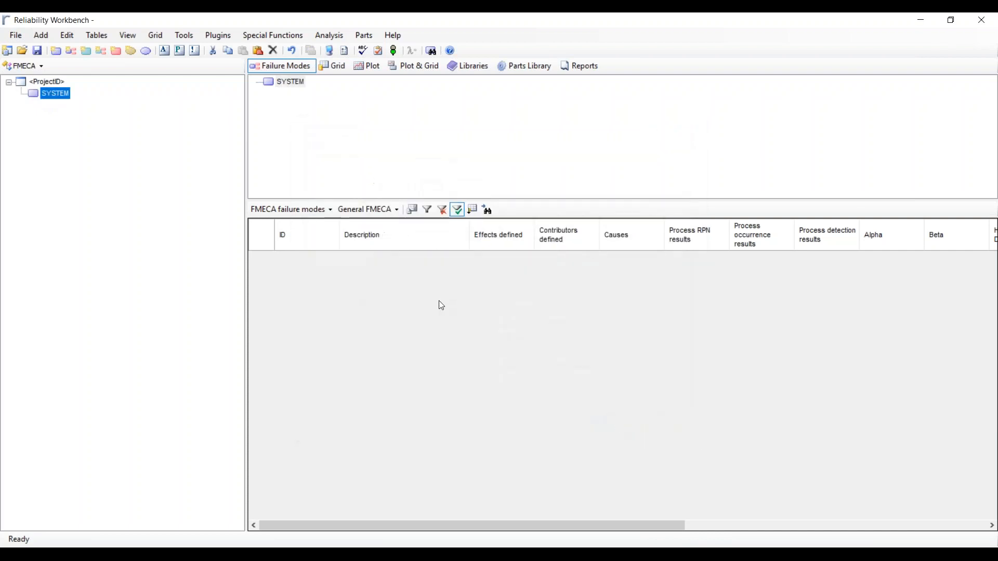
Step: Add a block with the ID SUB SYSTEM beneath SYSTEM
{"action": "left_click", "coordinate": [58, 52]}
{"action": "double_click", "coordinate": [452, 210]}
{"action": "type", "text": "SUB SYSTEN"}
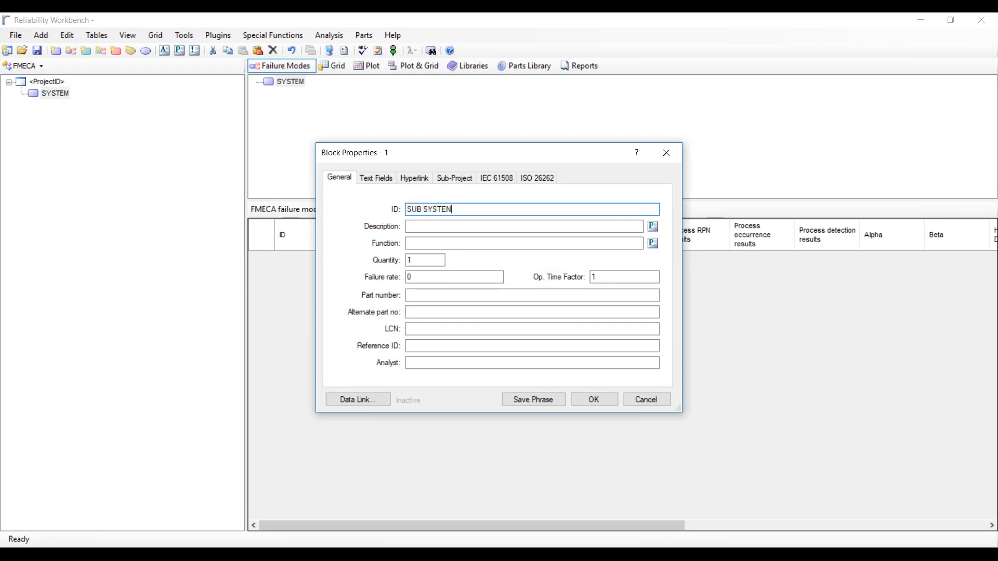
{"action": "key", "text": "BackSpace"}
{"action": "type", "text": "M"}
{"action": "left_click", "coordinate": [594, 399]}
Step: Add a block with the ID COMPONENT beneath SUB SYSTEM
{"action": "left_click", "coordinate": [73, 107]}
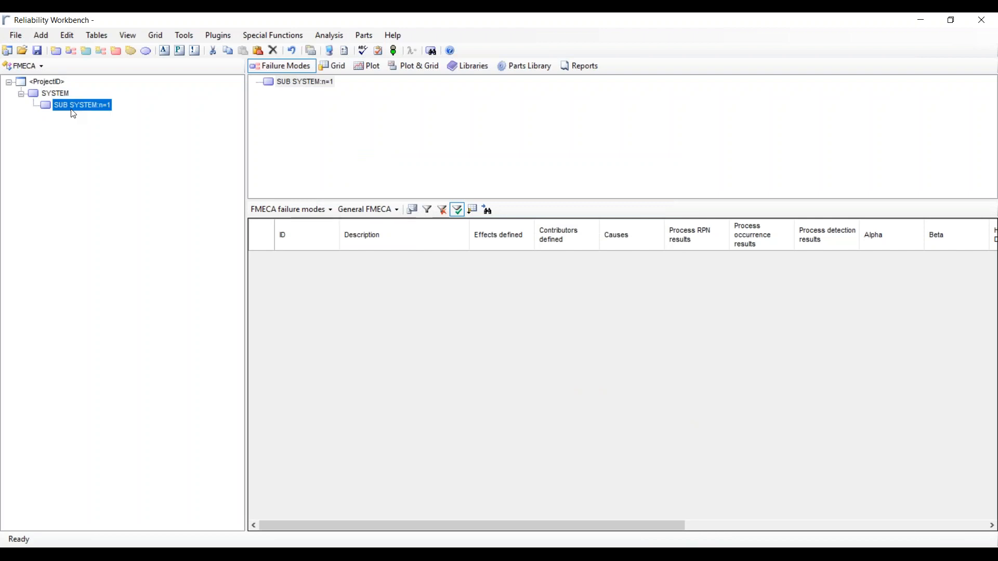
{"action": "left_click", "coordinate": [58, 51]}
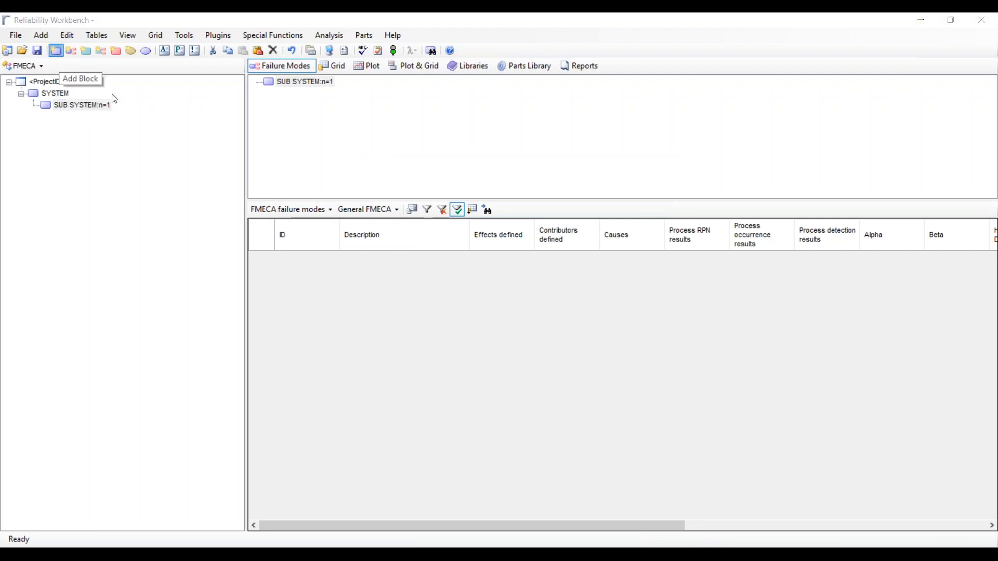
{"action": "left_click_drag", "start_coordinate": [503, 209], "coordinate": [407, 209]}
{"action": "type", "text": "CO"}
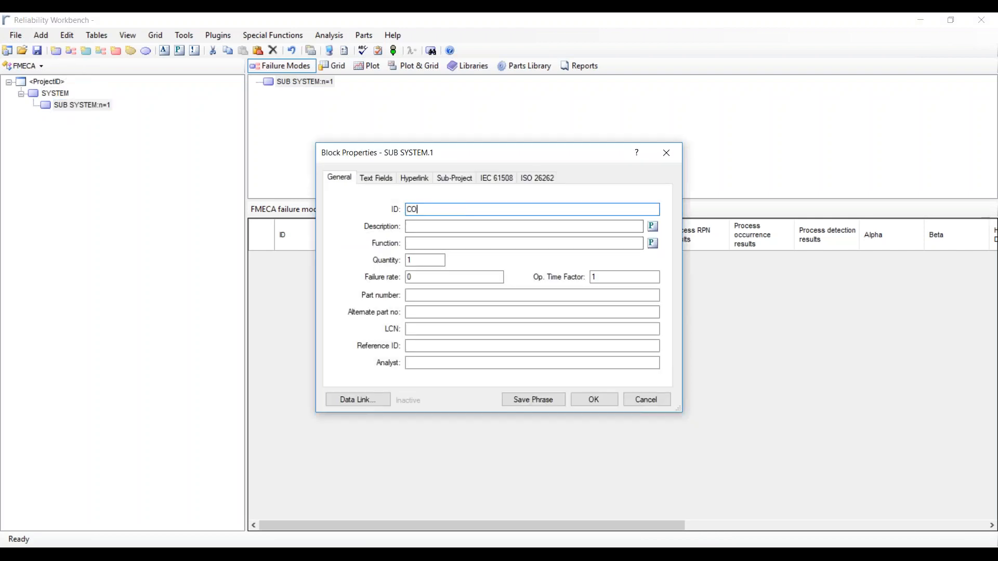
{"action": "type", "text": "MPONENT"}
{"action": "left_click", "coordinate": [593, 400]}
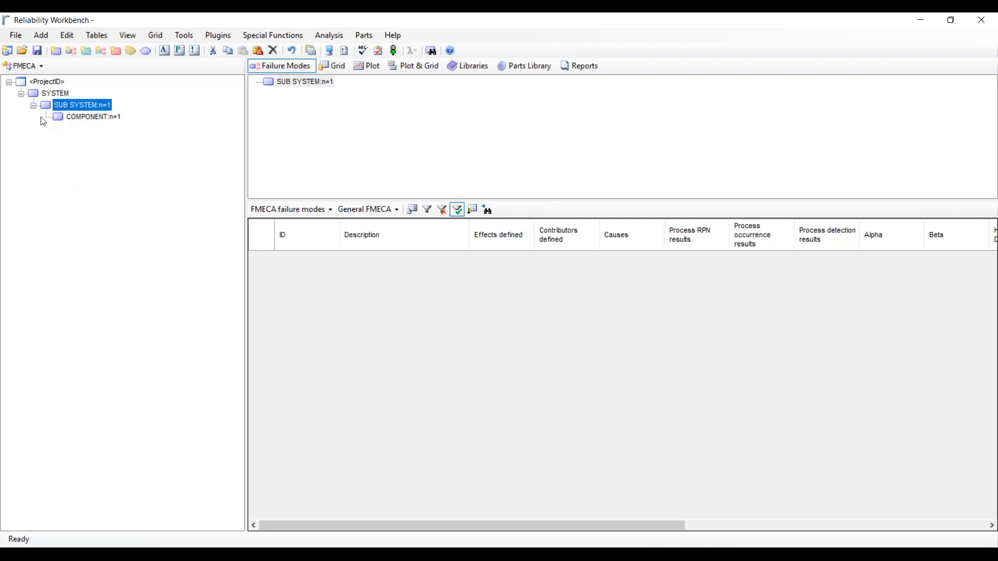
Step: Add a failure mode described as Short with 50% apportionment to the COMPONENT block
{"action": "left_click", "coordinate": [59, 117]}
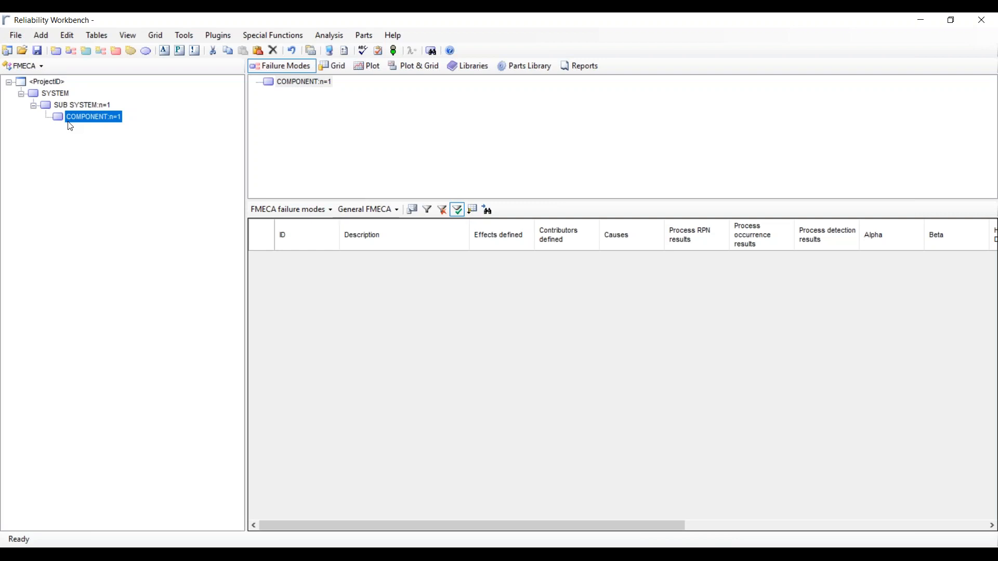
{"action": "left_click", "coordinate": [116, 53]}
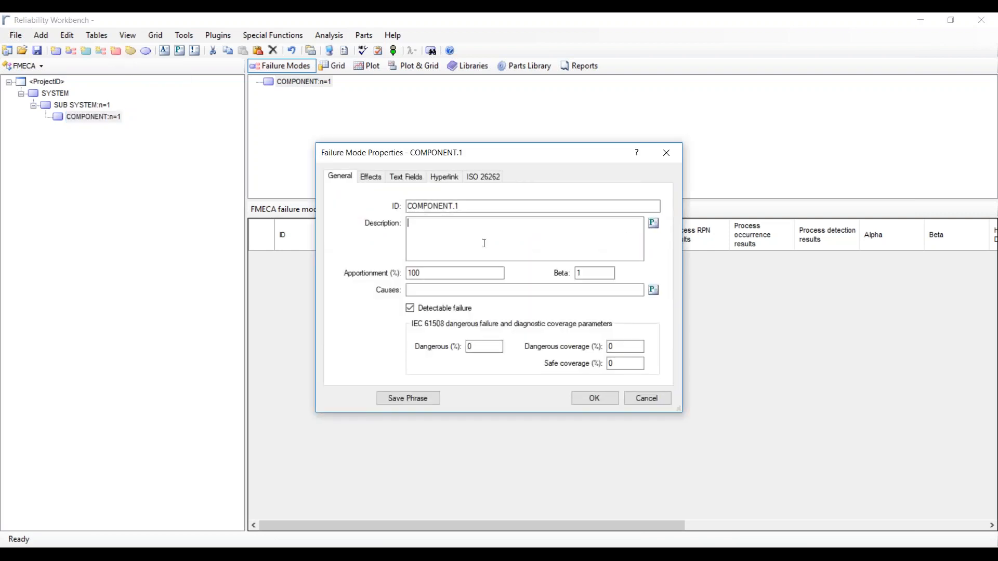
{"action": "type", "text": "Short"}
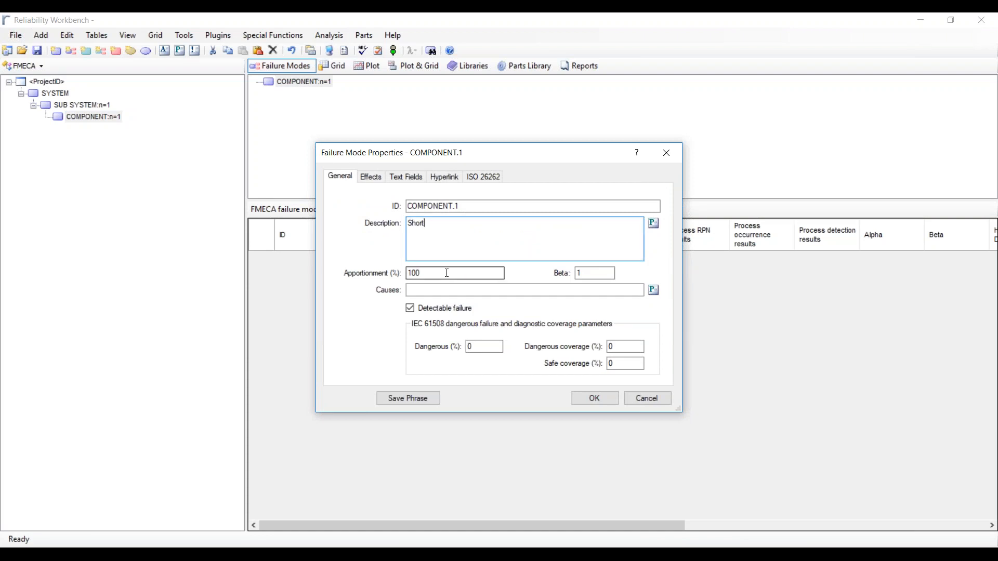
{"action": "left_click_drag", "start_coordinate": [449, 277], "coordinate": [389, 277]}
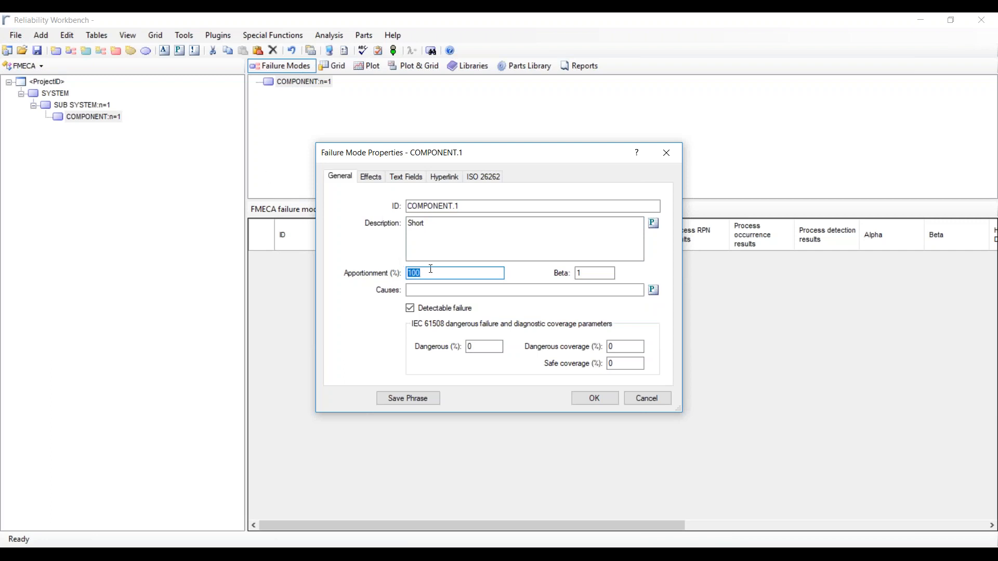
{"action": "type", "text": "50"}
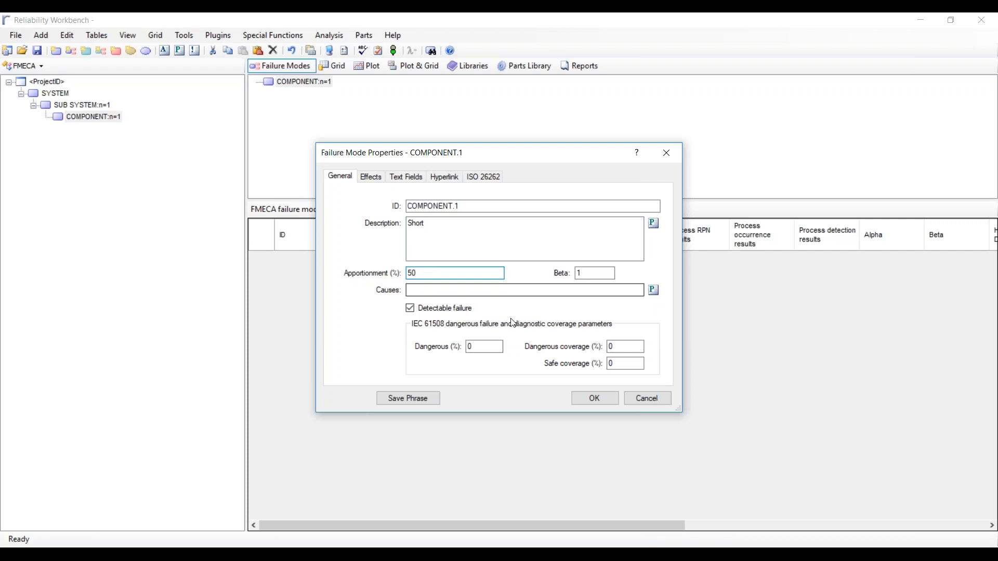
{"action": "left_click", "coordinate": [582, 397]}
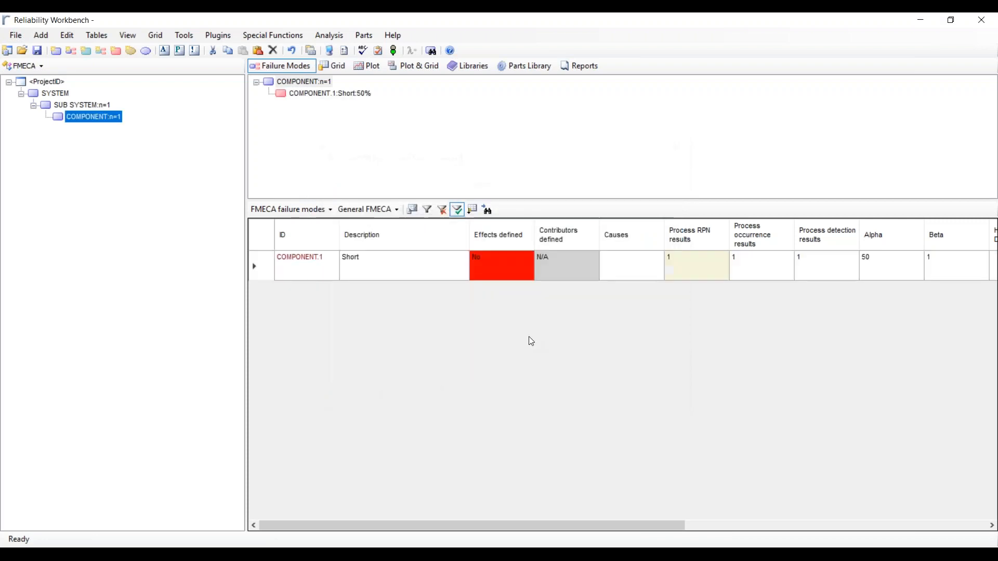
Step: Add a second failure mode described as Open with 50% apportionment to the COMPONENT block
{"action": "right_click", "coordinate": [302, 83]}
{"action": "left_click", "coordinate": [116, 50]}
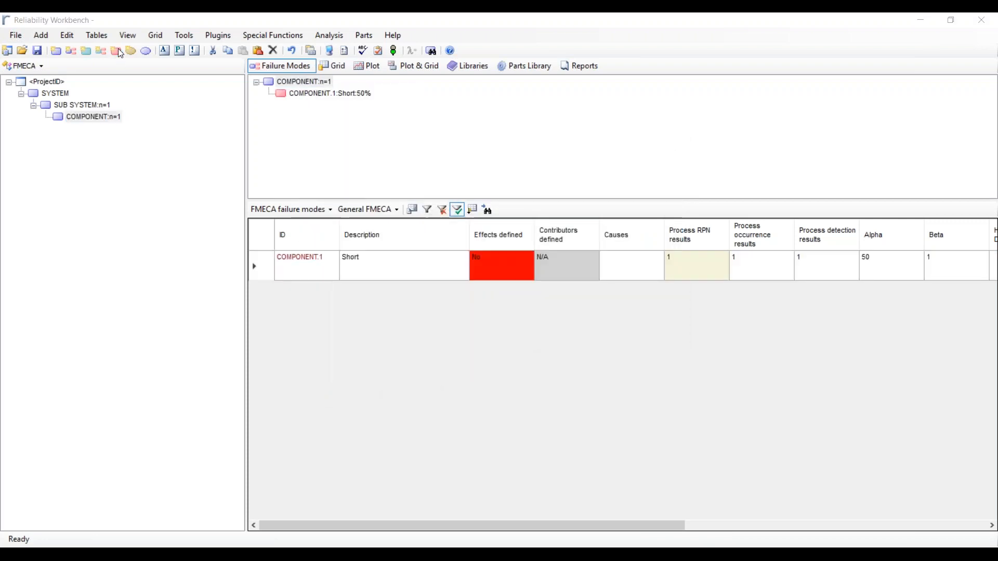
{"action": "double_click", "coordinate": [422, 276]}
{"action": "type", "text": "50"}
{"action": "left_click", "coordinate": [457, 241]}
{"action": "type", "text": "Open"}
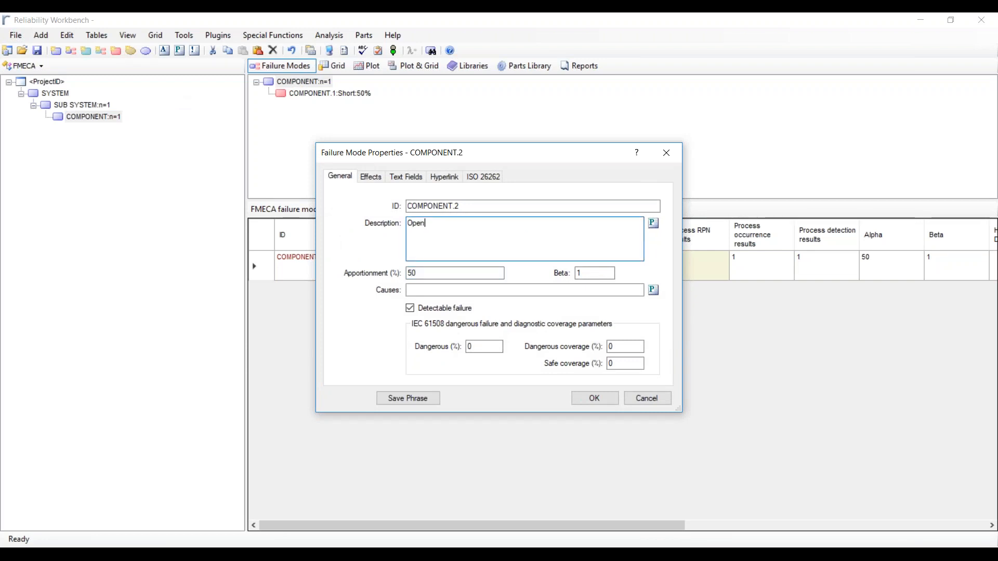
{"action": "left_click", "coordinate": [594, 398]}
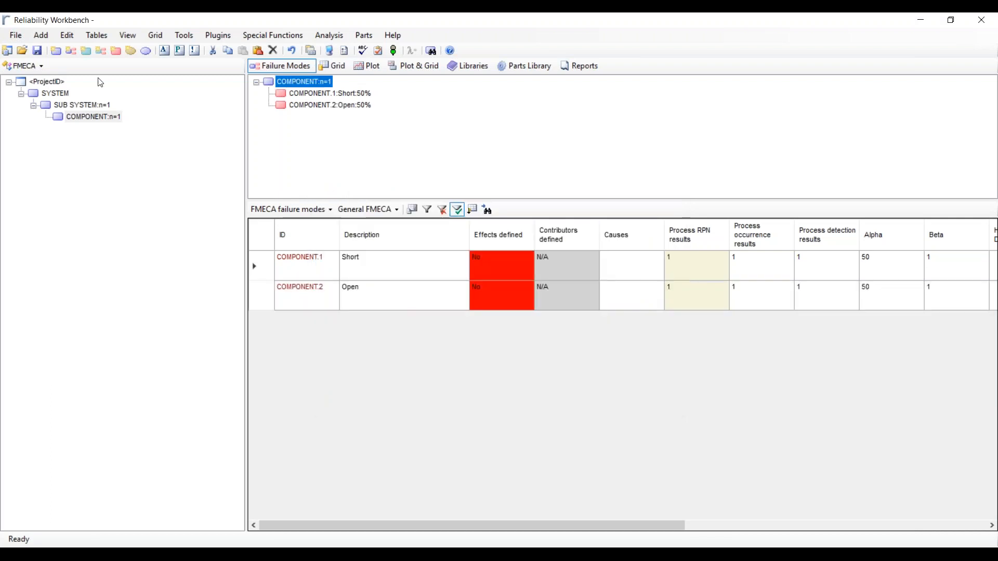
Step: Set the failure rate of the COMPONENT block to 1e-5
{"action": "double_click", "coordinate": [86, 118]}
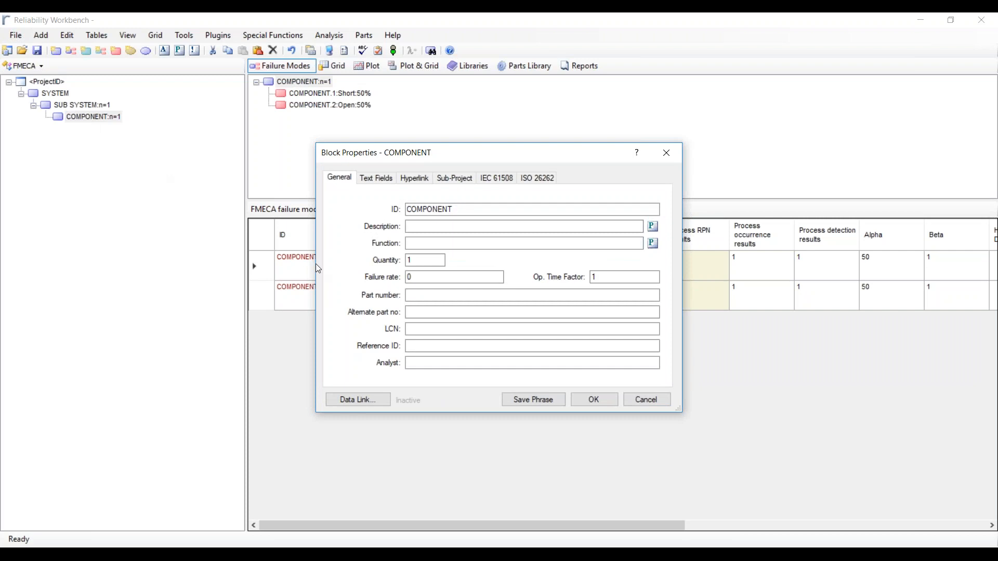
{"action": "double_click", "coordinate": [415, 277]}
{"action": "type", "text": "1e-5"}
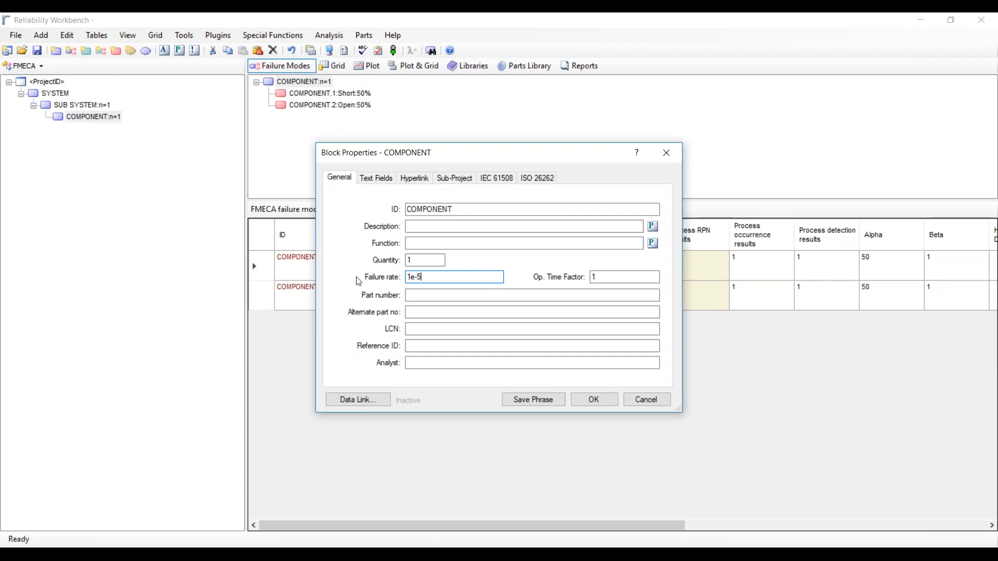
{"action": "left_click_drag", "start_coordinate": [436, 276], "coordinate": [406, 278]}
{"action": "left_click", "coordinate": [593, 401]}
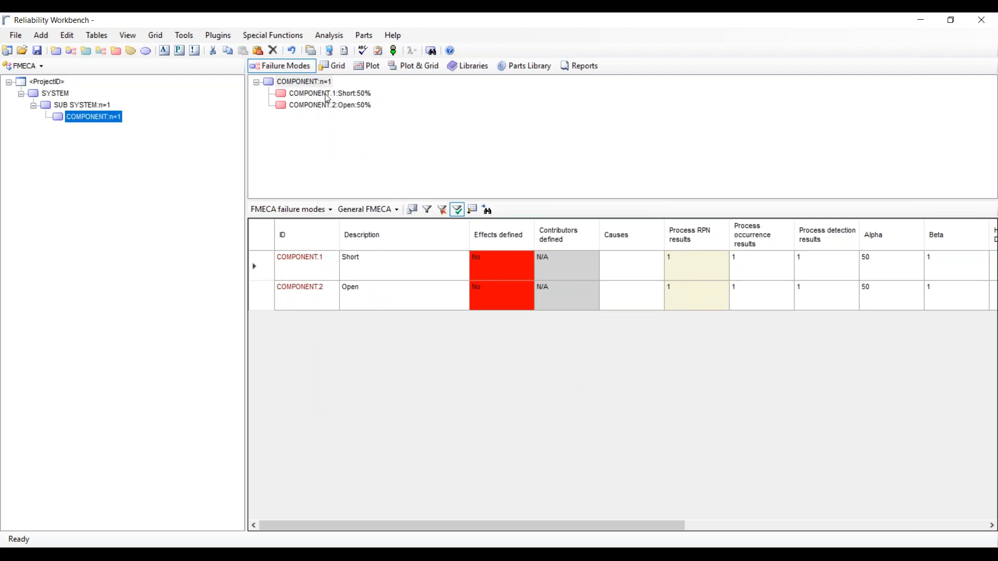
Step: Examine the Short failure mode's properties, including its IEC 61508 dangerous failure and ISO 26262 safety parameters
{"action": "double_click", "coordinate": [327, 95]}
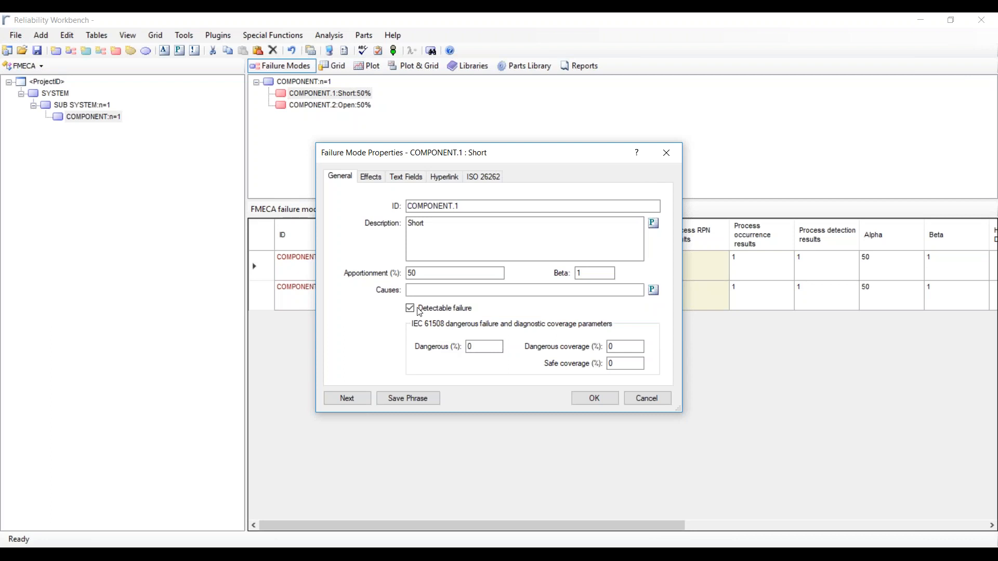
{"action": "double_click", "coordinate": [491, 349]}
{"action": "key", "text": "Tab"}
{"action": "left_click", "coordinate": [493, 177]}
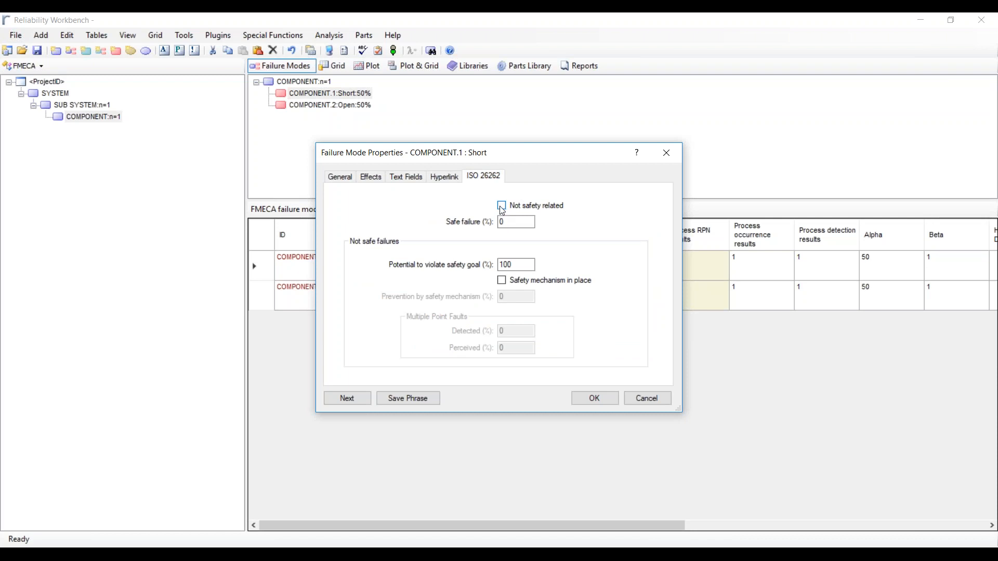
{"action": "double_click", "coordinate": [502, 222]}
{"action": "left_click", "coordinate": [347, 182]}
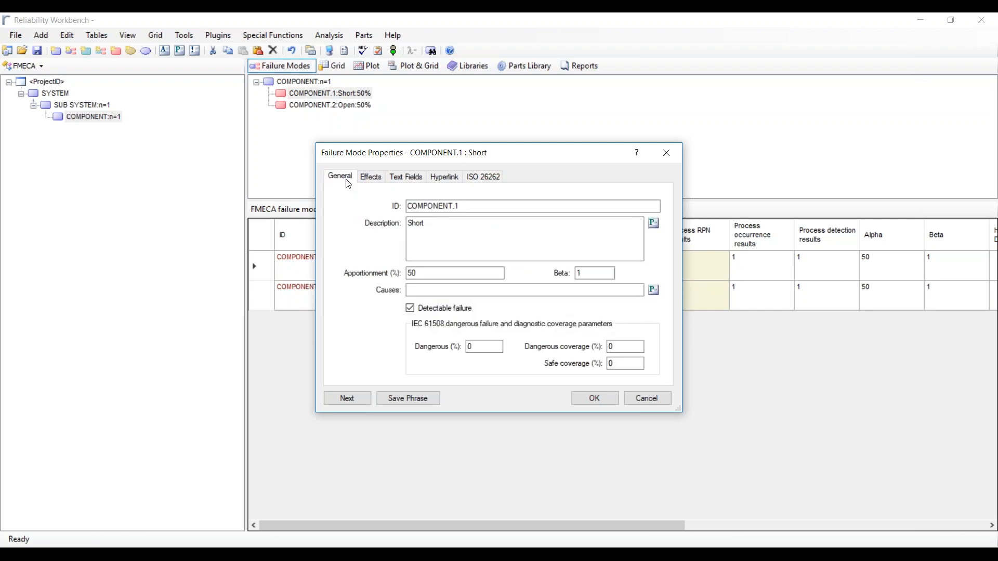
{"action": "left_click_drag", "start_coordinate": [453, 230], "coordinate": [408, 240]}
{"action": "key", "text": "Tab"}
Step: Assign a new immediate effect, Effect 1, on the SUB SYSTEM block to the Short failure mode
{"action": "left_click", "coordinate": [370, 179]}
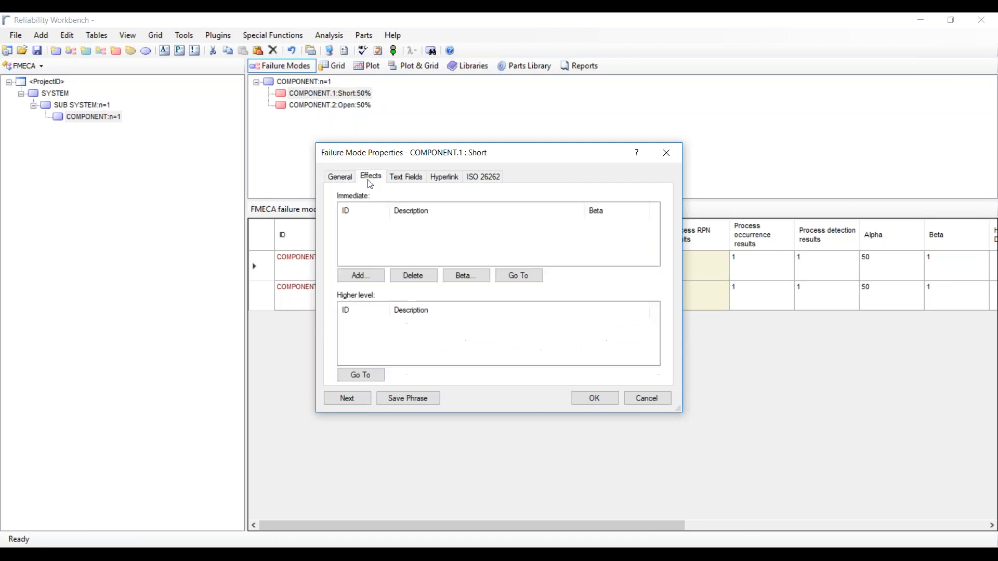
{"action": "left_click", "coordinate": [370, 273]}
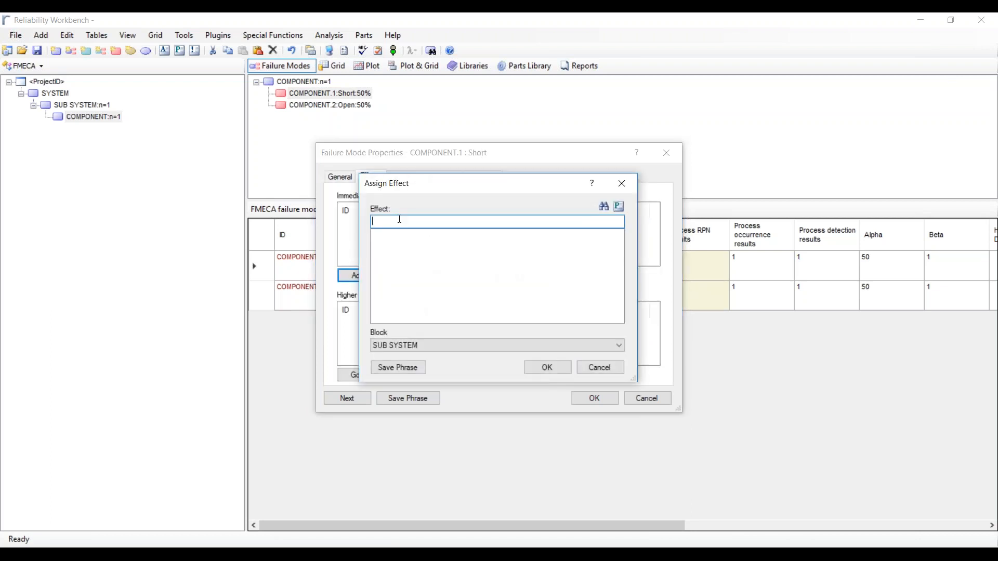
{"action": "type", "text": "Effect 1"}
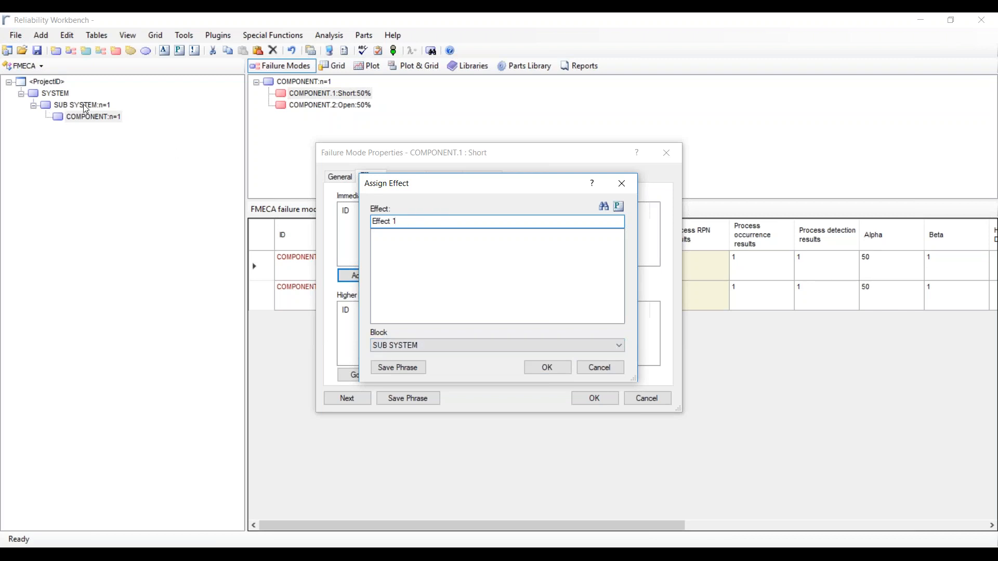
{"action": "left_click", "coordinate": [412, 348]}
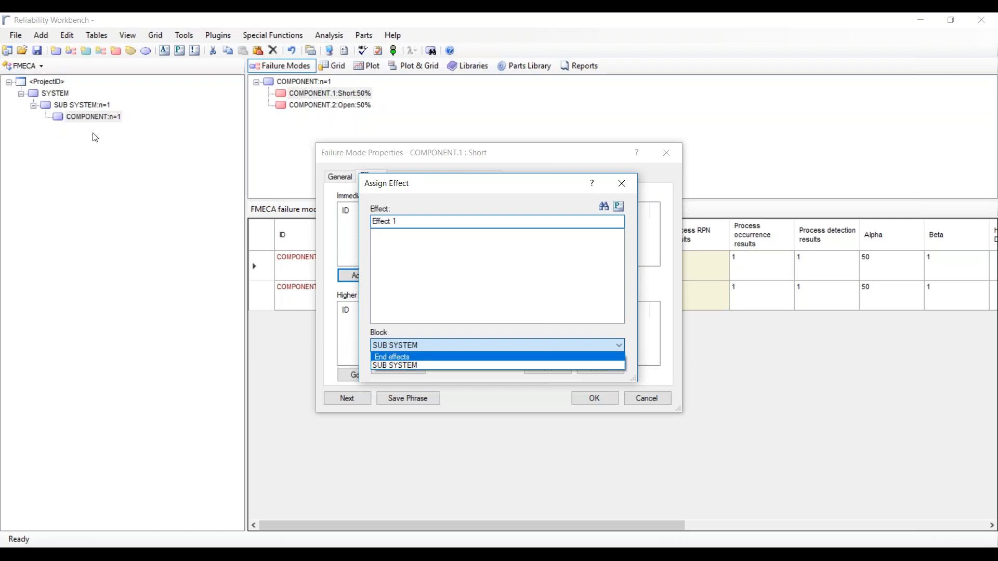
{"action": "left_click", "coordinate": [432, 289]}
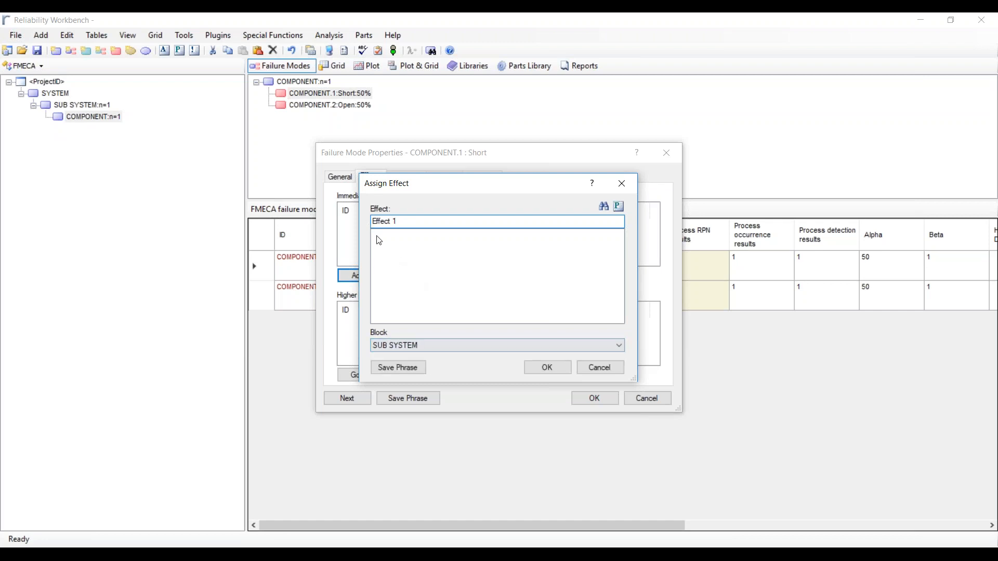
{"action": "left_click", "coordinate": [545, 368]}
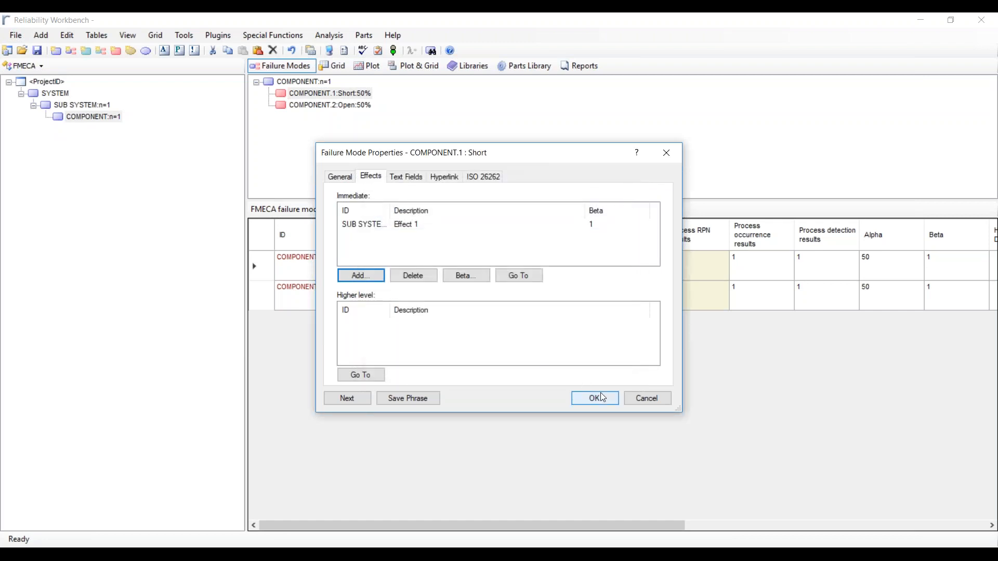
Step: Assign another new SUB SYSTEM effect, Effect 2, to the Short failure mode and save its properties
{"action": "left_click", "coordinate": [359, 276]}
{"action": "type", "text": "Effect 2"}
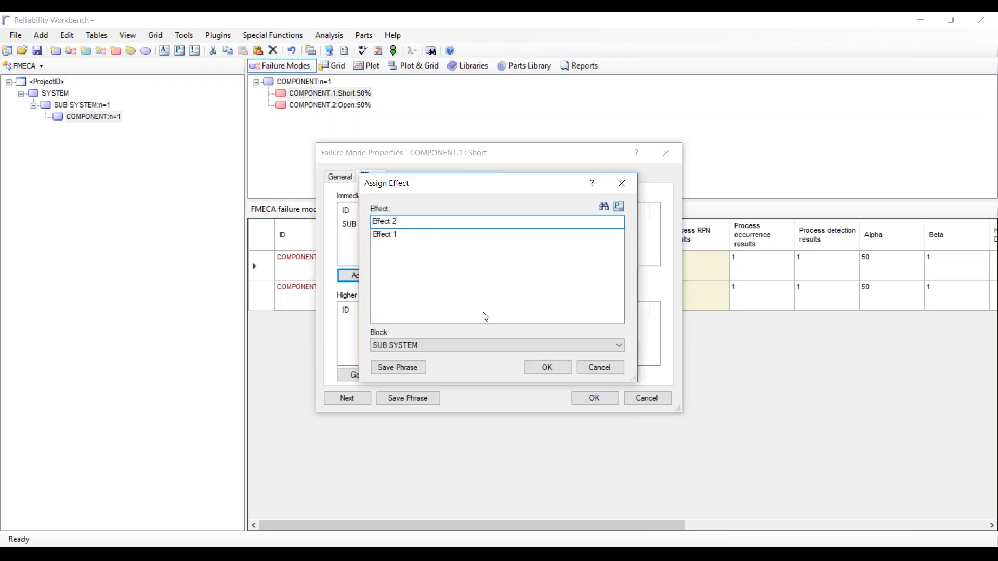
{"action": "left_click", "coordinate": [546, 368]}
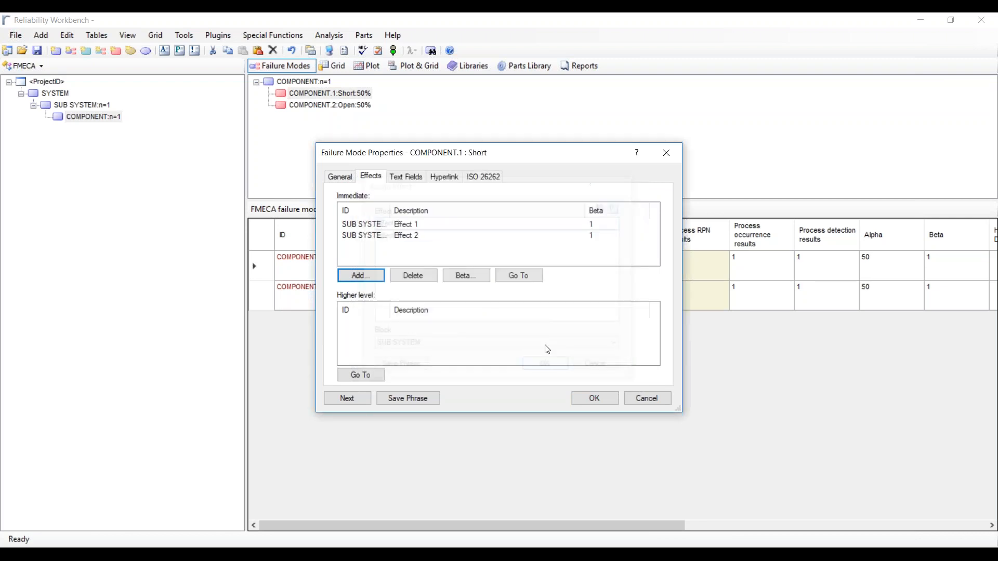
{"action": "left_click", "coordinate": [589, 400]}
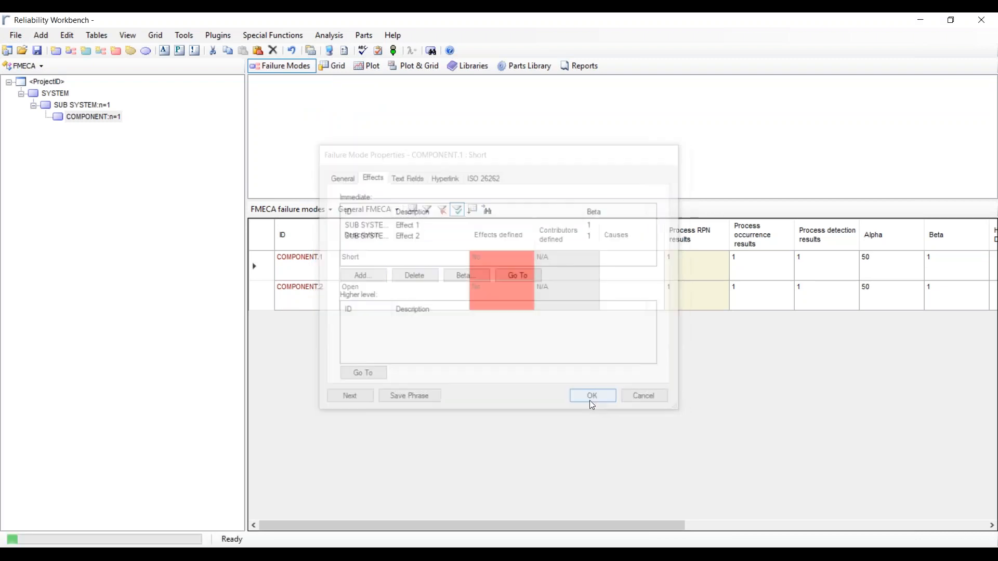
Step: Examine the effects under the Short failure mode and the contributors to the corresponding SUB SYSTEM failure modes
{"action": "left_click", "coordinate": [269, 94]}
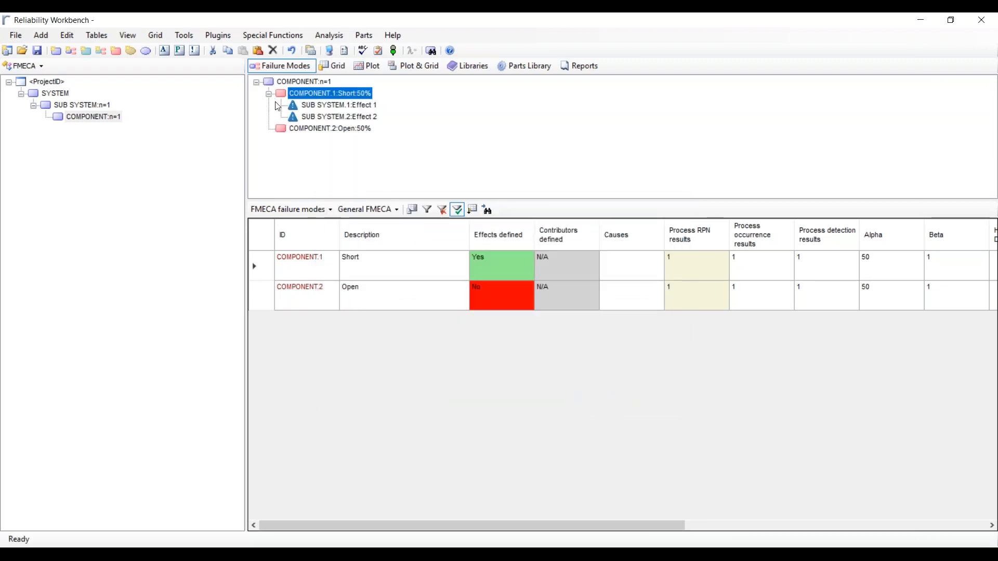
{"action": "left_click", "coordinate": [312, 105]}
{"action": "left_click", "coordinate": [312, 117]}
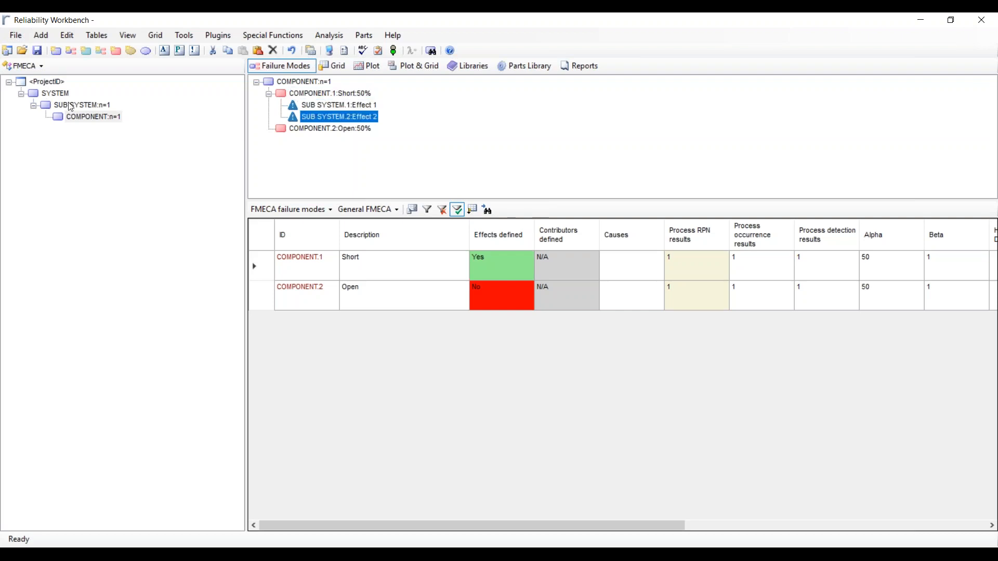
{"action": "left_click", "coordinate": [71, 106]}
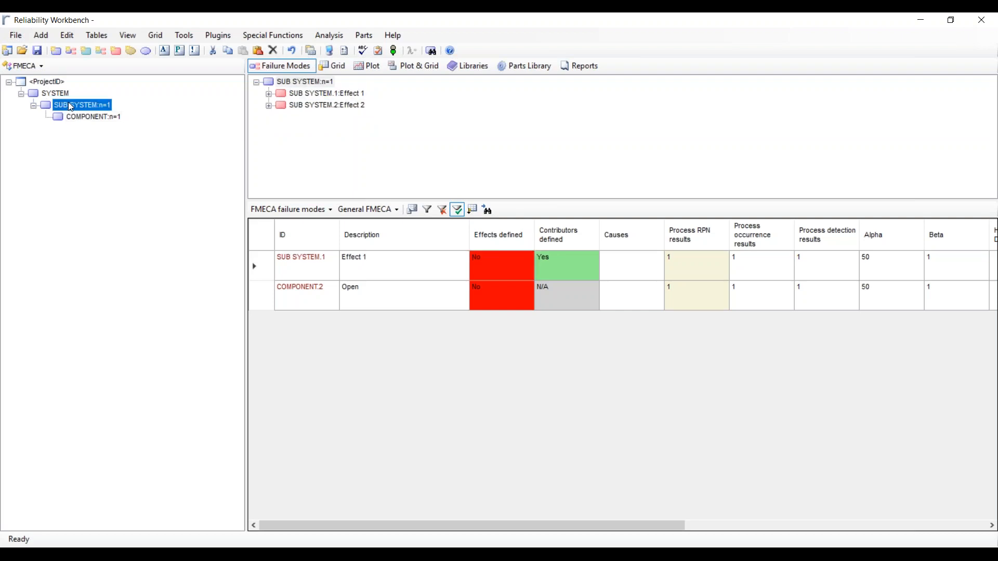
{"action": "left_click", "coordinate": [270, 106]}
{"action": "left_click", "coordinate": [269, 94]}
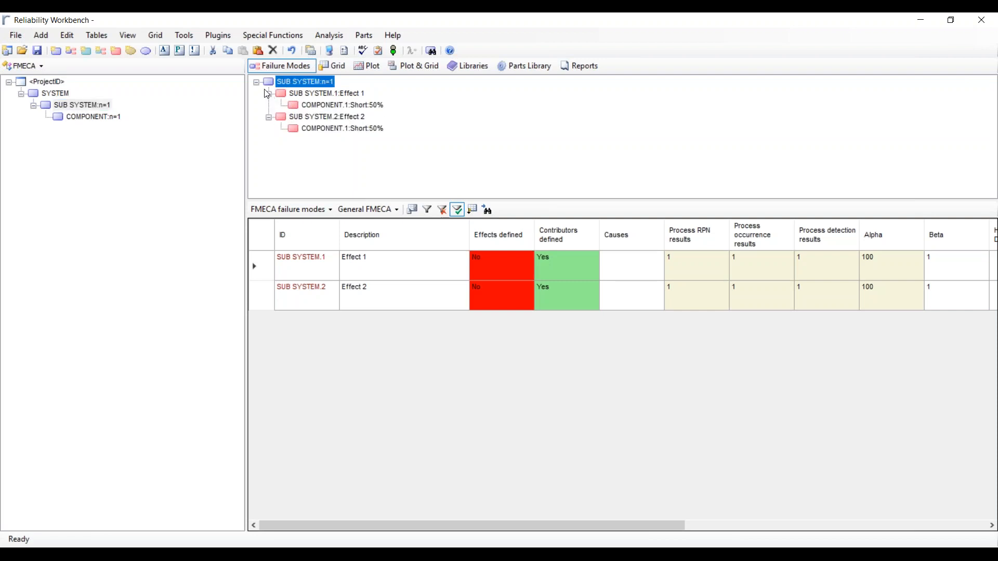
Step: Assign the existing SUB SYSTEM effect Effect 2 to COMPONENT's Open failure mode
{"action": "left_click", "coordinate": [94, 117]}
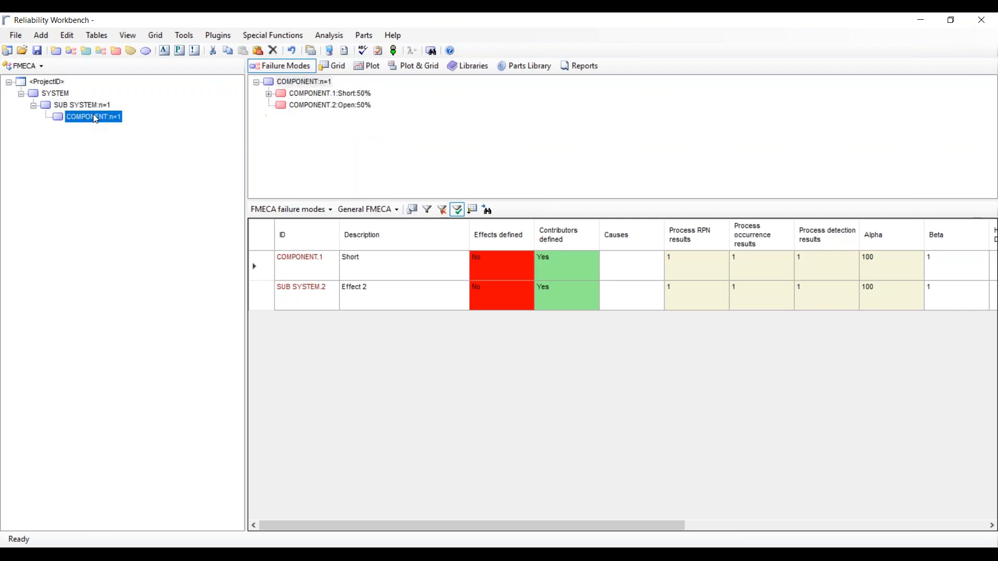
{"action": "left_click", "coordinate": [319, 106]}
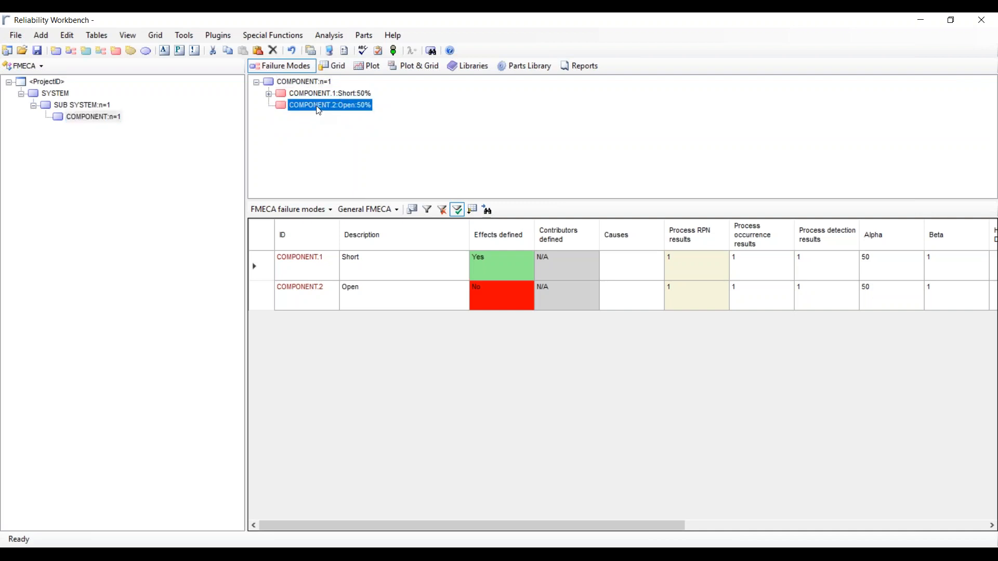
{"action": "double_click", "coordinate": [318, 109]}
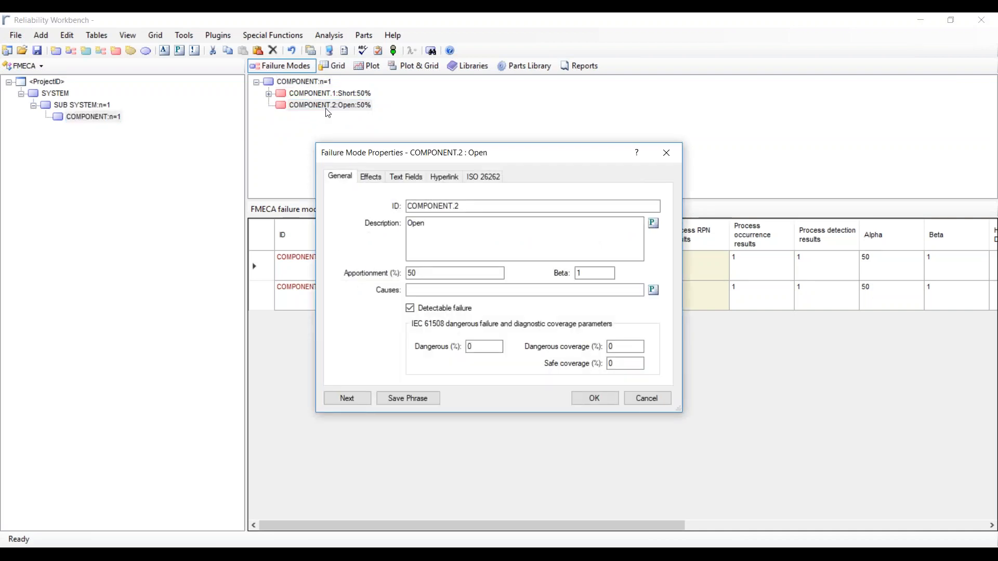
{"action": "left_click", "coordinate": [377, 177]}
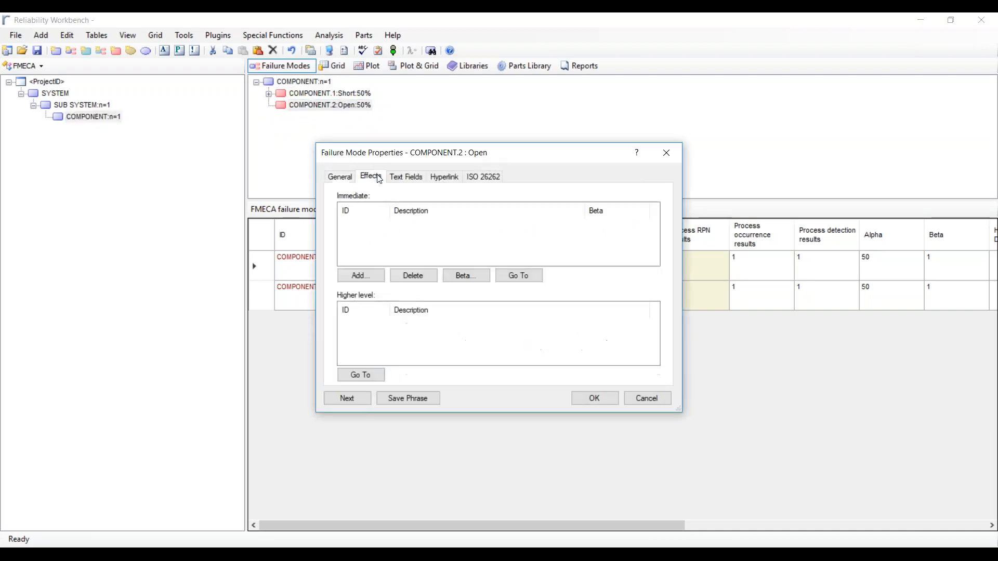
{"action": "left_click", "coordinate": [361, 276]}
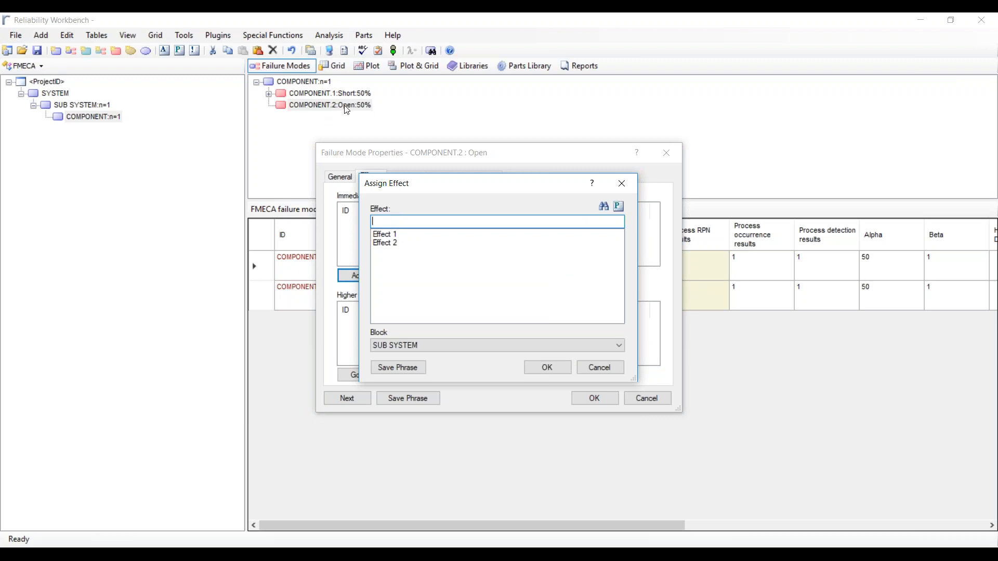
{"action": "left_click", "coordinate": [387, 243]}
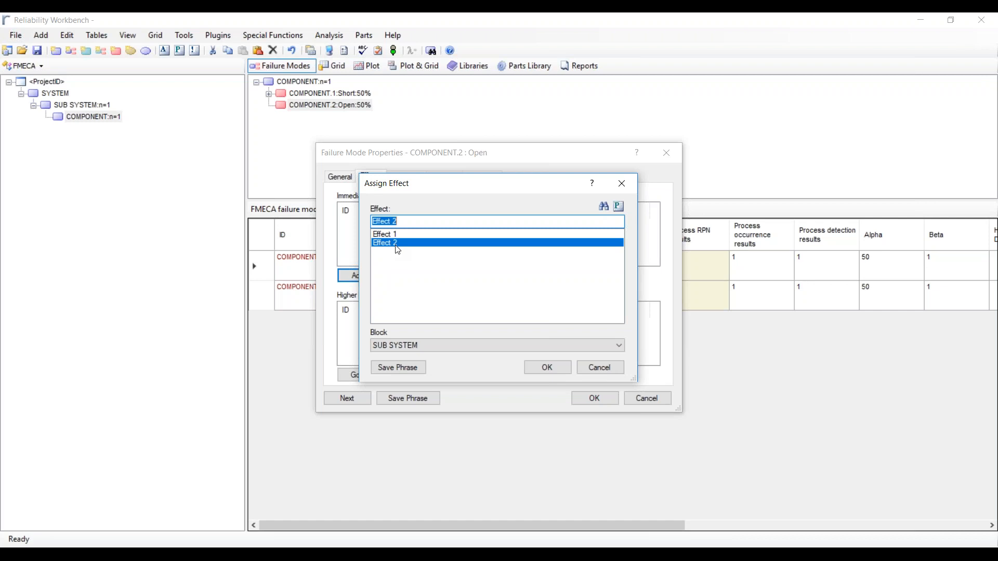
{"action": "left_click", "coordinate": [536, 367]}
{"action": "left_click", "coordinate": [593, 399]}
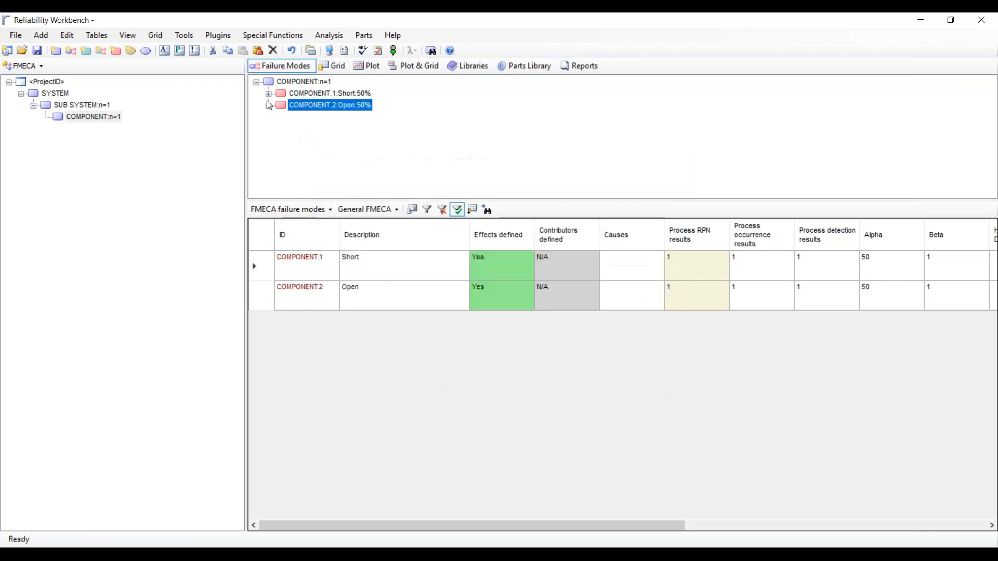
Step: Examine the effects under COMPONENT's Short and Open failure modes and the contributors to SUB SYSTEM's Effect 2
{"action": "left_click", "coordinate": [268, 106]}
{"action": "left_click", "coordinate": [268, 94]}
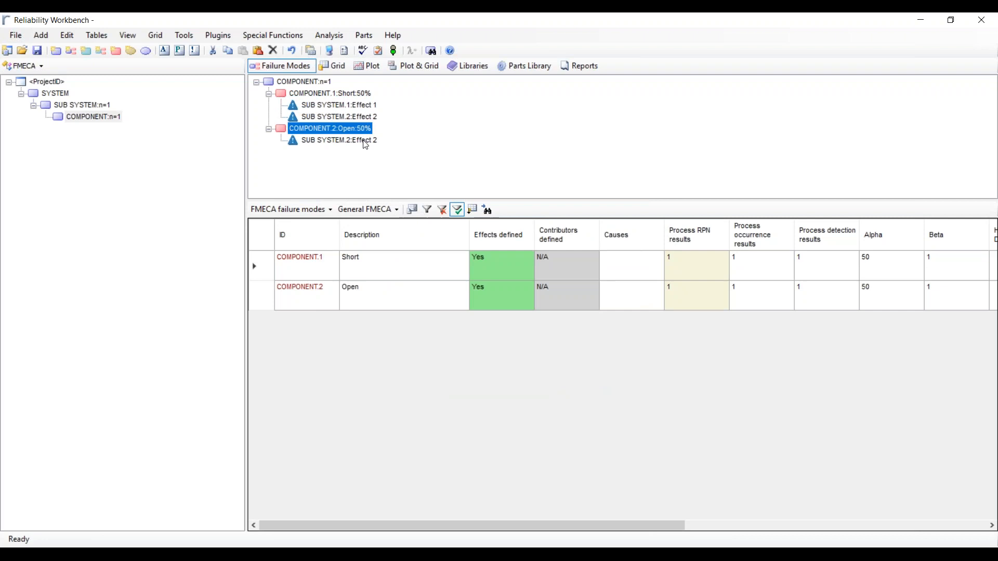
{"action": "left_click", "coordinate": [71, 106]}
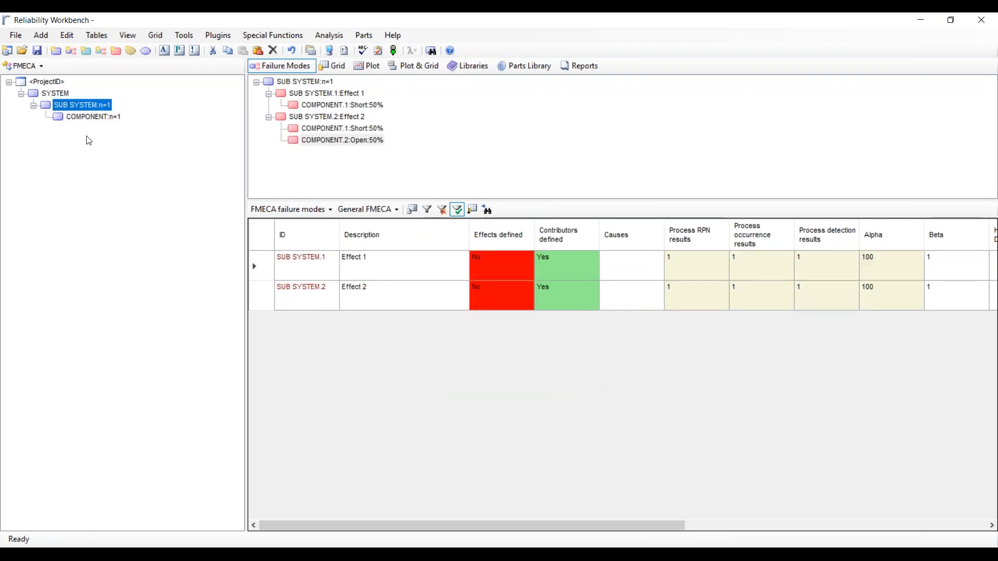
{"action": "left_click", "coordinate": [320, 115]}
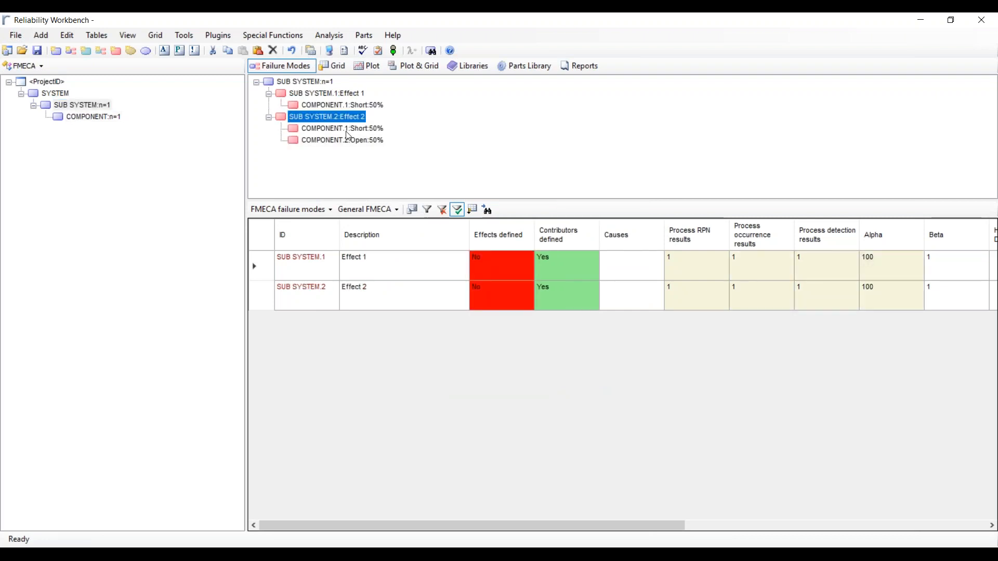
{"action": "left_click", "coordinate": [340, 139]}
{"action": "left_click", "coordinate": [340, 130]}
{"action": "left_click", "coordinate": [340, 141]}
{"action": "left_click", "coordinate": [339, 130]}
{"action": "left_click", "coordinate": [341, 141]}
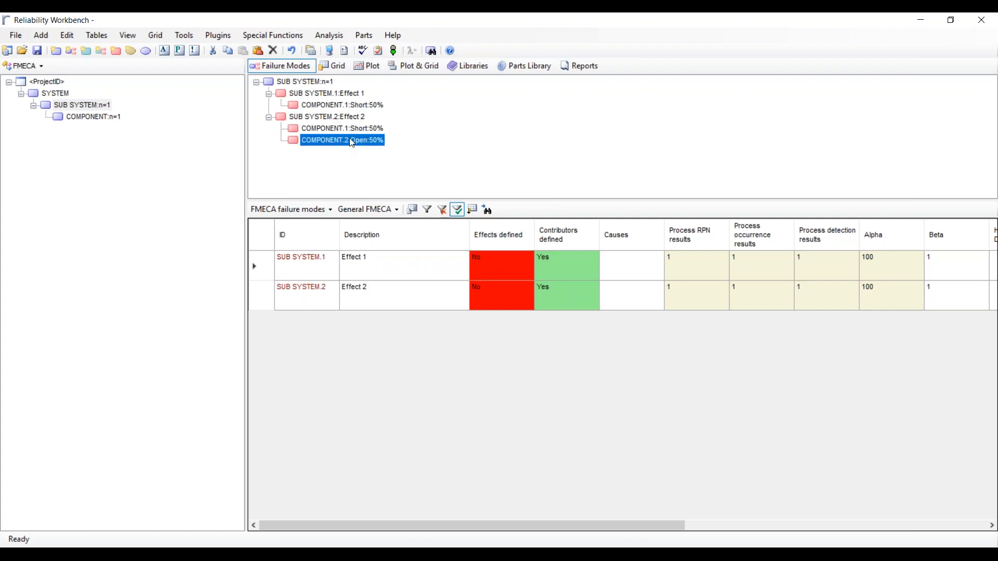
Step: Assign a new end effect, End 1, to SUB SYSTEM's Effect 1 failure mode and save its properties
{"action": "left_click", "coordinate": [314, 98]}
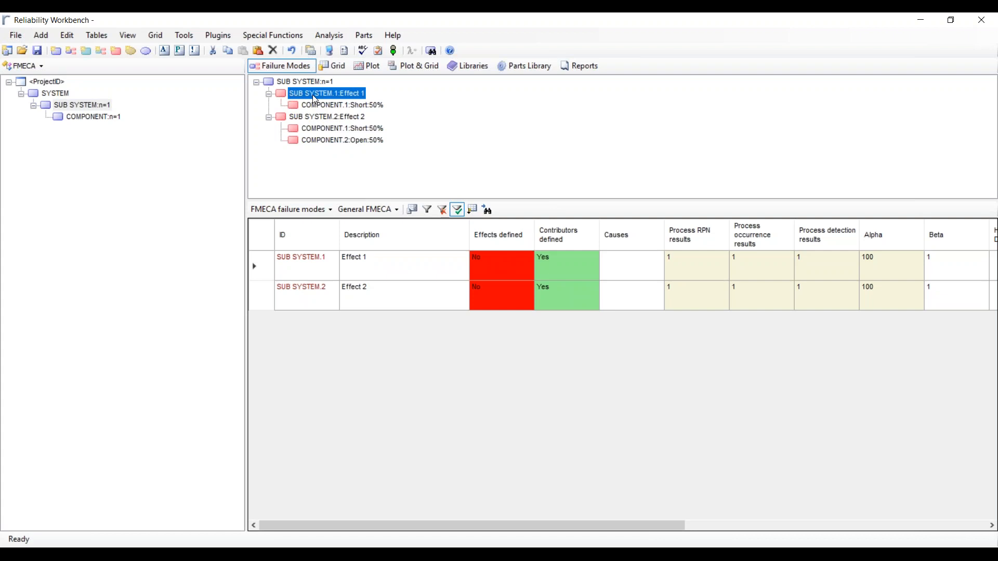
{"action": "double_click", "coordinate": [314, 97]}
{"action": "left_click", "coordinate": [380, 179]}
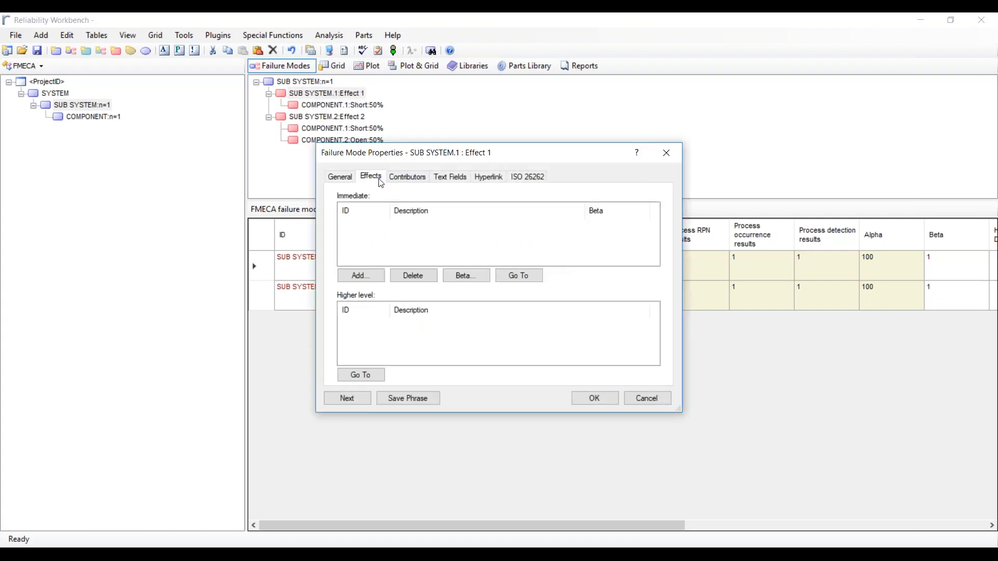
{"action": "left_click", "coordinate": [365, 275]}
{"action": "type", "text": "E"}
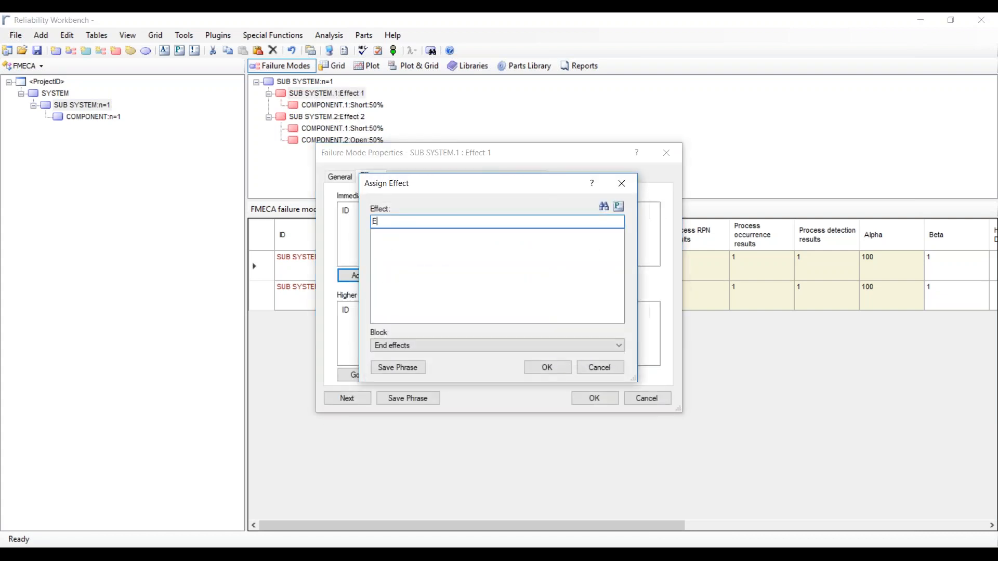
{"action": "type", "text": "nd"}
{"action": "key", "text": "BackSpace"}
{"action": "type", "text": "nd 1"}
{"action": "left_click", "coordinate": [547, 367]}
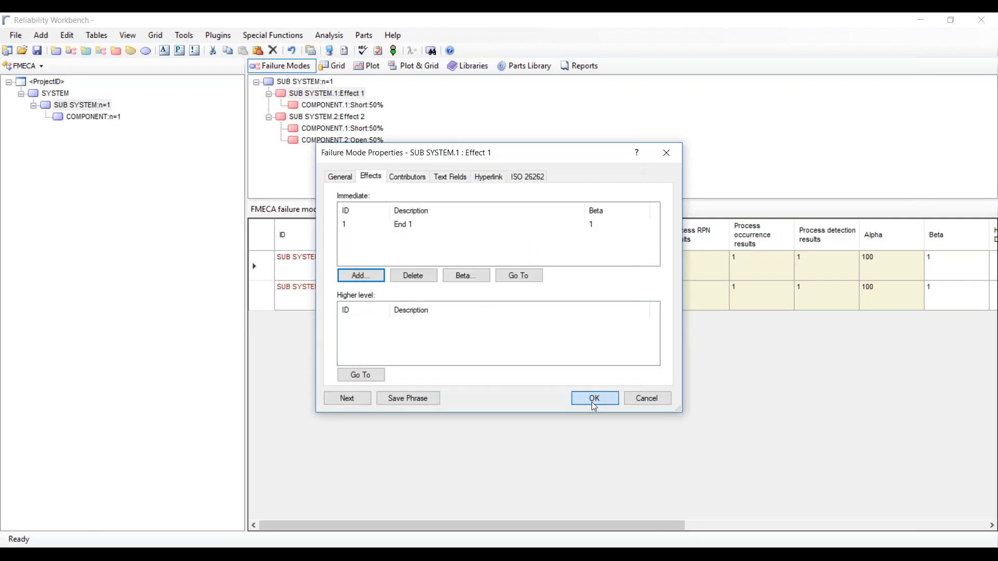
{"action": "left_click", "coordinate": [594, 399]}
Step: Assign a new end effect, End 2, to SUB SYSTEM's Effect 2 failure mode, and display the SYSTEM block's end effects
{"action": "double_click", "coordinate": [309, 129]}
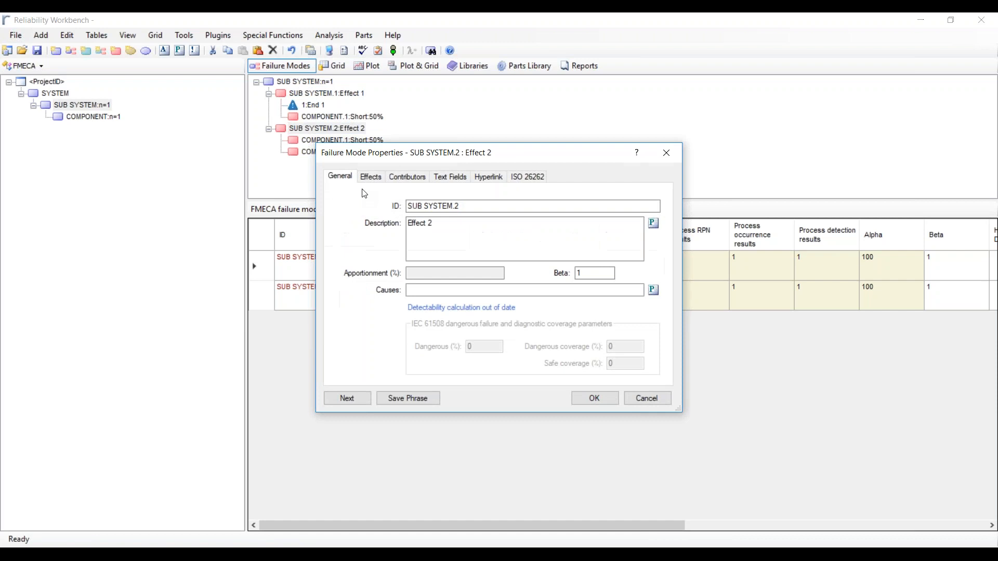
{"action": "left_click", "coordinate": [370, 177]}
{"action": "left_click", "coordinate": [359, 276]}
{"action": "type", "text": "End 2"}
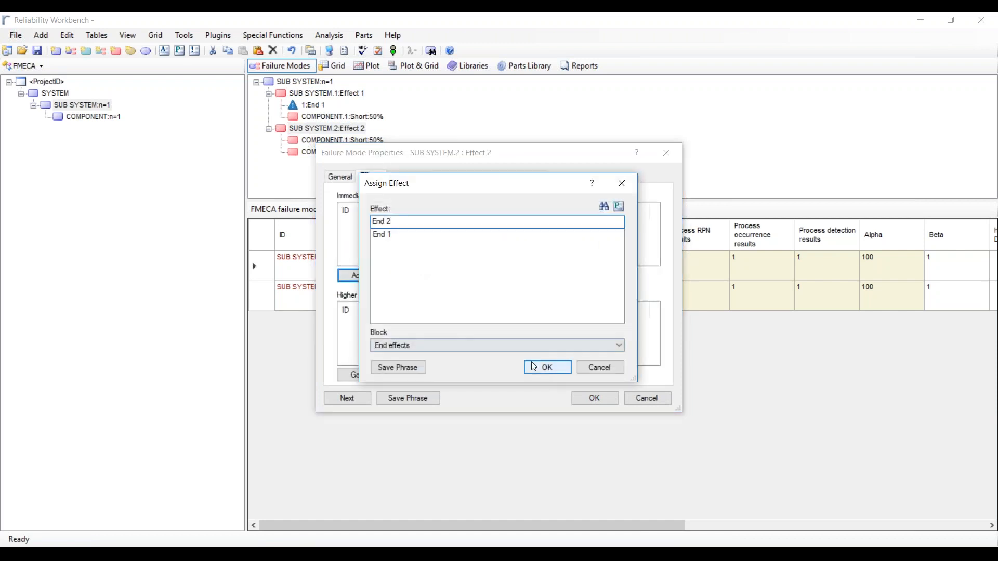
{"action": "left_click", "coordinate": [547, 367]}
{"action": "left_click", "coordinate": [592, 398]}
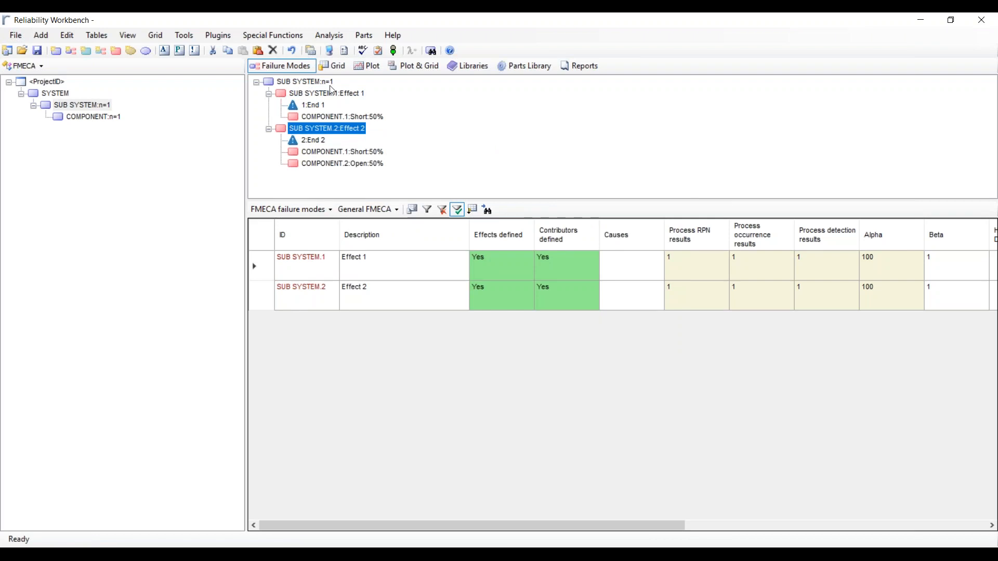
{"action": "left_click", "coordinate": [56, 94]}
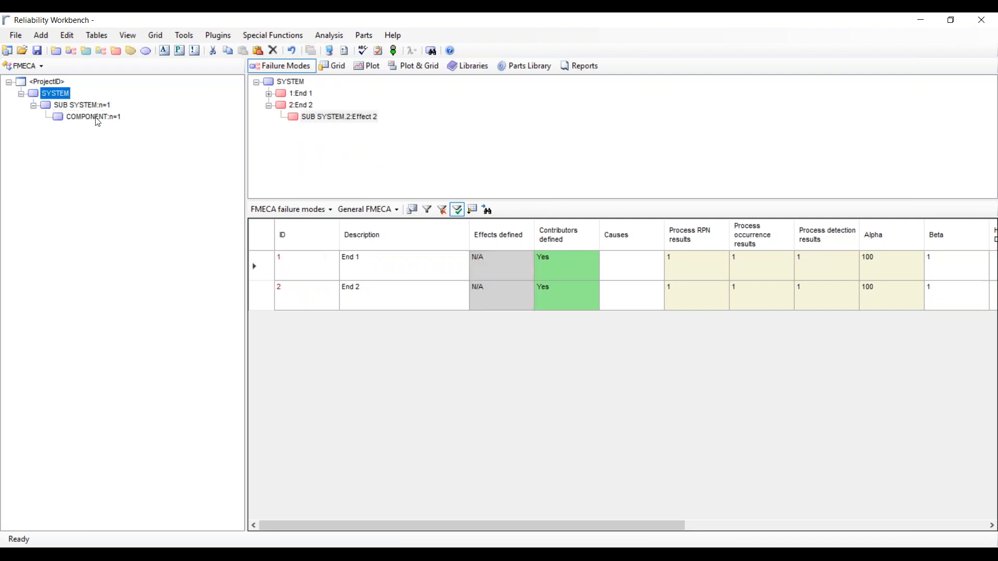
{"action": "left_click", "coordinate": [269, 105]}
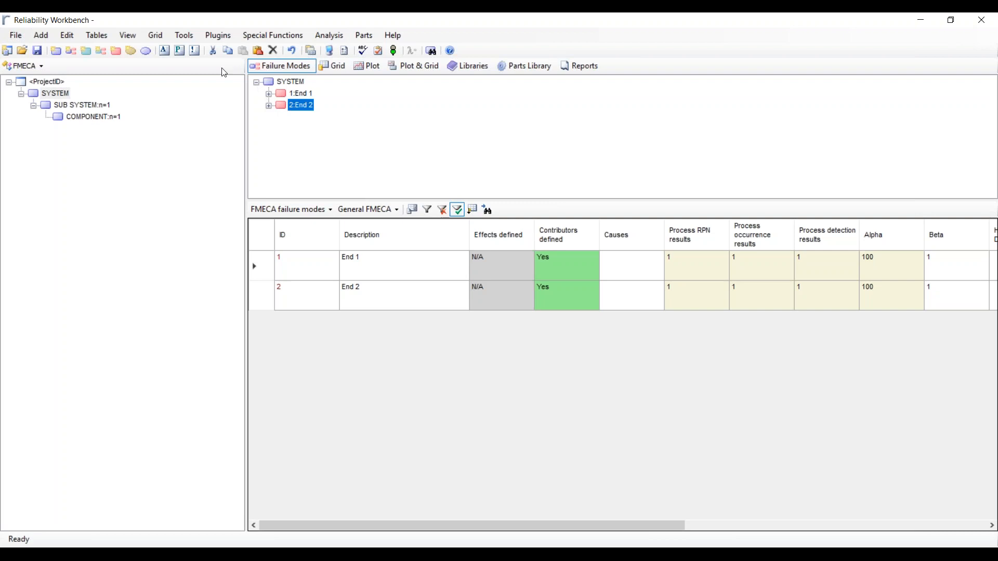
Step: Add a severity category to the severity table with ID I, description MAJOR and weight 50
{"action": "left_click", "coordinate": [196, 51]}
{"action": "left_click", "coordinate": [354, 380]}
{"action": "left_click", "coordinate": [444, 262]}
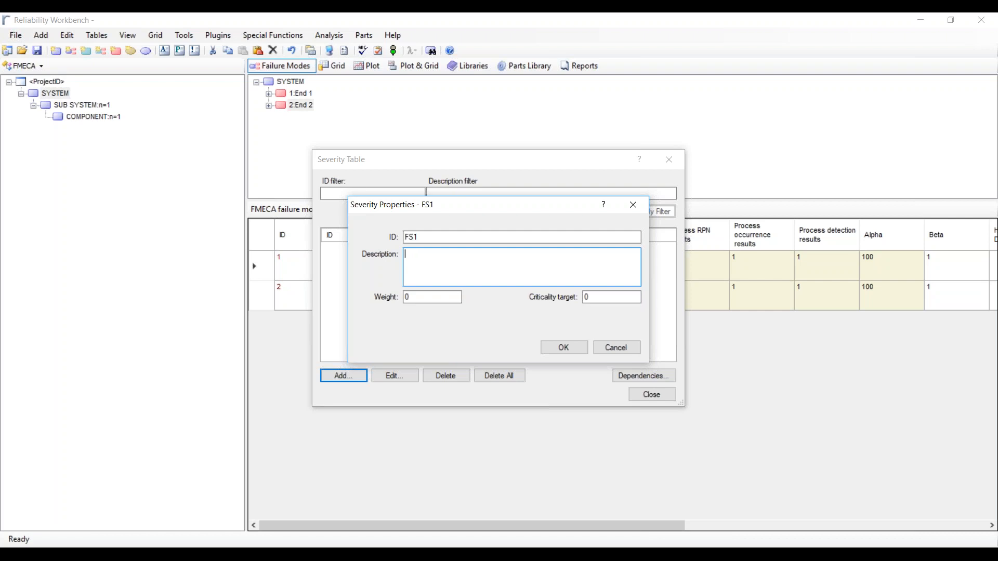
{"action": "left_click_drag", "start_coordinate": [430, 238], "coordinate": [405, 237]}
{"action": "type", "text": "I"}
{"action": "key", "text": "Tab"}
{"action": "type", "text": "MAJOR"}
{"action": "key", "text": "Tab"}
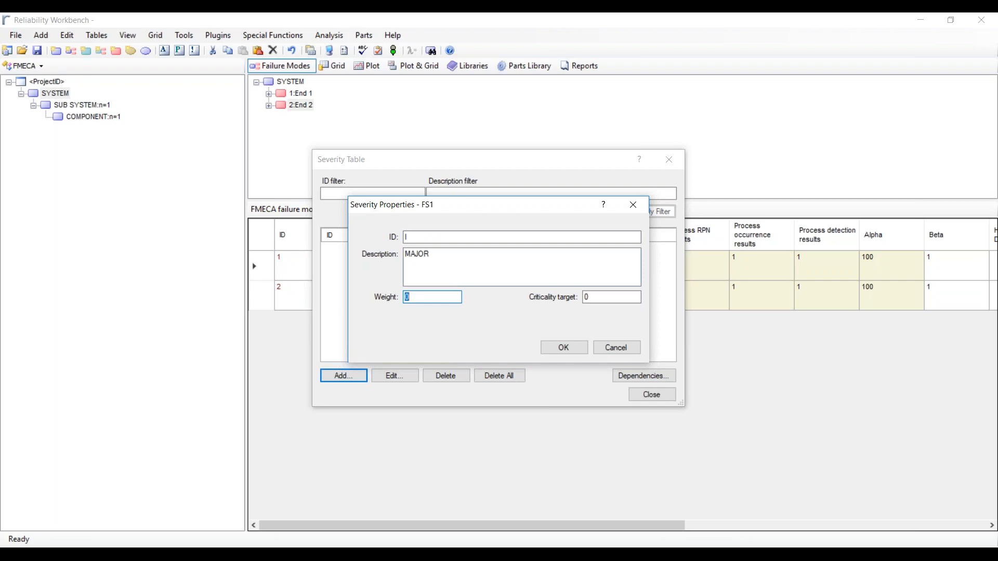
{"action": "type", "text": "50"}
{"action": "left_click_drag", "start_coordinate": [417, 298], "coordinate": [359, 315]}
{"action": "left_click", "coordinate": [564, 347]}
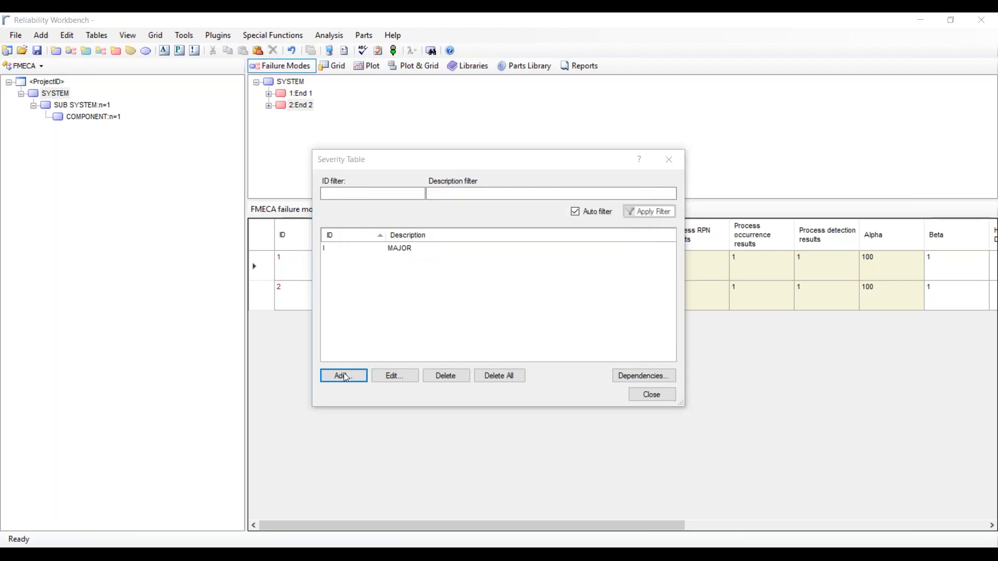
Step: Add a second severity category with ID II, description MODERATE and weight 20
{"action": "left_click", "coordinate": [344, 374]}
{"action": "type", "text": "II"}
{"action": "key", "text": "Tab"}
{"action": "type", "text": "MO"}
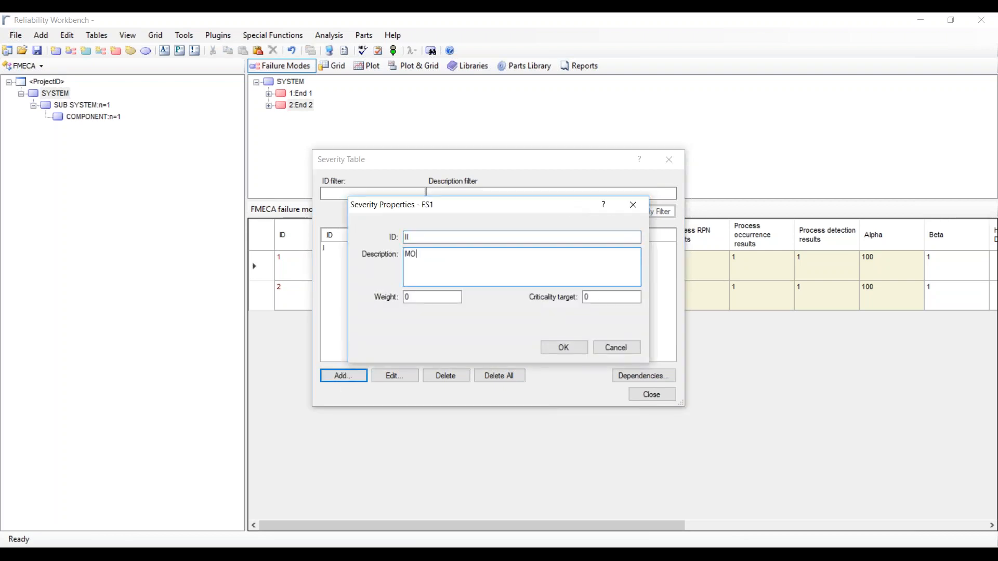
{"action": "type", "text": "DERATE"}
{"action": "key", "text": "Tab"}
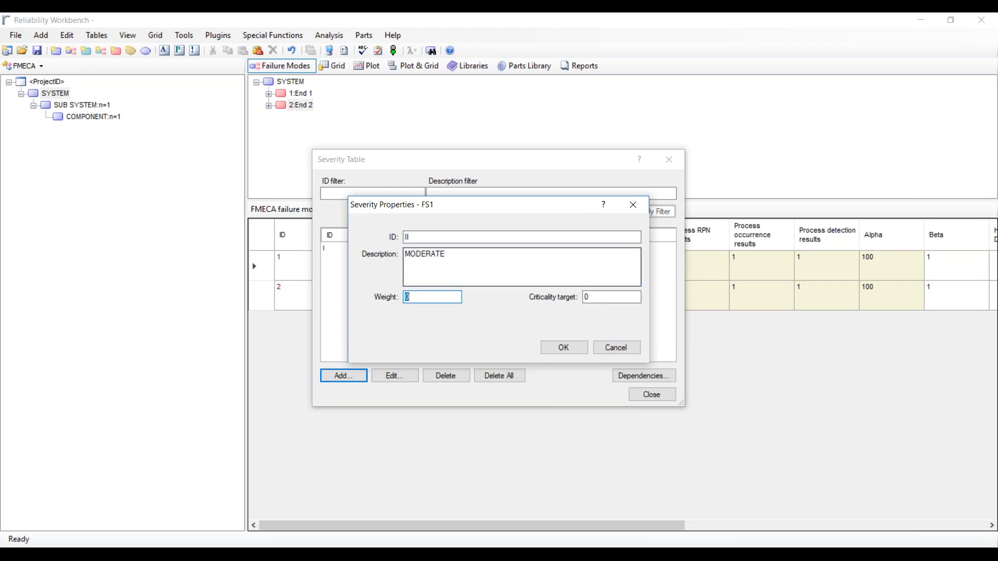
{"action": "type", "text": "20"}
{"action": "left_click", "coordinate": [562, 348]}
Step: Add a third severity category with ID III, description MINOR and weight 5, and close the severity table
{"action": "left_click", "coordinate": [344, 376]}
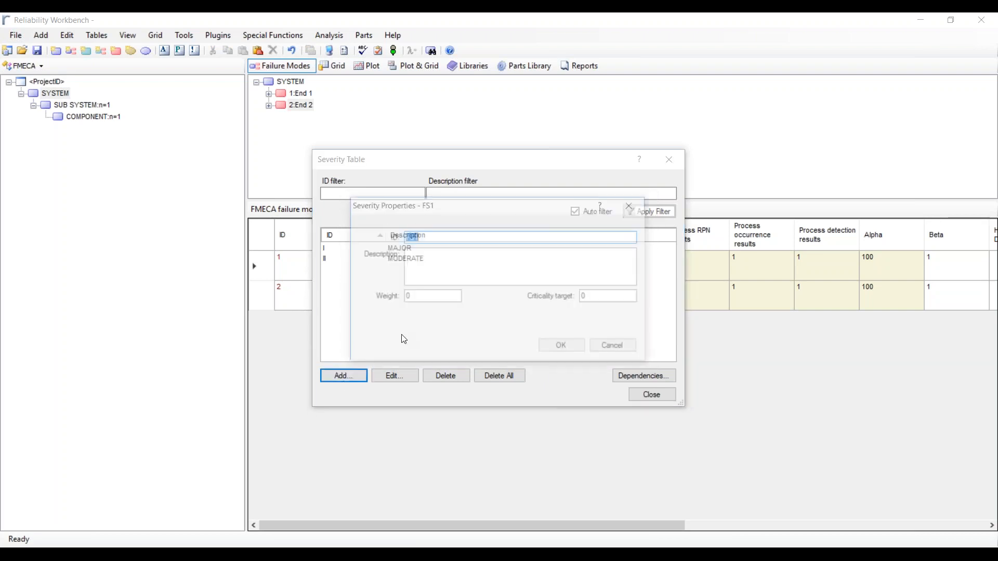
{"action": "type", "text": "III"}
{"action": "key", "text": "Tab"}
{"action": "type", "text": "MINIR"}
{"action": "key", "text": "Tab"}
{"action": "left_click", "coordinate": [452, 258]}
{"action": "type", "text": "==OR"}
{"action": "key", "text": "Tab"}
{"action": "type", "text": "1"}
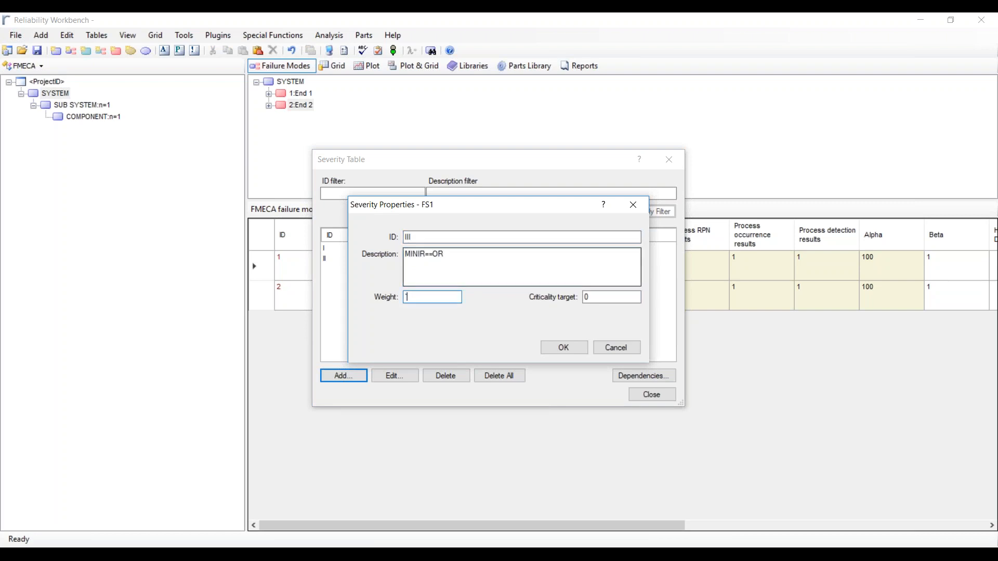
{"action": "left_click", "coordinate": [435, 254]}
{"action": "key", "text": "BackSpace"}
{"action": "key", "text": "BackSpace"}
{"action": "key", "text": "BackSpace"}
{"action": "key", "text": "BackSpace"}
{"action": "left_click", "coordinate": [426, 298]}
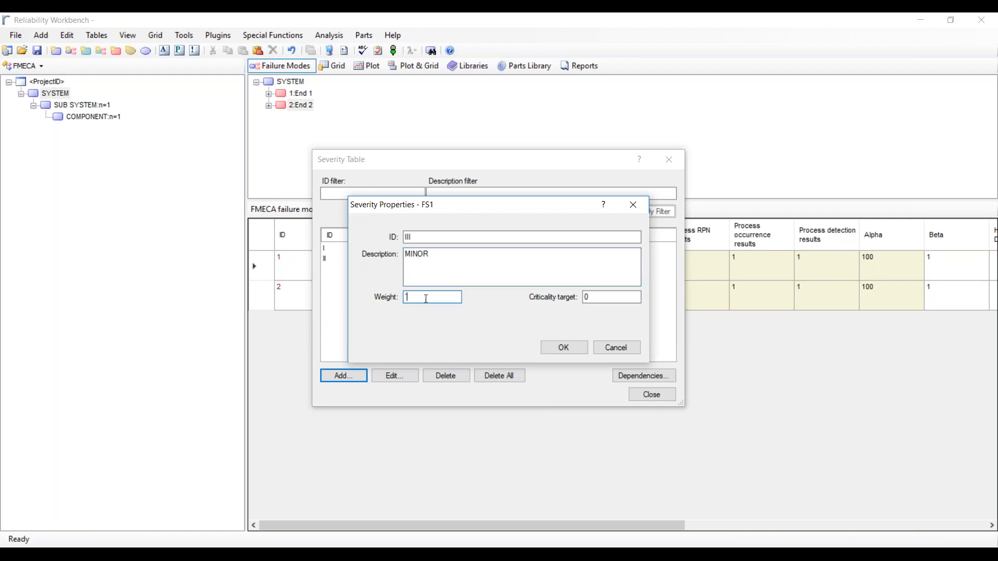
{"action": "key", "text": "BackSpace"}
{"action": "type", "text": "5"}
{"action": "left_click", "coordinate": [545, 349]}
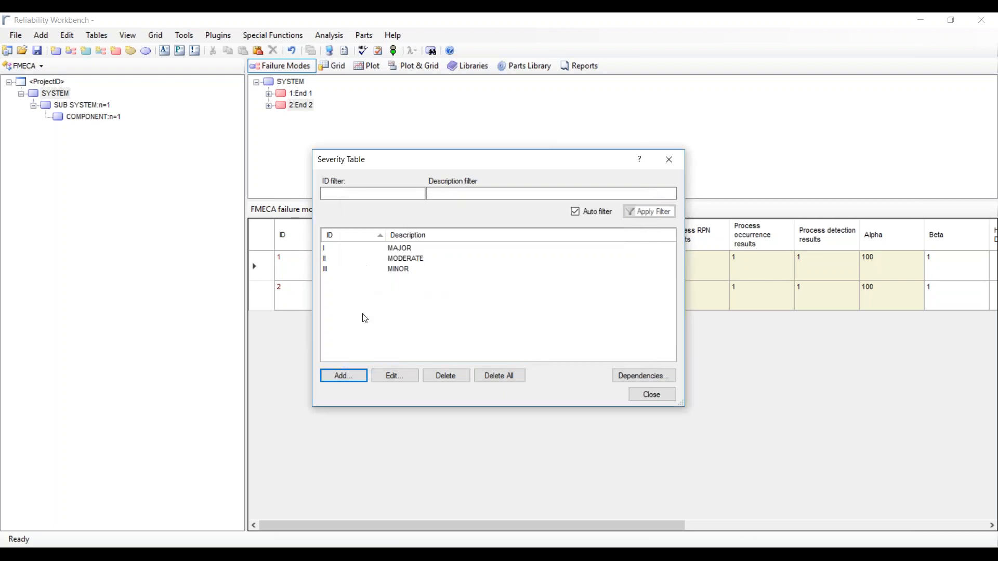
{"action": "left_click", "coordinate": [667, 394]}
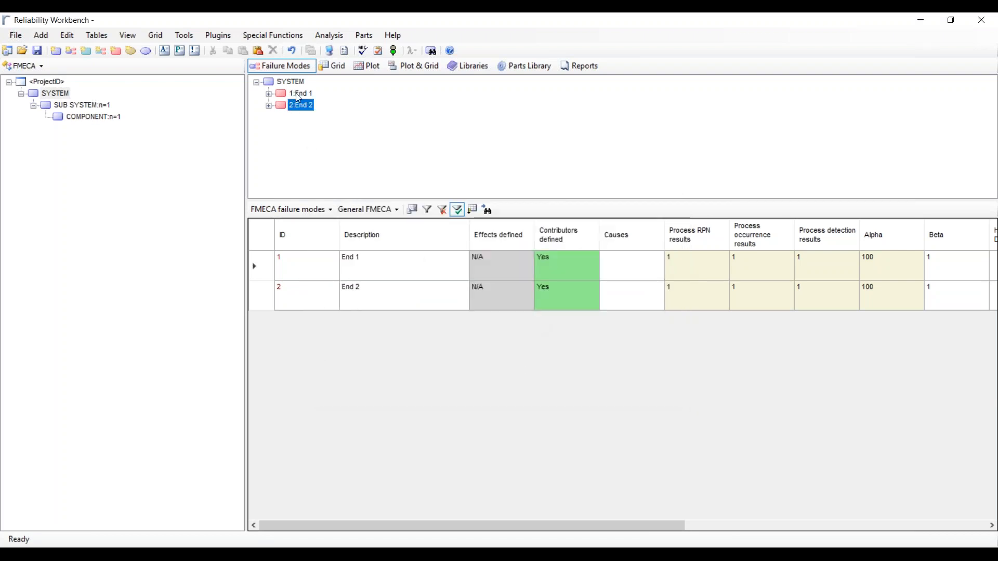
Step: Set the severity of the SYSTEM end effect End 1 to II
{"action": "double_click", "coordinate": [299, 97]}
{"action": "left_click_drag", "start_coordinate": [434, 224], "coordinate": [407, 224]}
{"action": "left_click", "coordinate": [439, 258]}
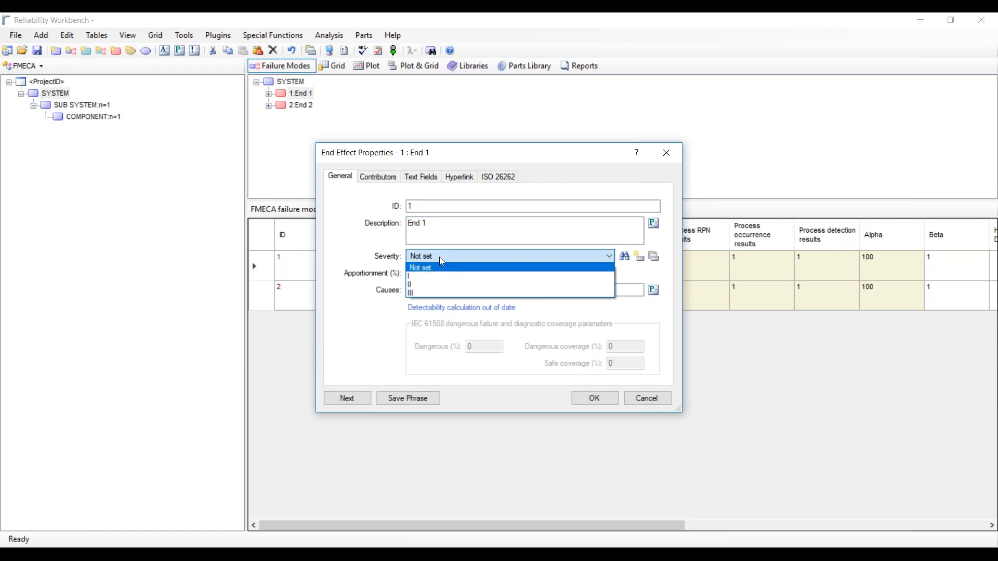
{"action": "left_click", "coordinate": [424, 285]}
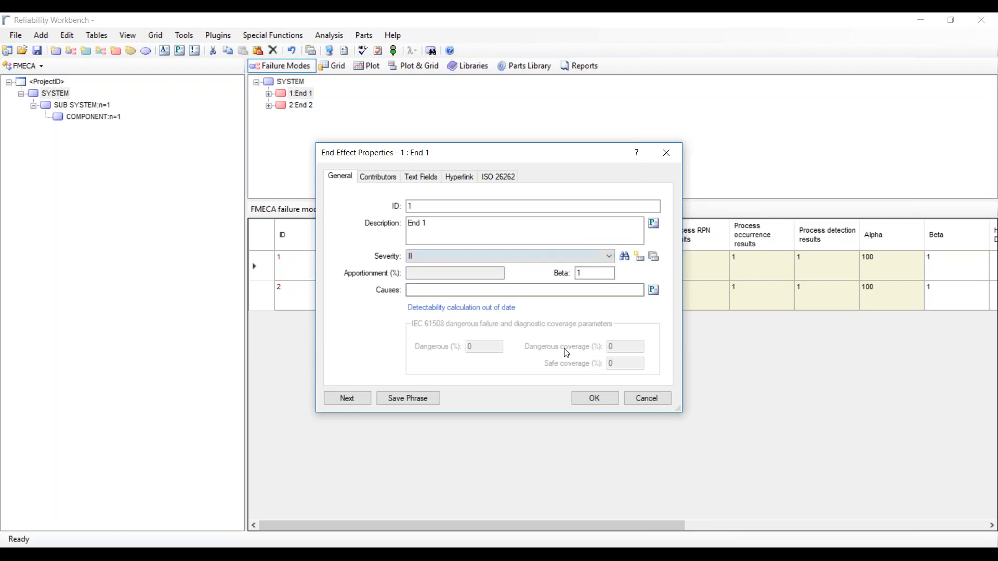
{"action": "left_click", "coordinate": [593, 398]}
Step: Set the severity of the SYSTEM end effect End 2 to I
{"action": "double_click", "coordinate": [301, 105]}
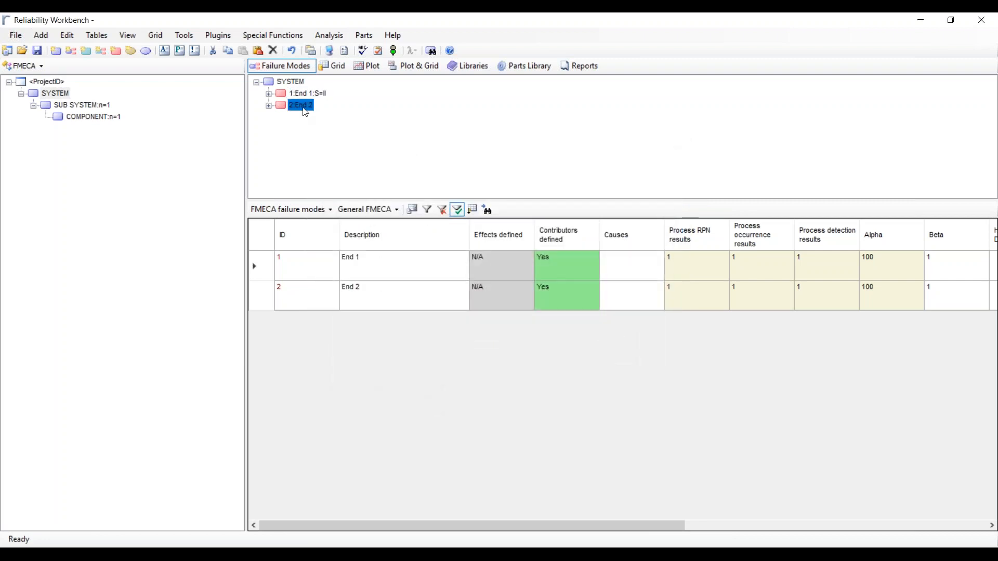
{"action": "left_click", "coordinate": [447, 258]}
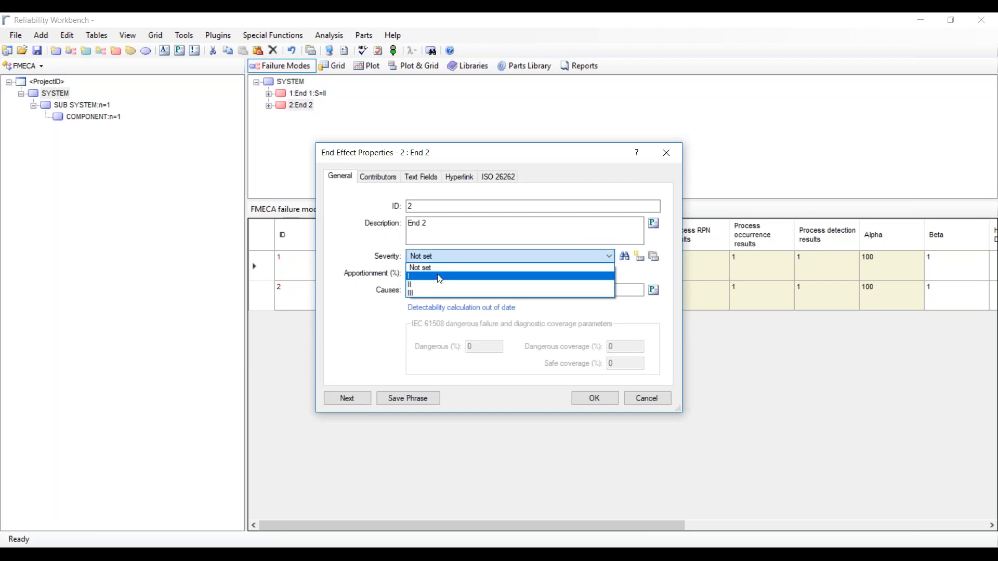
{"action": "left_click", "coordinate": [426, 276]}
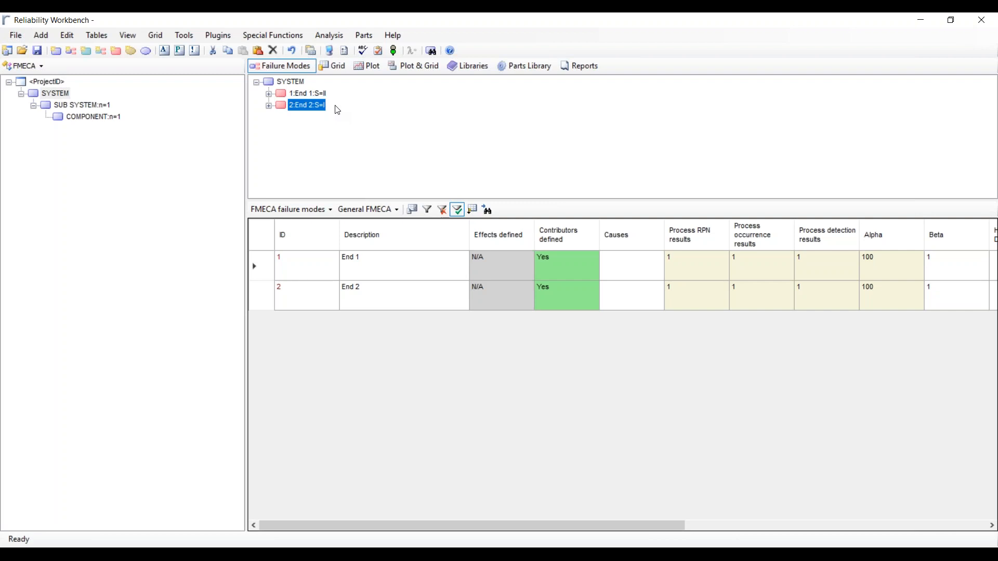
Step: Run the FMECA analysis and review the calculated results on the COMPONENT, SUB SYSTEM and SYSTEM blocks
{"action": "left_click", "coordinate": [394, 52]}
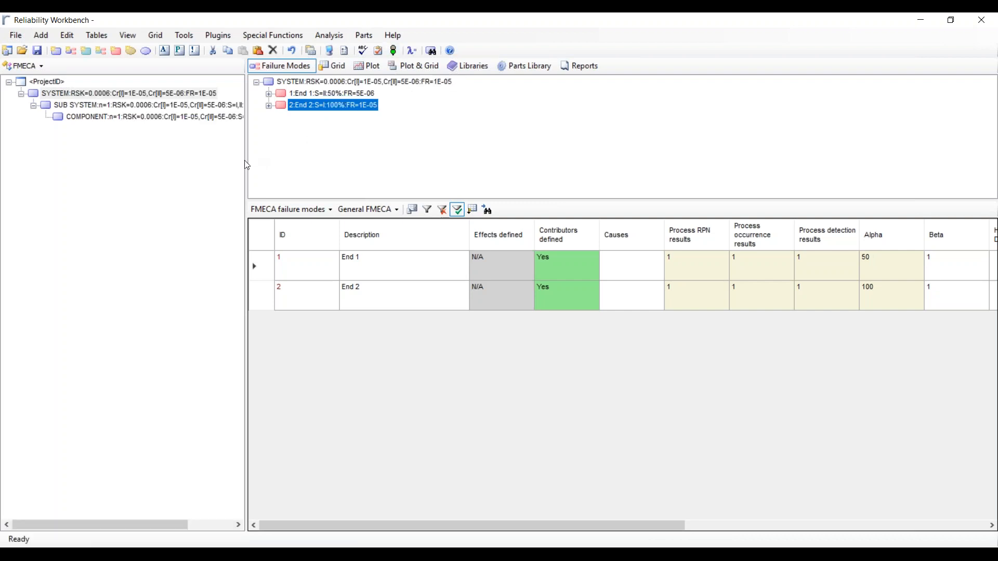
{"action": "left_click_drag", "start_coordinate": [247, 165], "coordinate": [327, 165]}
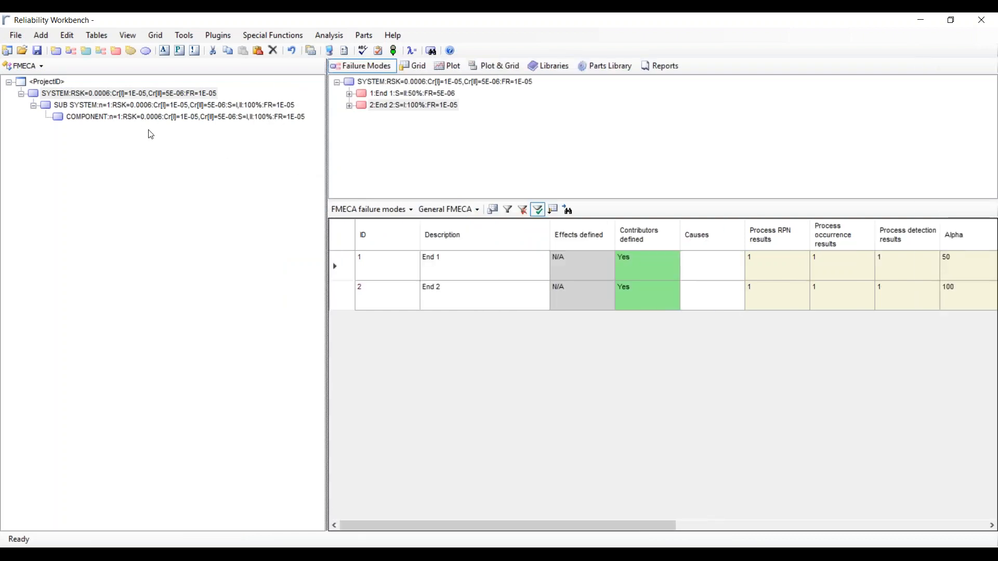
{"action": "left_click", "coordinate": [155, 117]}
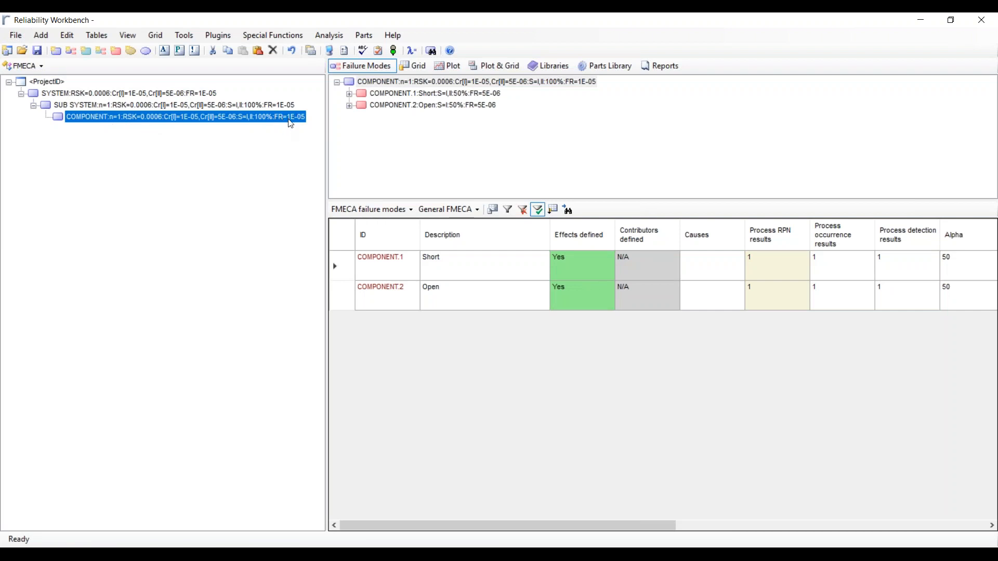
{"action": "left_click", "coordinate": [281, 107]}
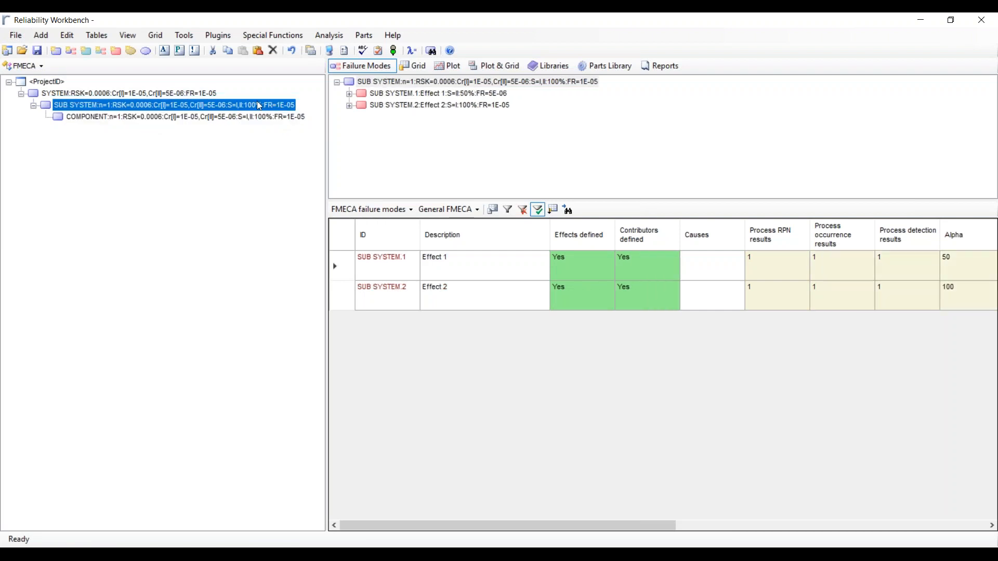
{"action": "left_click", "coordinate": [210, 97]}
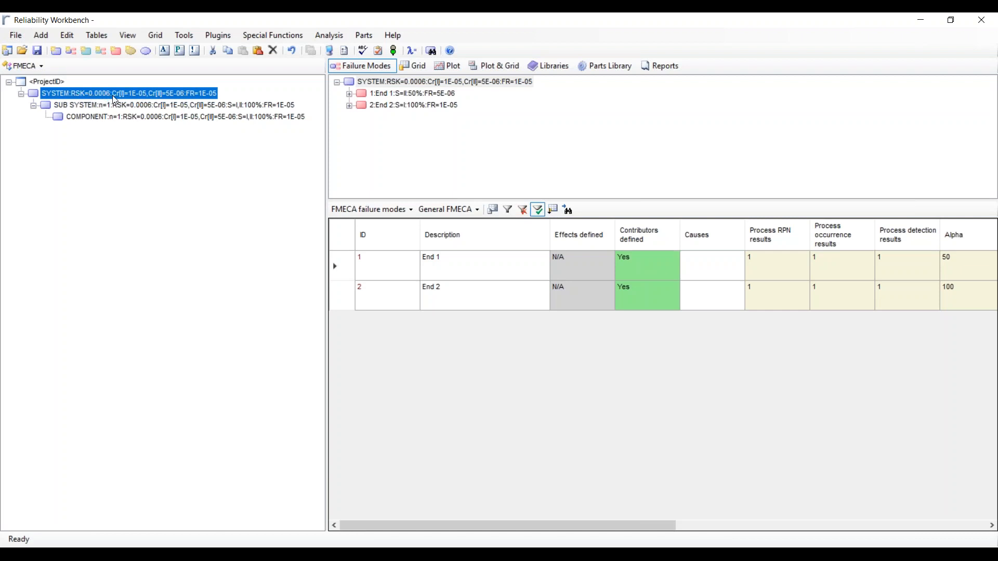
Step: Open the system results summary for SYSTEM and review its general, IEC 61508 and ISO 26262 results
{"action": "left_click", "coordinate": [413, 51]}
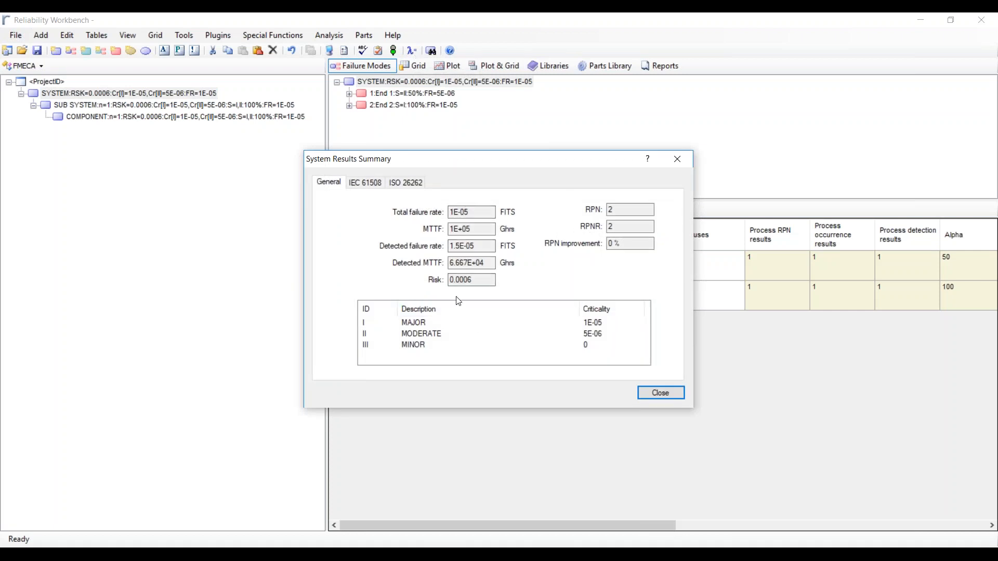
{"action": "left_click", "coordinate": [365, 183]}
{"action": "left_click", "coordinate": [408, 186]}
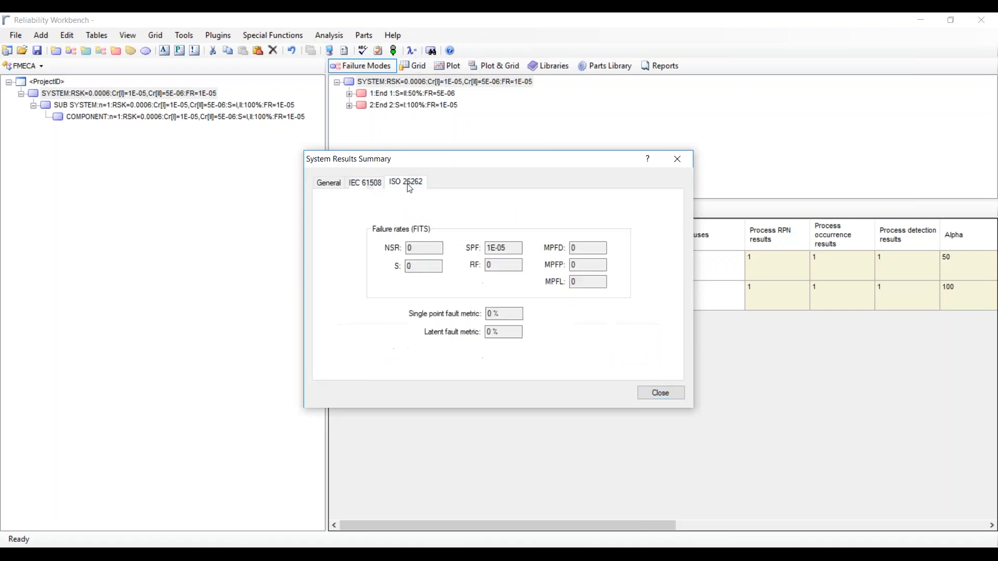
Step: Review the IEC 61508 results of SYSTEM again and close the system results summary
{"action": "left_click", "coordinate": [377, 185]}
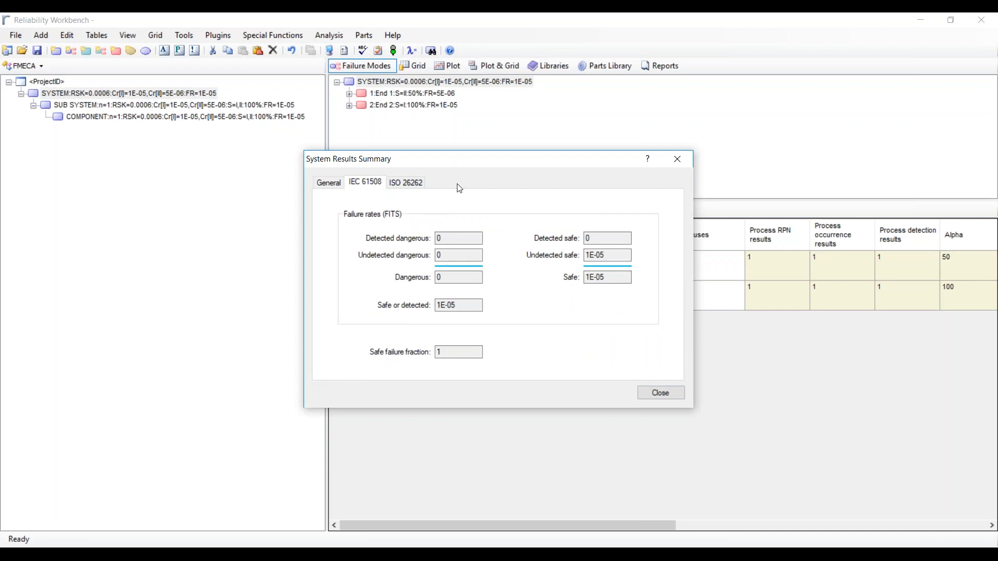
{"action": "left_click", "coordinate": [685, 159]}
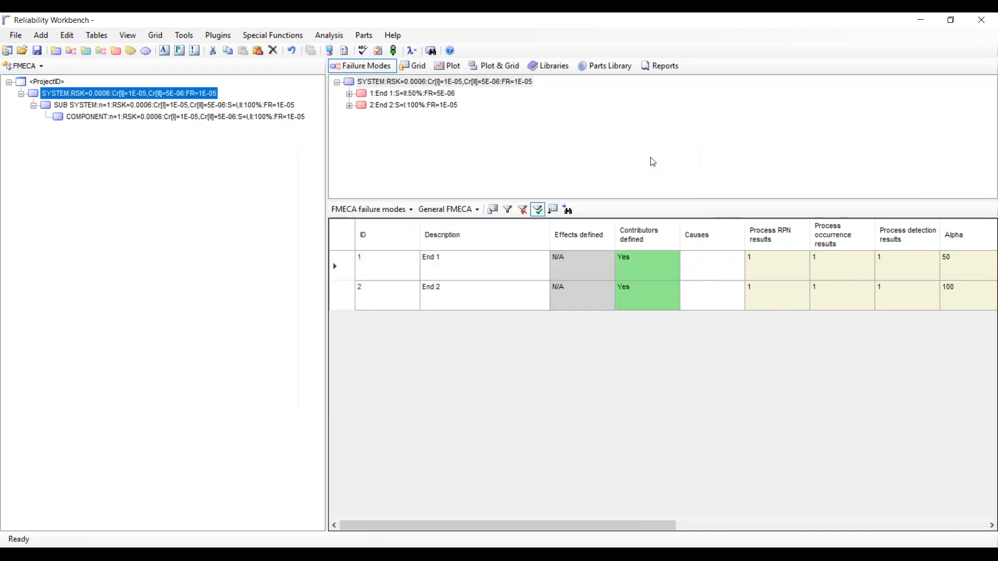
Step: Open the project ISO 26262 report test v2 from the ISO 26262 folder in Documents, discarding the current project's changes
{"action": "left_click", "coordinate": [21, 52]}
{"action": "left_click", "coordinate": [510, 329]}
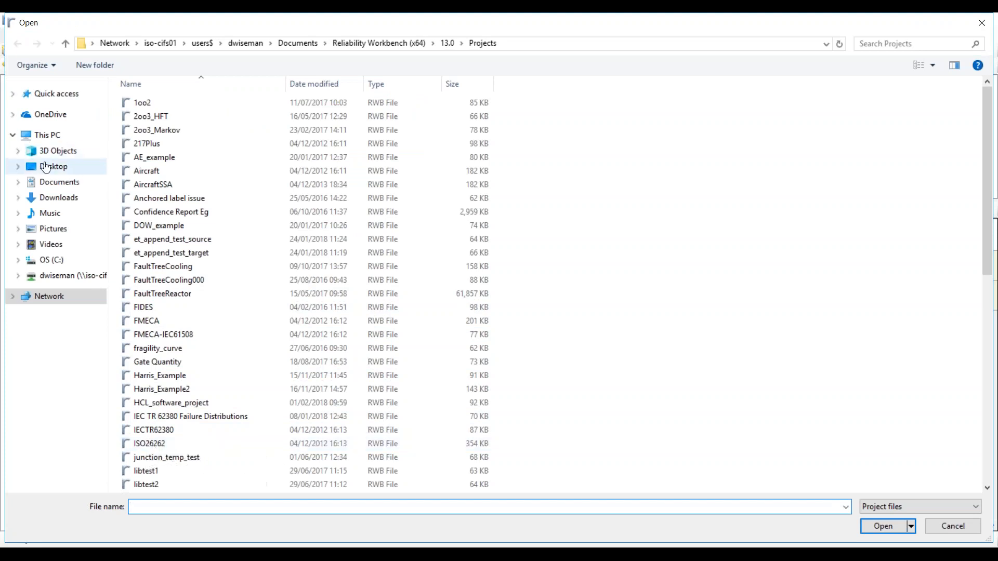
{"action": "left_click", "coordinate": [57, 187]}
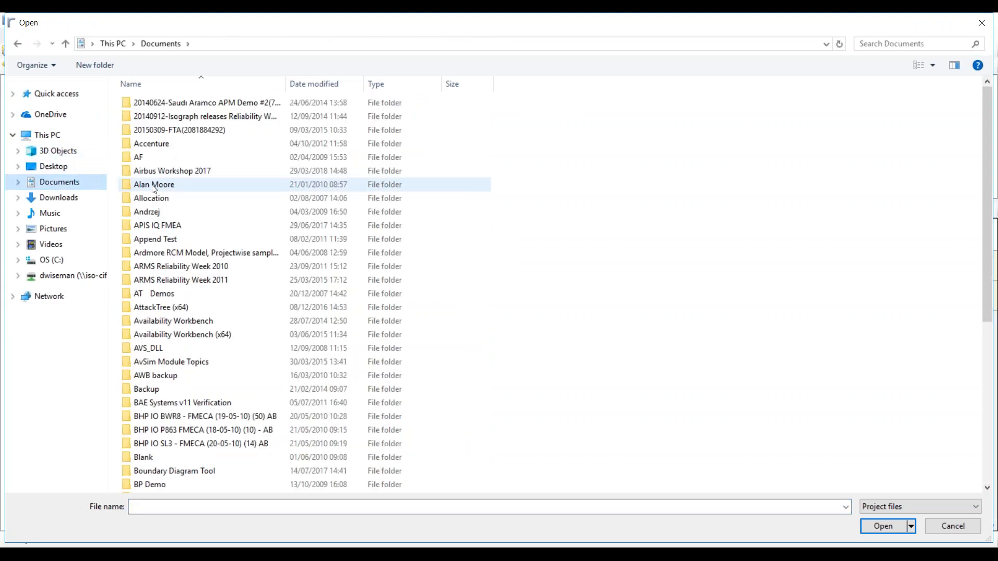
{"action": "scroll", "coordinate": [144, 238], "scroll_direction": "down", "scroll_amount": 5}
{"action": "scroll", "coordinate": [209, 273], "scroll_direction": "down", "scroll_amount": 5}
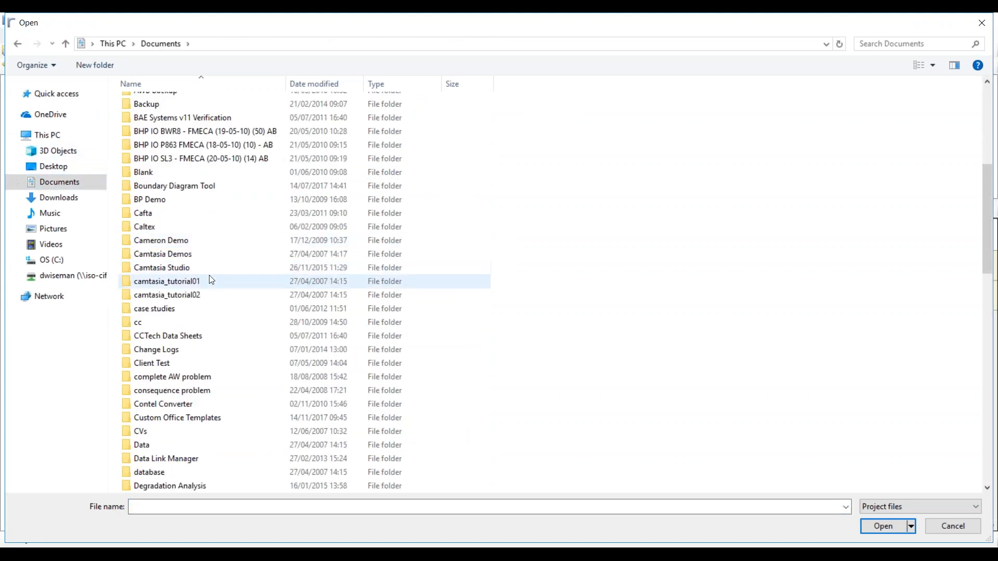
{"action": "scroll", "coordinate": [211, 279], "scroll_direction": "down", "scroll_amount": 15}
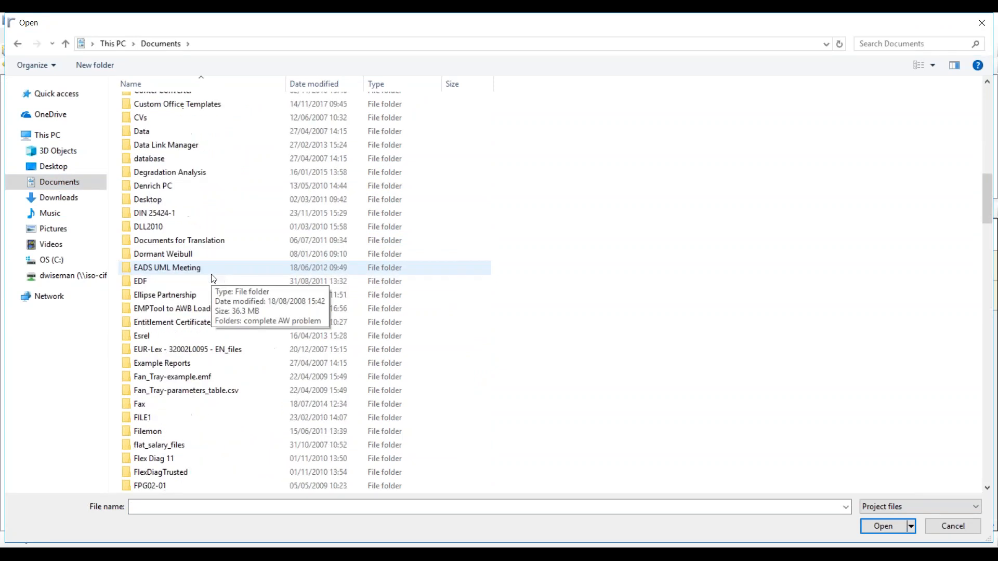
{"action": "scroll", "coordinate": [211, 276], "scroll_direction": "down", "scroll_amount": 4}
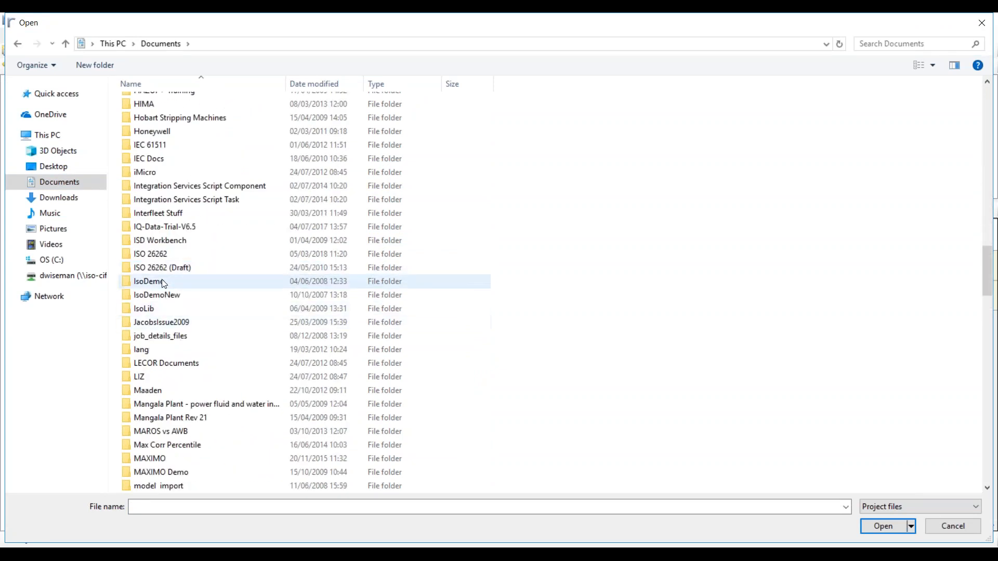
{"action": "double_click", "coordinate": [154, 254]}
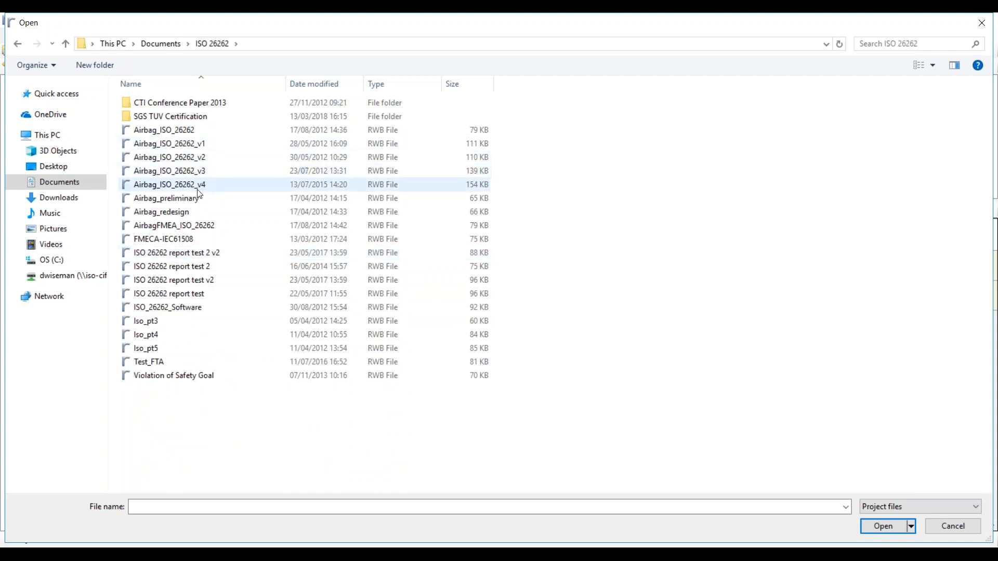
{"action": "left_click", "coordinate": [184, 280]}
{"action": "left_click", "coordinate": [878, 526]}
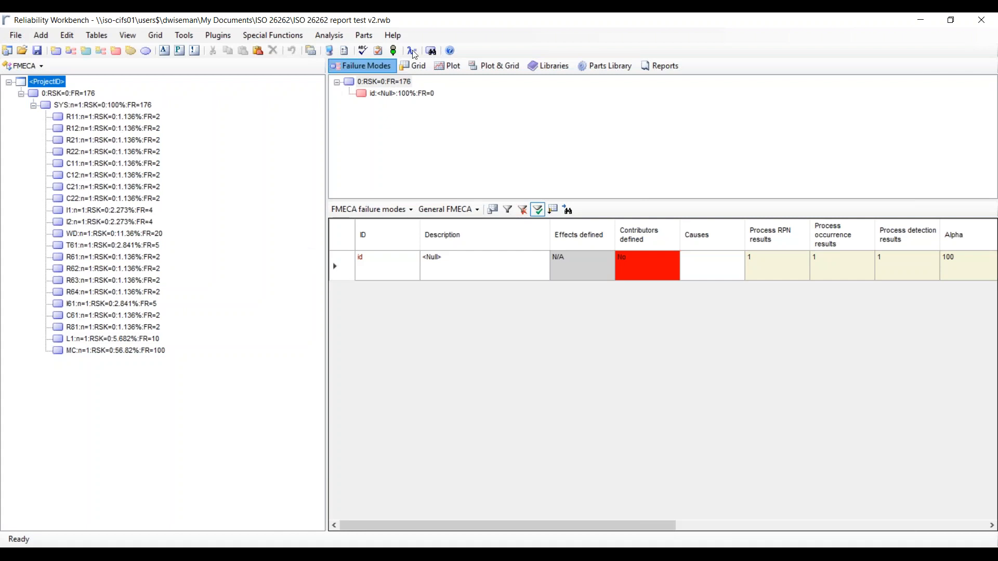
Step: Run the FMECA analysis and review the ISO 26262 failure rates and fault metrics in the system results summary
{"action": "left_click", "coordinate": [394, 50]}
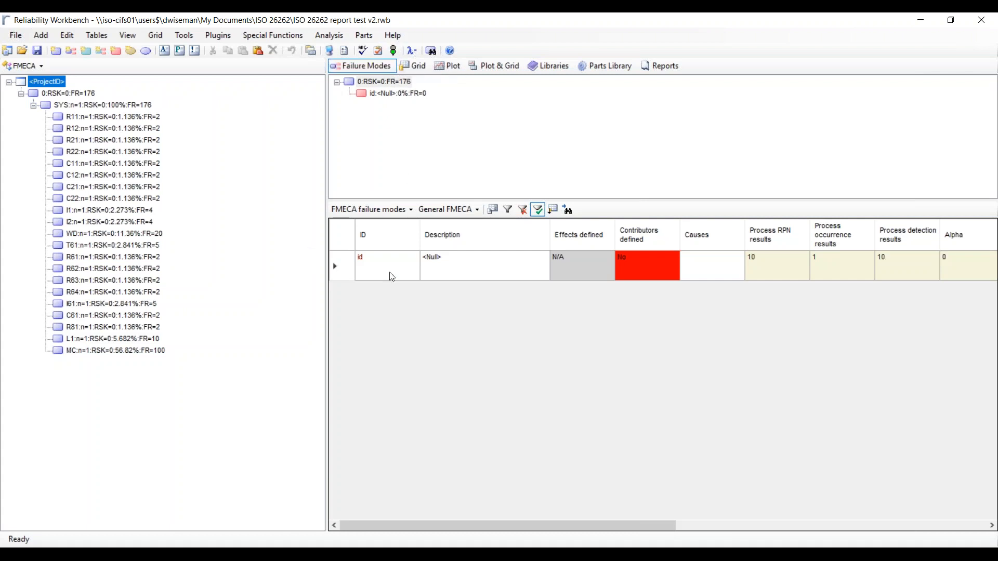
{"action": "left_click", "coordinate": [416, 52]}
{"action": "left_click", "coordinate": [414, 183]}
{"action": "left_click_drag", "start_coordinate": [570, 163], "coordinate": [394, 96]}
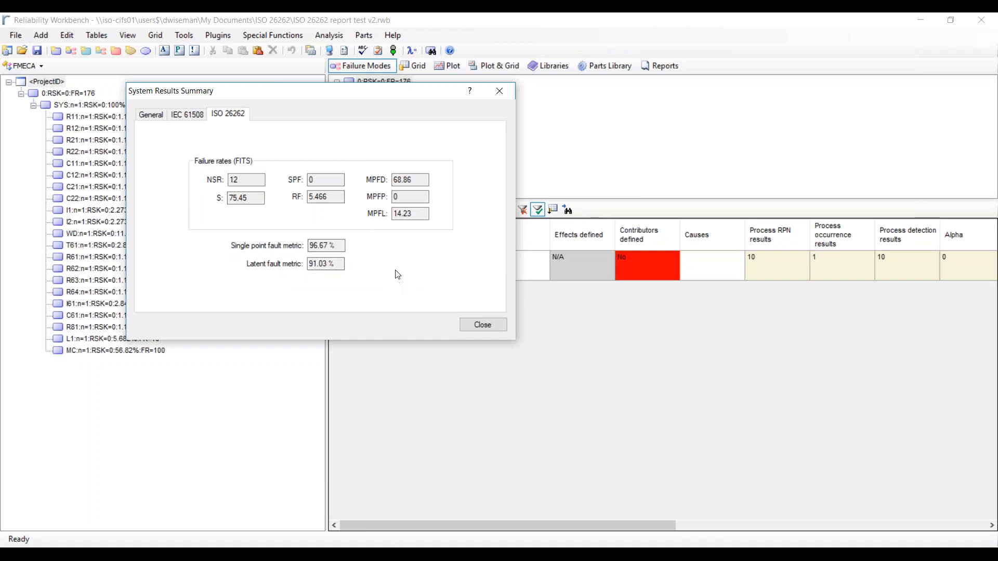
{"action": "left_click", "coordinate": [483, 325]}
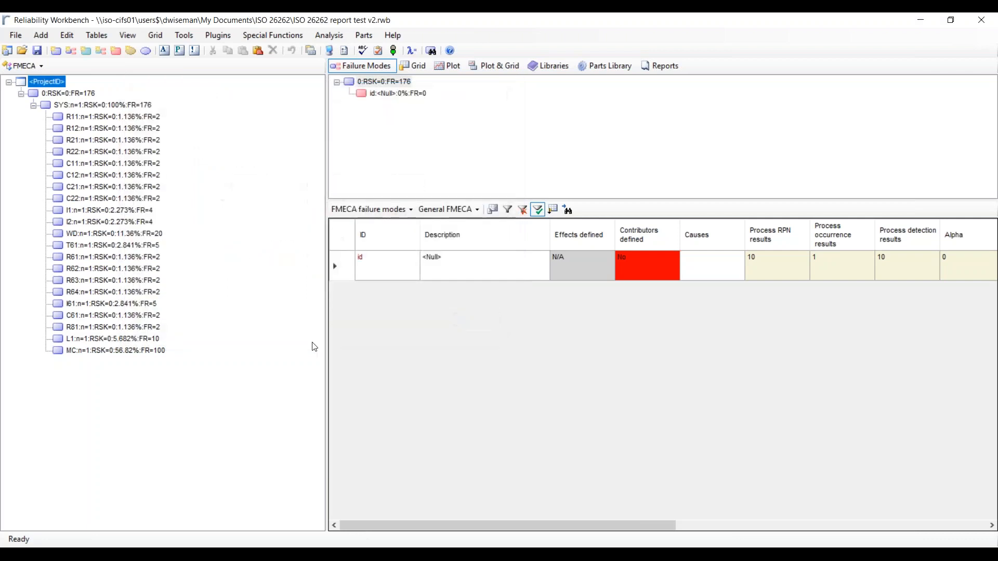
Step: Narrow the project tree and try to open the report ISO 26262_A4_v2.rwb-repx from the ISO 26262 folder in Documents
{"action": "left_click_drag", "start_coordinate": [326, 342], "coordinate": [180, 329]}
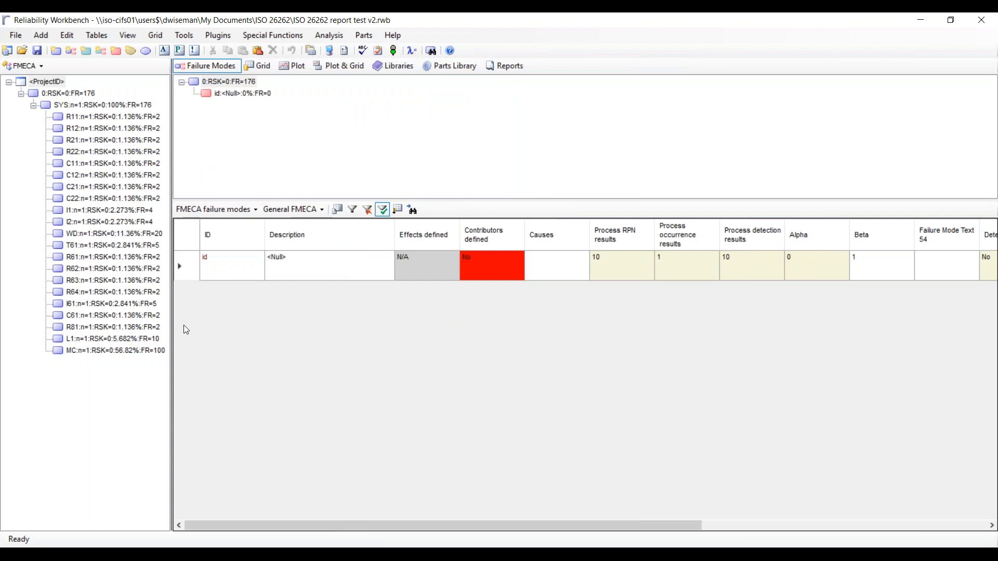
{"action": "left_click", "coordinate": [518, 74]}
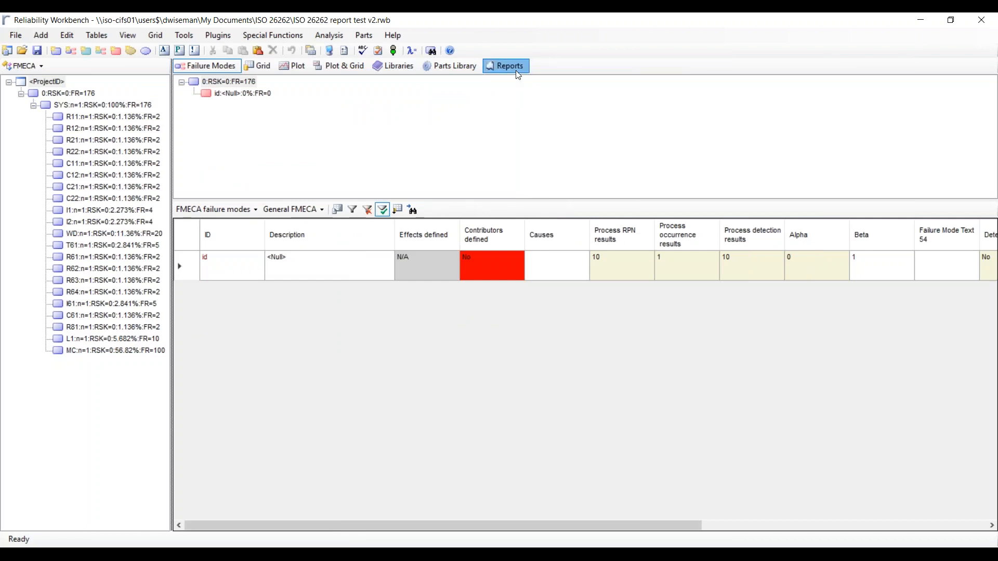
{"action": "left_click", "coordinate": [221, 88]}
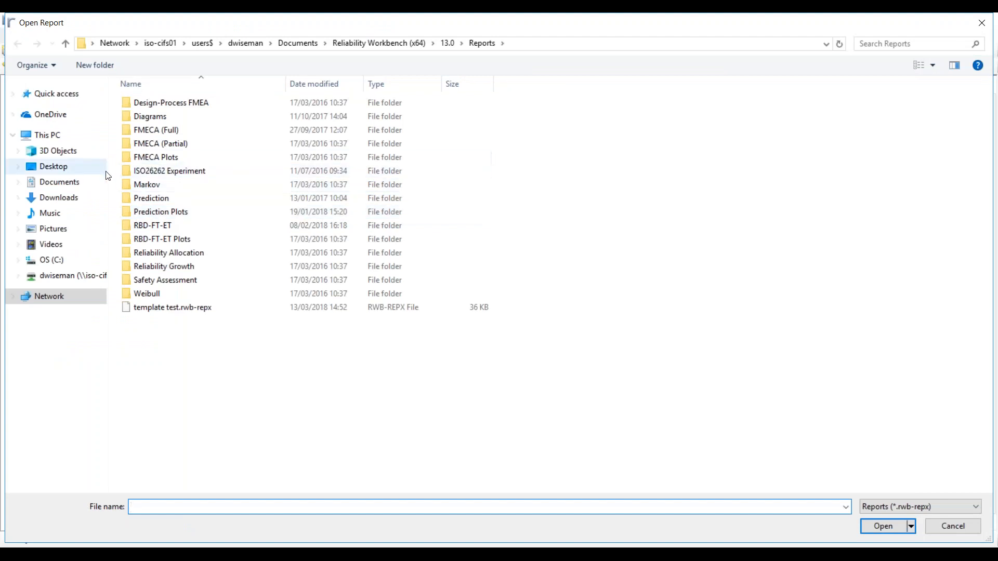
{"action": "left_click", "coordinate": [294, 45]}
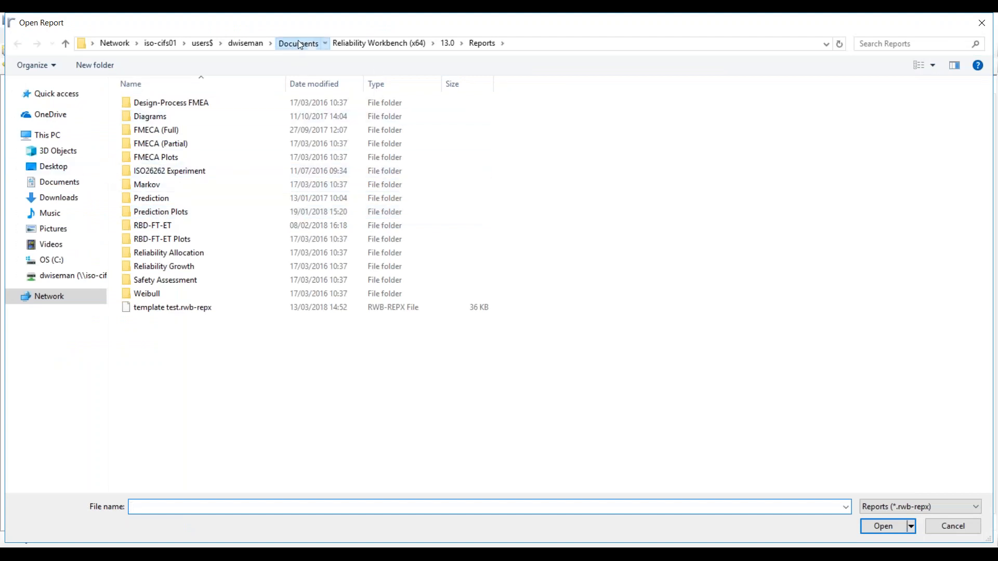
{"action": "scroll", "coordinate": [262, 384], "scroll_direction": "down", "scroll_amount": 12}
{"action": "scroll", "coordinate": [255, 375], "scroll_direction": "down", "scroll_amount": 3}
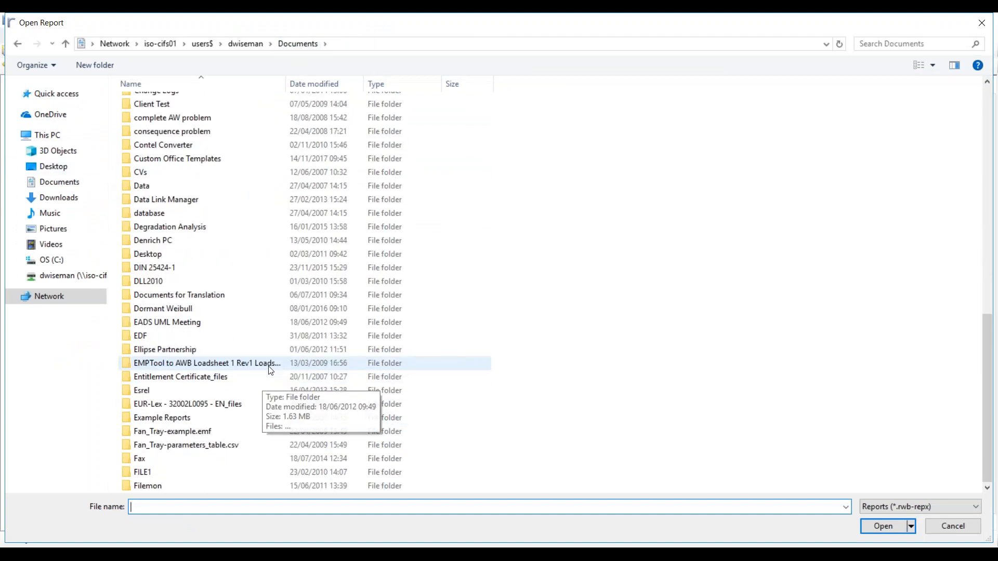
{"action": "left_click", "coordinate": [205, 406]}
{"action": "scroll", "coordinate": [205, 416], "scroll_direction": "down", "scroll_amount": 1}
{"action": "scroll", "coordinate": [204, 411], "scroll_direction": "down", "scroll_amount": 20}
{"action": "left_click", "coordinate": [204, 409]}
{"action": "scroll", "coordinate": [204, 410], "scroll_direction": "down", "scroll_amount": 9}
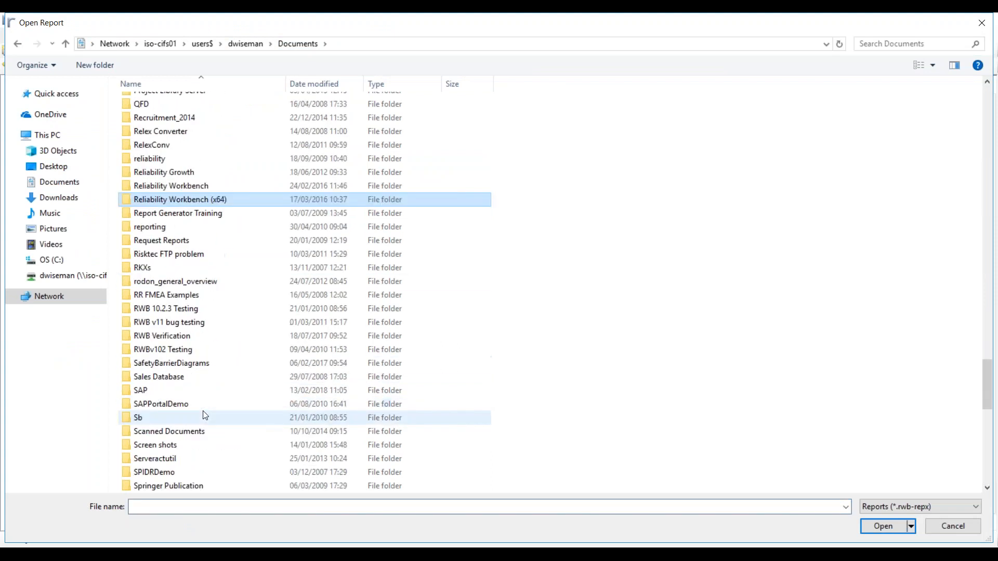
{"action": "scroll", "coordinate": [204, 408], "scroll_direction": "up", "scroll_amount": 12}
{"action": "scroll", "coordinate": [203, 412], "scroll_direction": "up", "scroll_amount": 14}
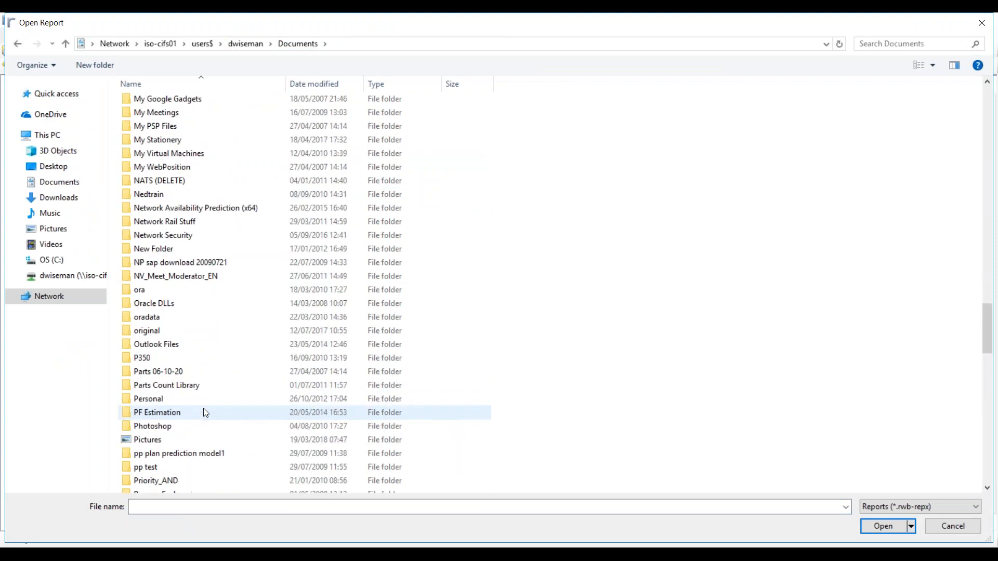
{"action": "double_click", "coordinate": [151, 222]}
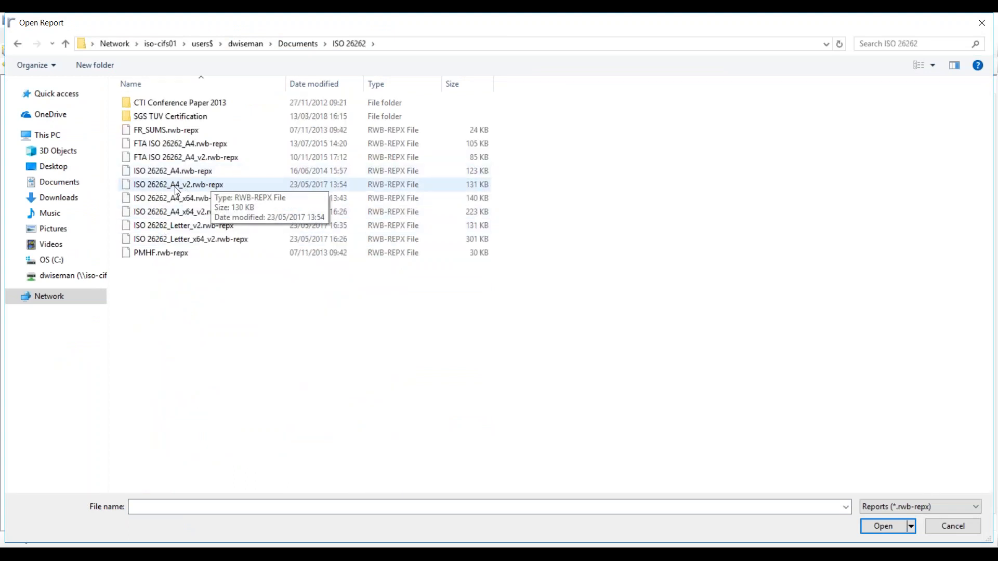
{"action": "double_click", "coordinate": [176, 187]}
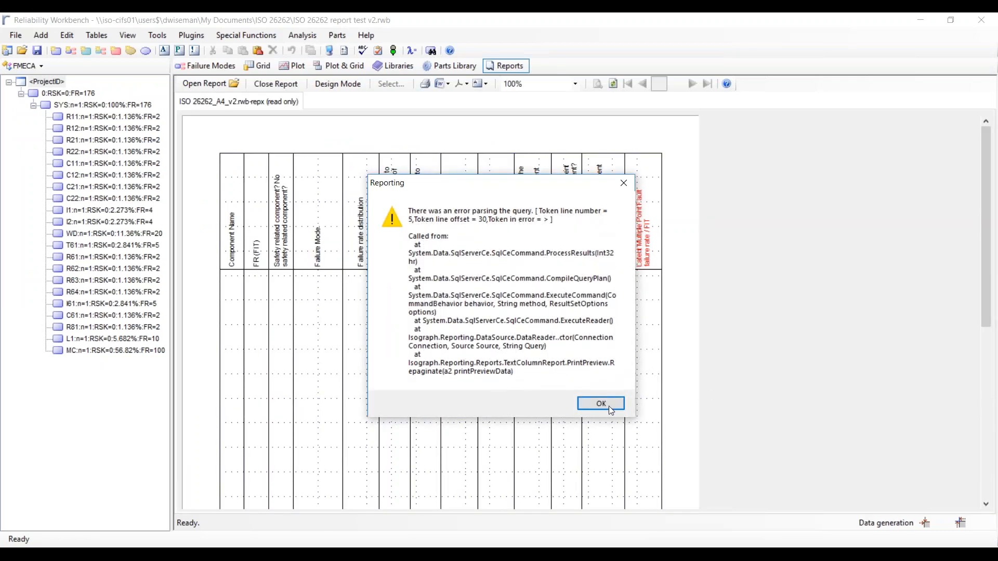
{"action": "left_click", "coordinate": [601, 404]}
Step: Open the report ISO 26262_A4_x64_v2.rwb-repx and review its component failure modes, totals and fault metrics
{"action": "left_click", "coordinate": [236, 82]}
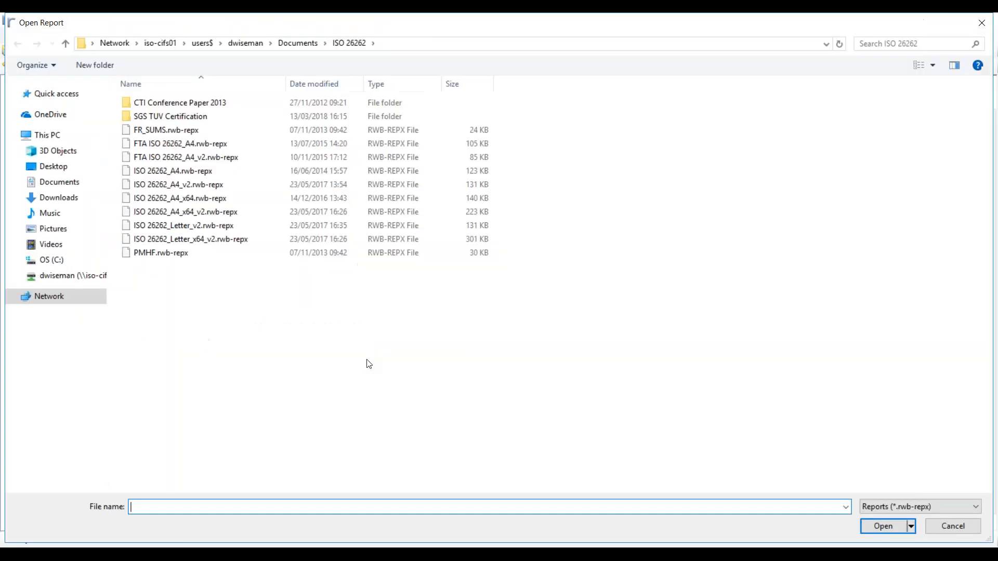
{"action": "left_click", "coordinate": [173, 201]}
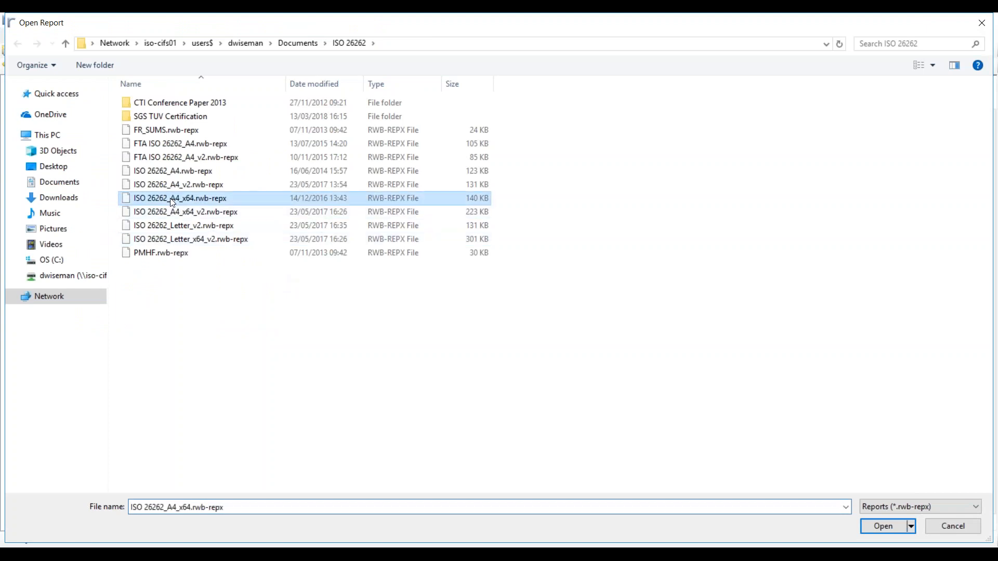
{"action": "double_click", "coordinate": [198, 212]}
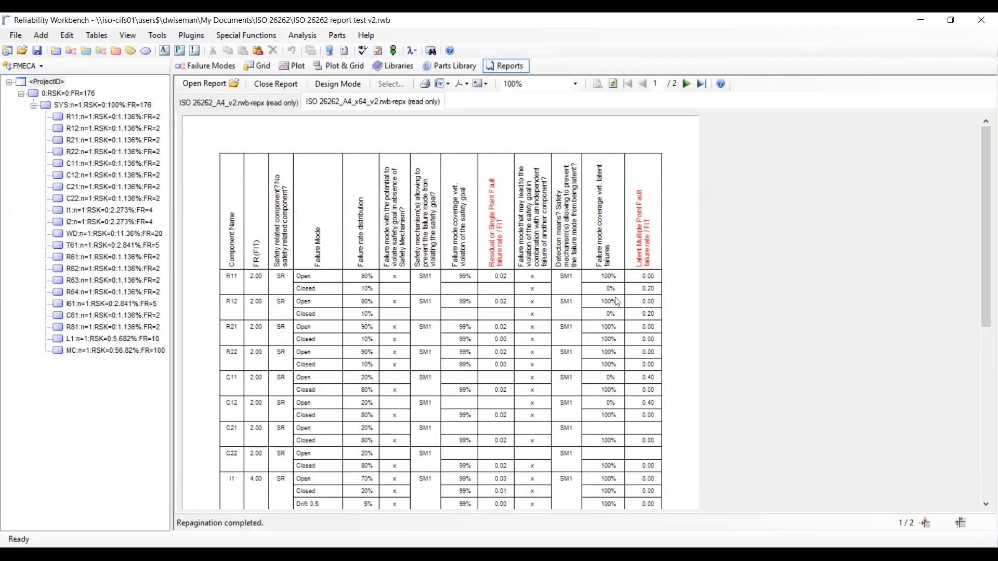
{"action": "scroll", "coordinate": [617, 301], "scroll_direction": "down", "scroll_amount": 6}
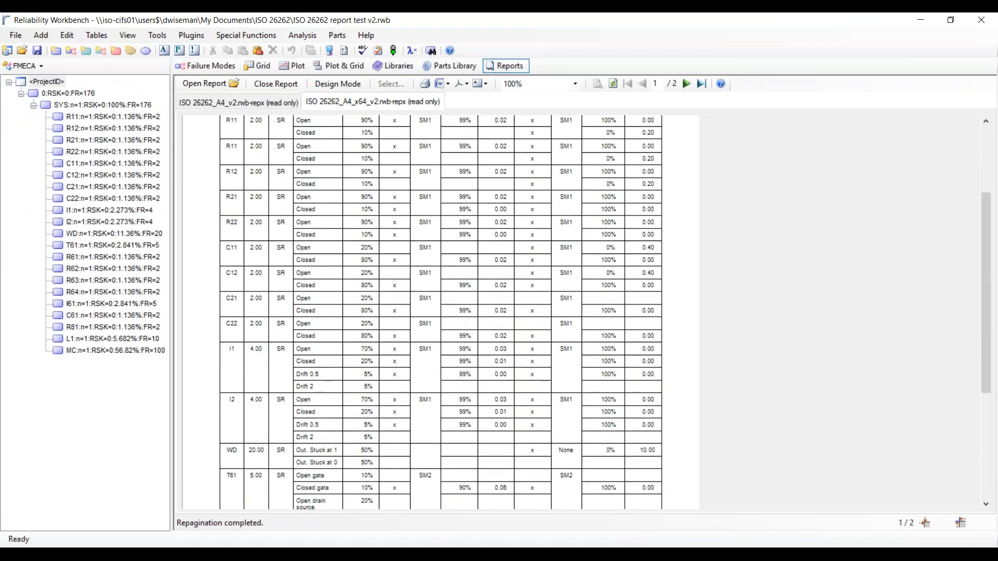
{"action": "scroll", "coordinate": [601, 481], "scroll_direction": "down", "scroll_amount": 5}
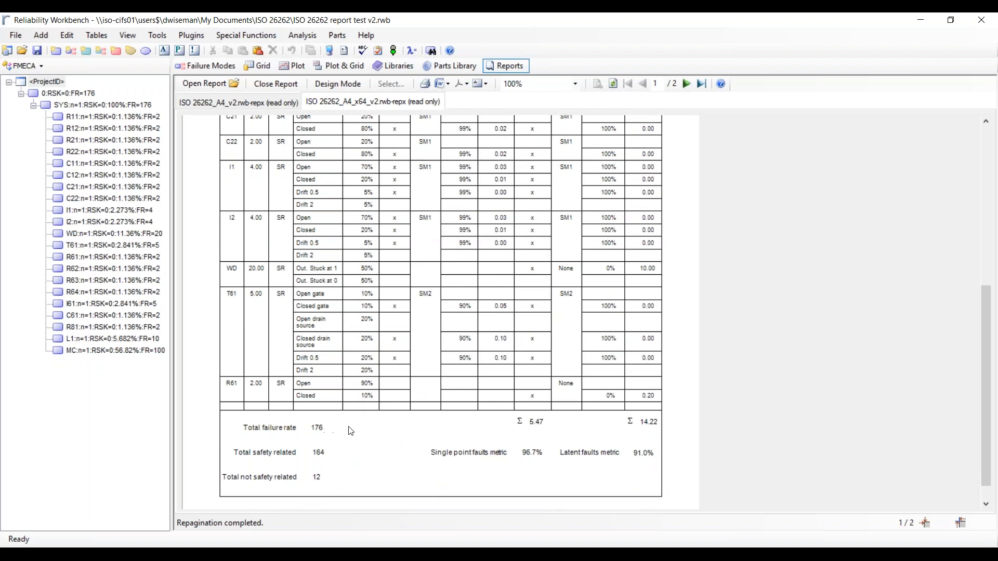
{"action": "scroll", "coordinate": [350, 431], "scroll_direction": "up", "scroll_amount": 10}
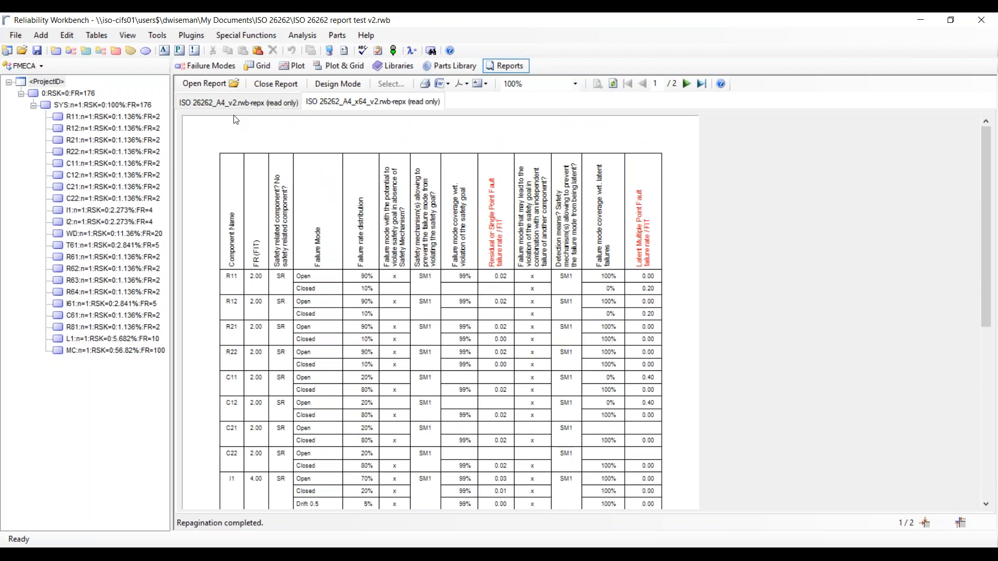
Step: Close the open reports and start a new project without saving the changes to the current one
{"action": "left_click", "coordinate": [261, 81]}
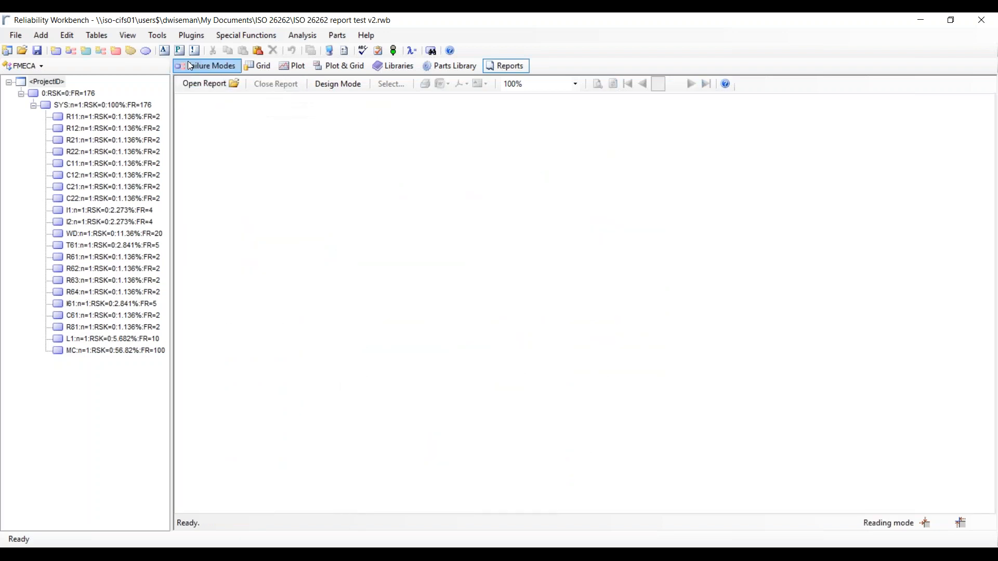
{"action": "left_click", "coordinate": [8, 51]}
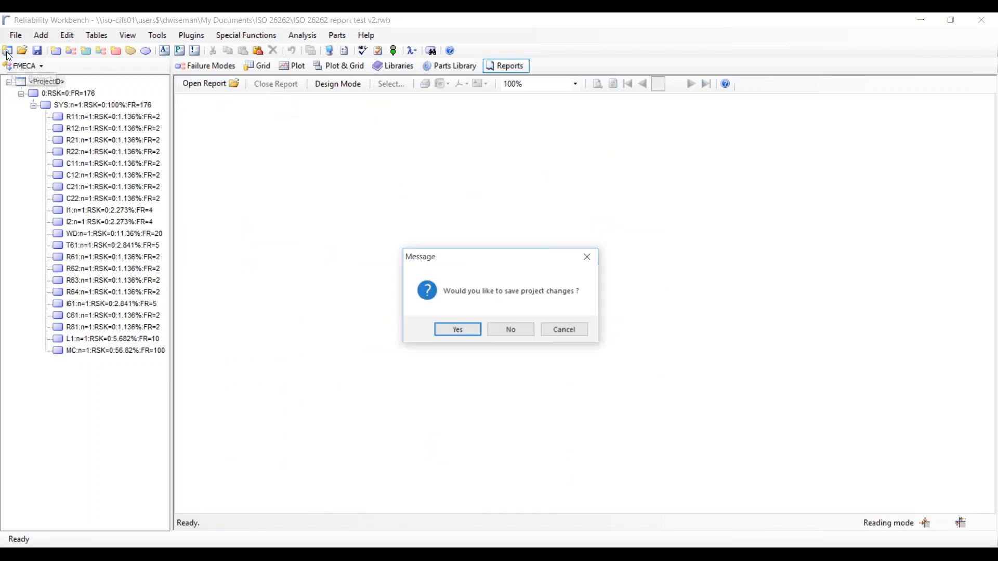
{"action": "left_click", "coordinate": [516, 330]}
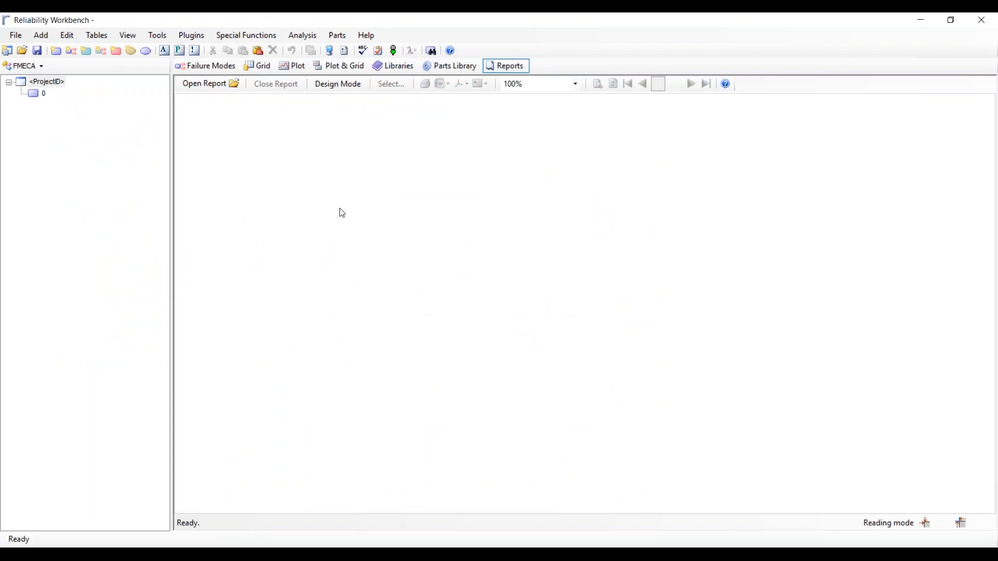
Step: Open the project Prediction.rwb from Documents > Reliability Workbench (x64) > 13.0 > Projects
{"action": "left_click", "coordinate": [22, 51]}
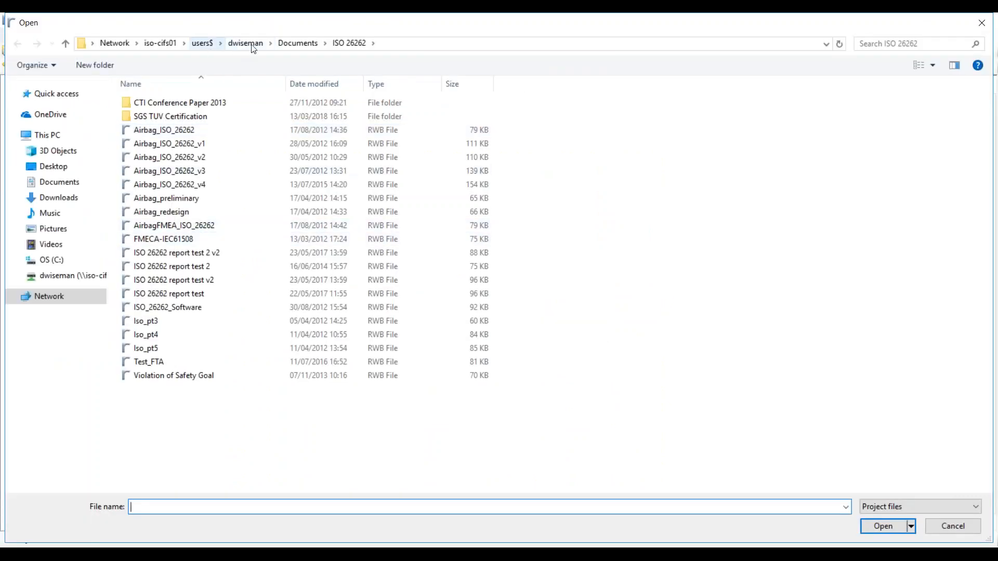
{"action": "left_click", "coordinate": [298, 43]}
{"action": "scroll", "coordinate": [227, 331], "scroll_direction": "down", "scroll_amount": 6}
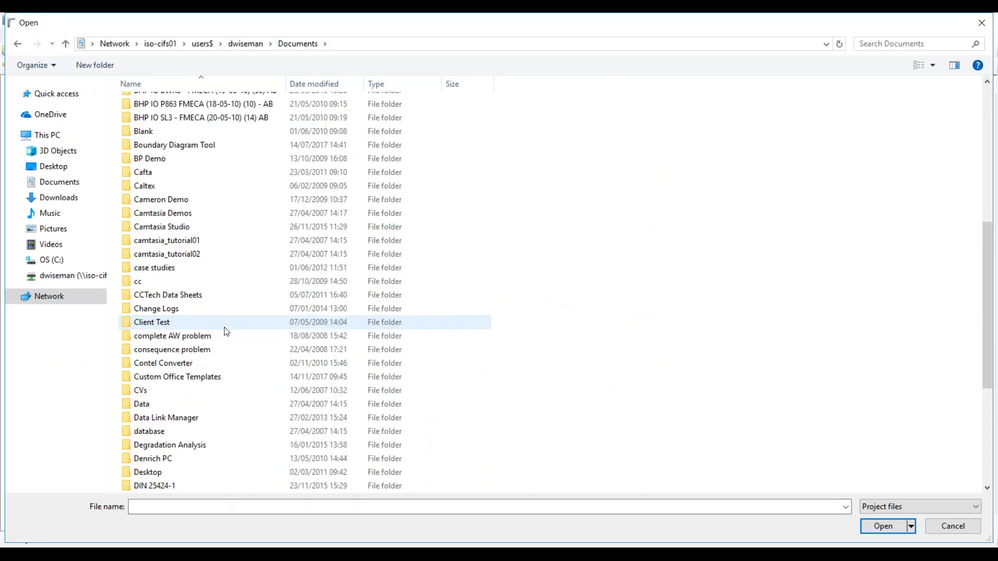
{"action": "scroll", "coordinate": [227, 331], "scroll_direction": "down", "scroll_amount": 5}
{"action": "scroll", "coordinate": [227, 331], "scroll_direction": "down", "scroll_amount": 20}
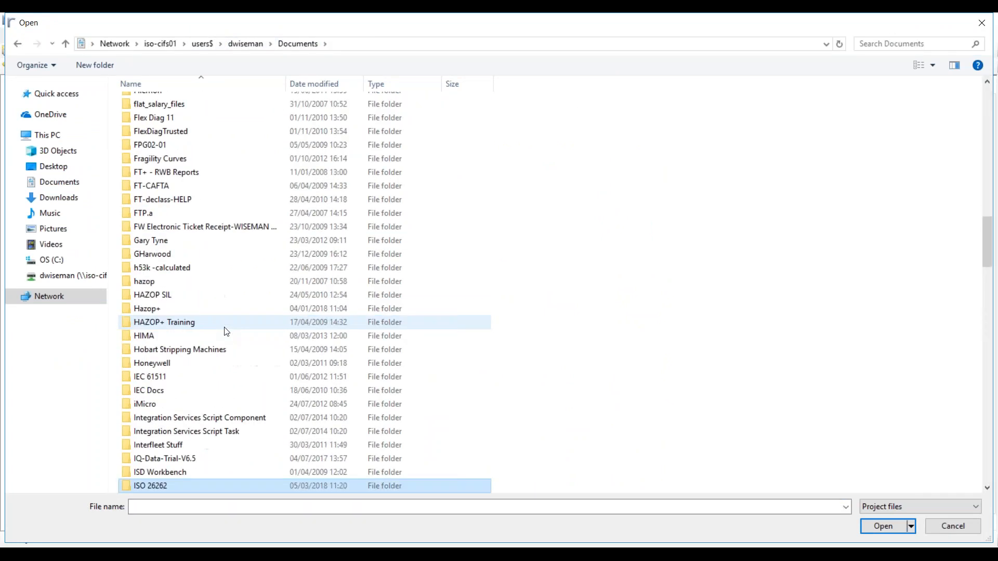
{"action": "scroll", "coordinate": [237, 343], "scroll_direction": "down", "scroll_amount": 2}
{"action": "double_click", "coordinate": [234, 336]}
{"action": "left_click", "coordinate": [163, 134]}
{"action": "double_click", "coordinate": [163, 134]}
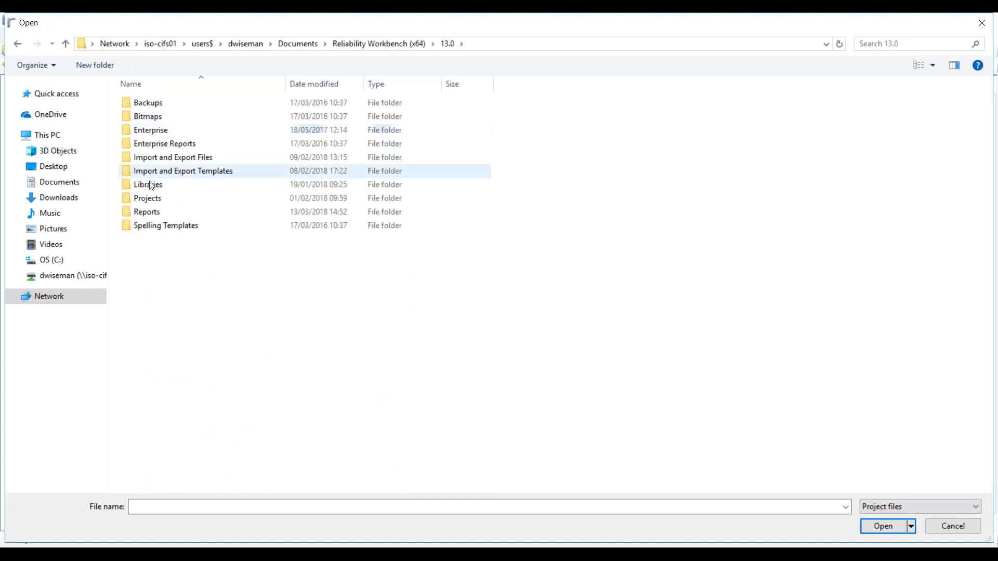
{"action": "double_click", "coordinate": [151, 199]}
{"action": "left_click", "coordinate": [203, 350]}
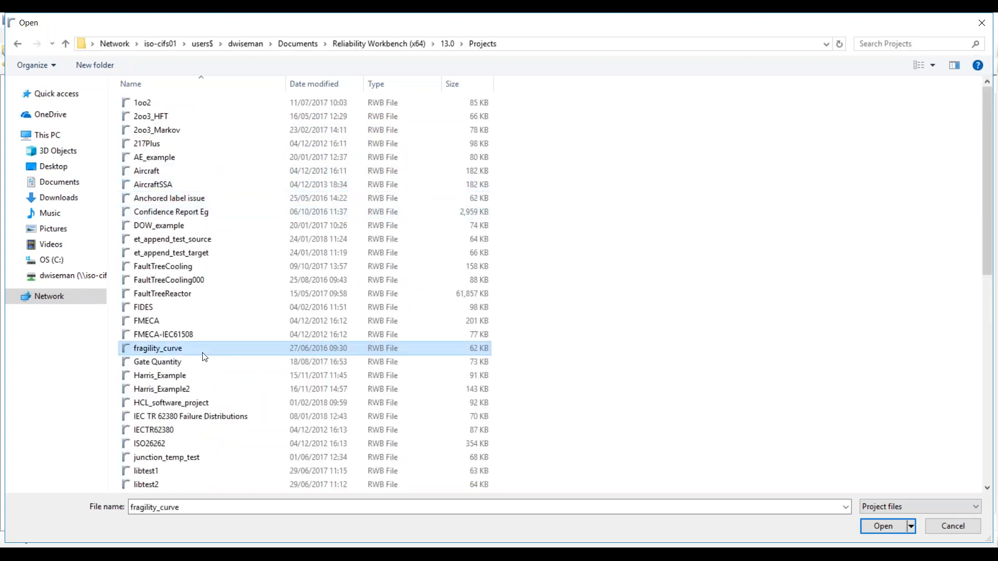
{"action": "scroll", "coordinate": [198, 398], "scroll_direction": "down", "scroll_amount": 4}
{"action": "scroll", "coordinate": [198, 399], "scroll_direction": "down", "scroll_amount": 1}
{"action": "double_click", "coordinate": [188, 405]}
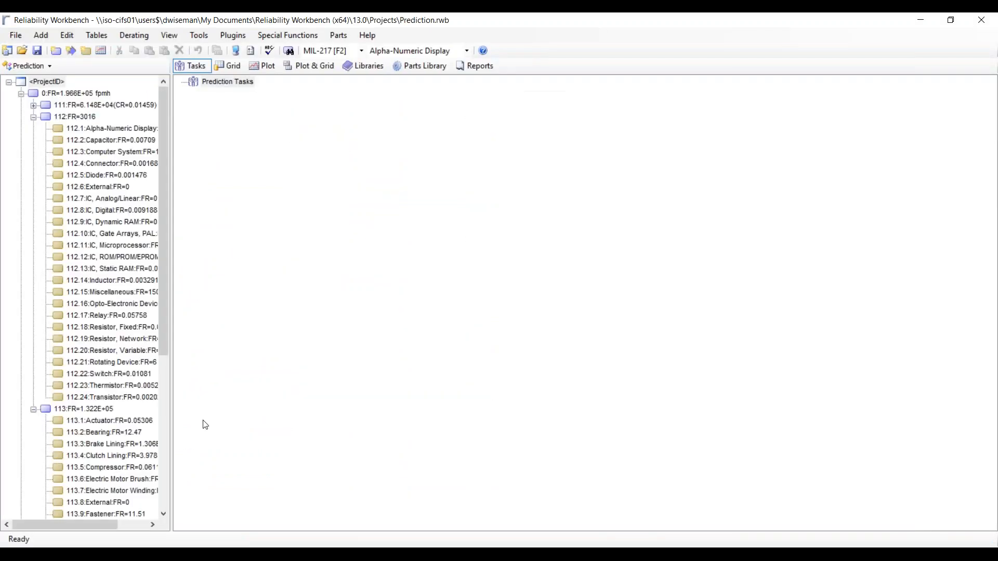
Step: Expand block 111 in the prediction hierarchy and look through the available conversions to other modules
{"action": "left_click", "coordinate": [32, 105]}
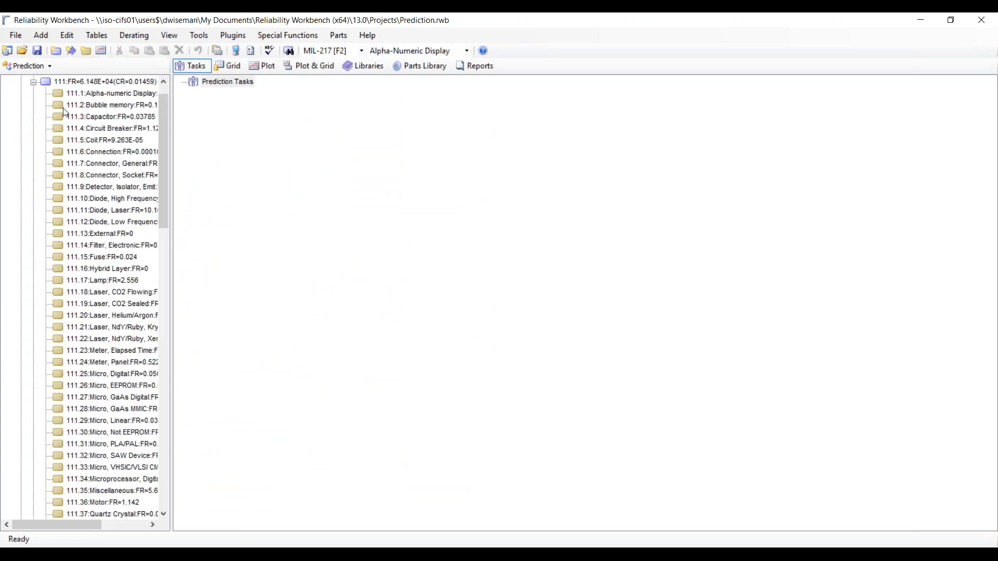
{"action": "left_click", "coordinate": [292, 37]}
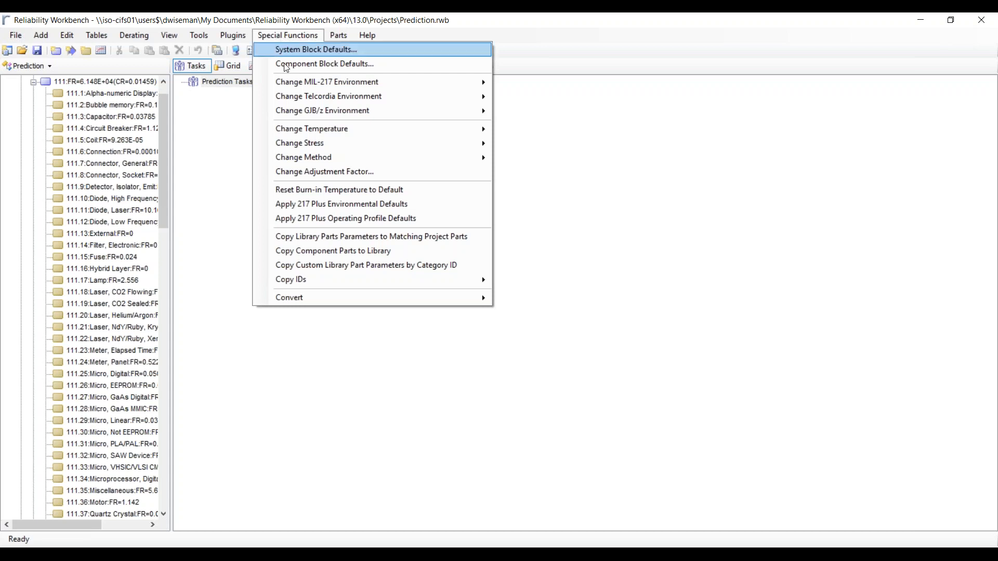
{"action": "mouse_move", "coordinate": [324, 303]}
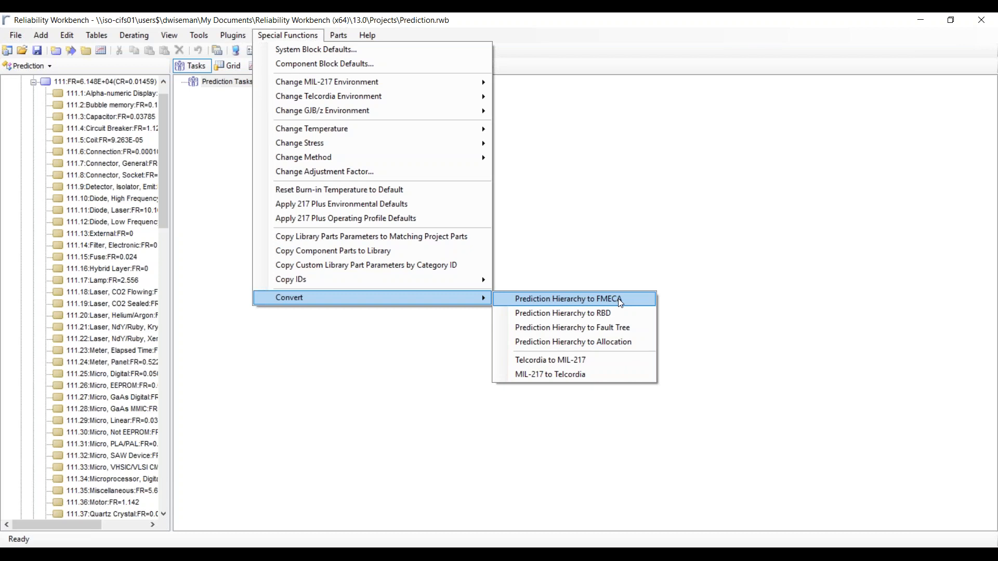
{"action": "left_click", "coordinate": [608, 230]}
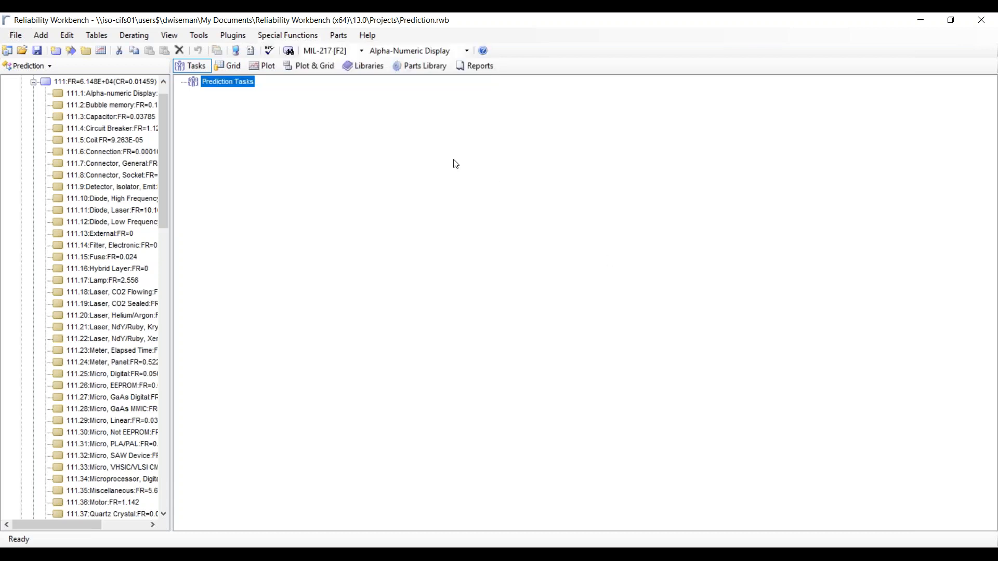
Step: Enable assigning a data link on inter-module copy within the project in the project's data link options
{"action": "left_click", "coordinate": [252, 52]}
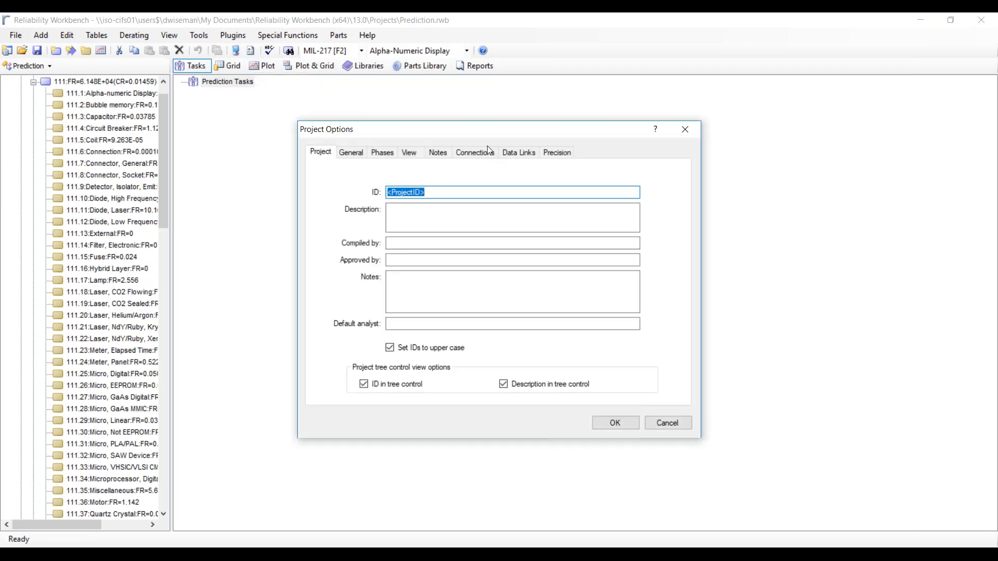
{"action": "left_click", "coordinate": [518, 154]}
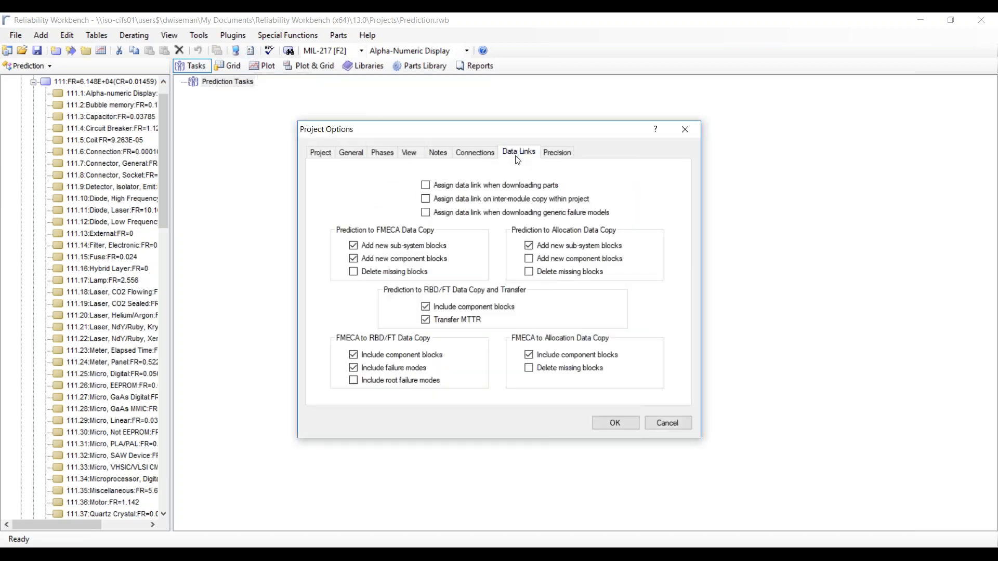
{"action": "left_click", "coordinate": [427, 201]}
{"action": "left_click", "coordinate": [619, 422]}
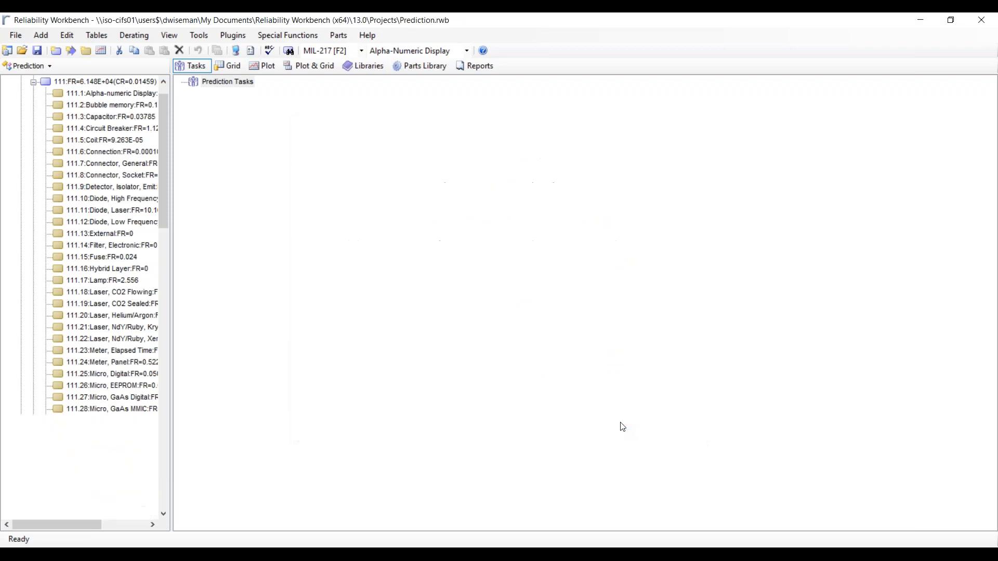
Step: Convert the prediction hierarchy to FMECA
{"action": "left_click", "coordinate": [275, 37]}
{"action": "mouse_move", "coordinate": [329, 300]}
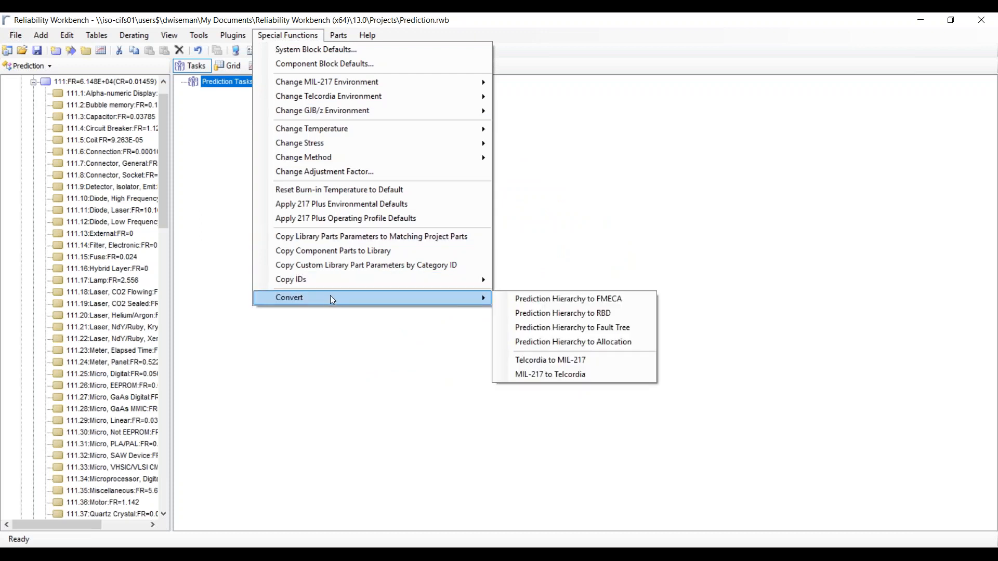
{"action": "left_click", "coordinate": [585, 299]}
{"action": "left_click", "coordinate": [543, 330]}
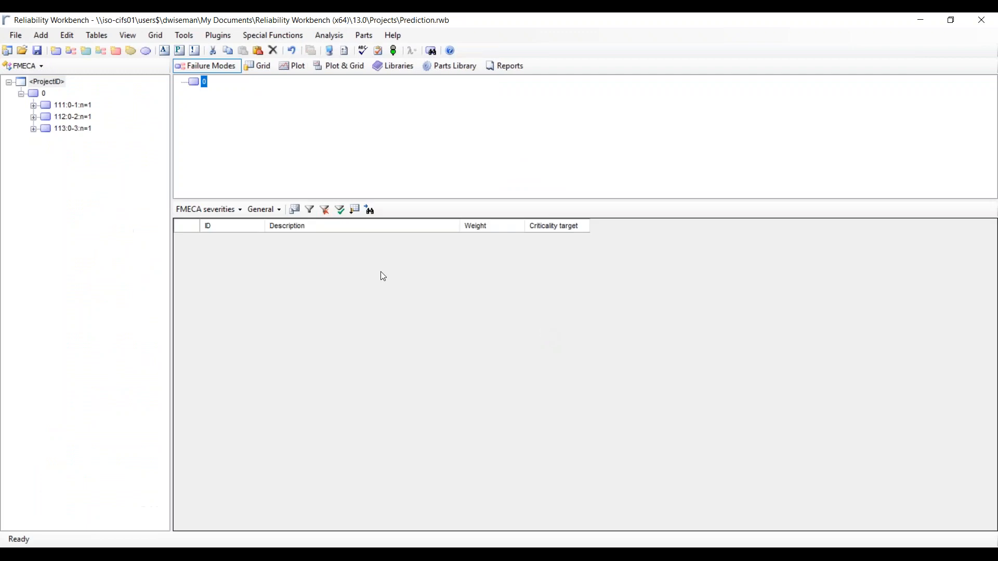
Step: Expand block 111 in the FMECA hierarchy and examine capacitor block 111.3's failure modes, linked failure rate and properties
{"action": "double_click", "coordinate": [72, 105]}
{"action": "left_click", "coordinate": [110, 117]}
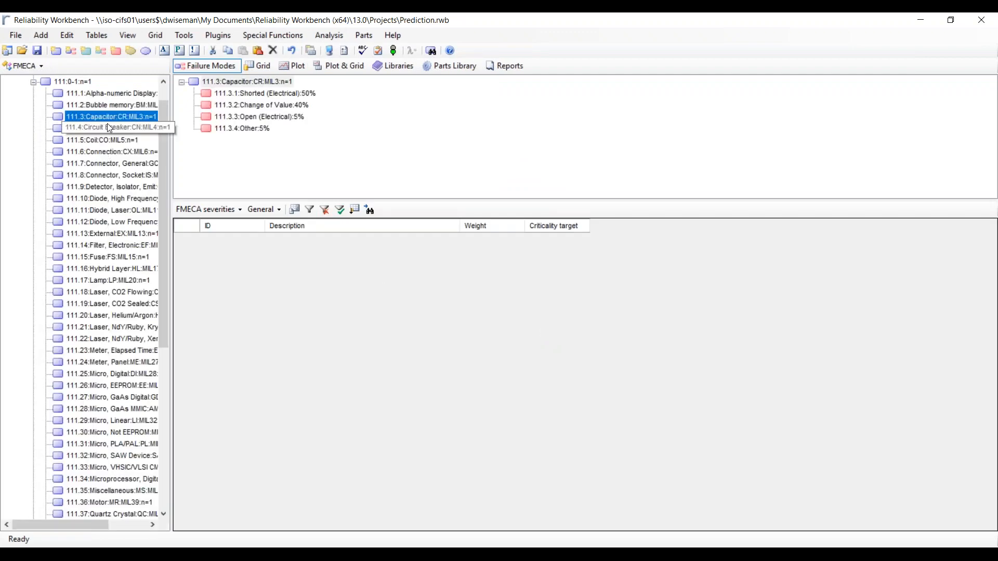
{"action": "double_click", "coordinate": [105, 119]}
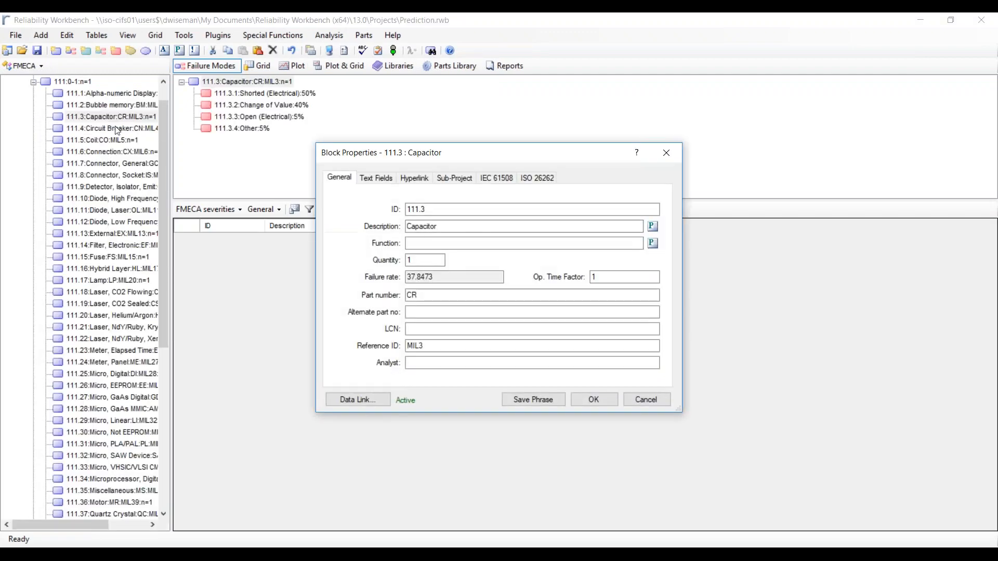
{"action": "left_click", "coordinate": [376, 178]}
{"action": "left_click", "coordinate": [343, 178]}
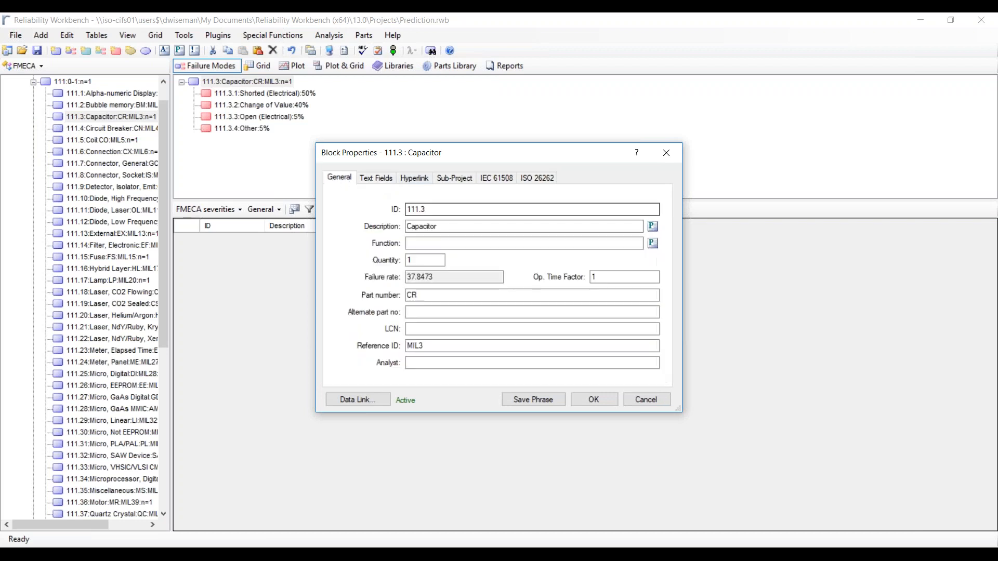
{"action": "double_click", "coordinate": [420, 277]}
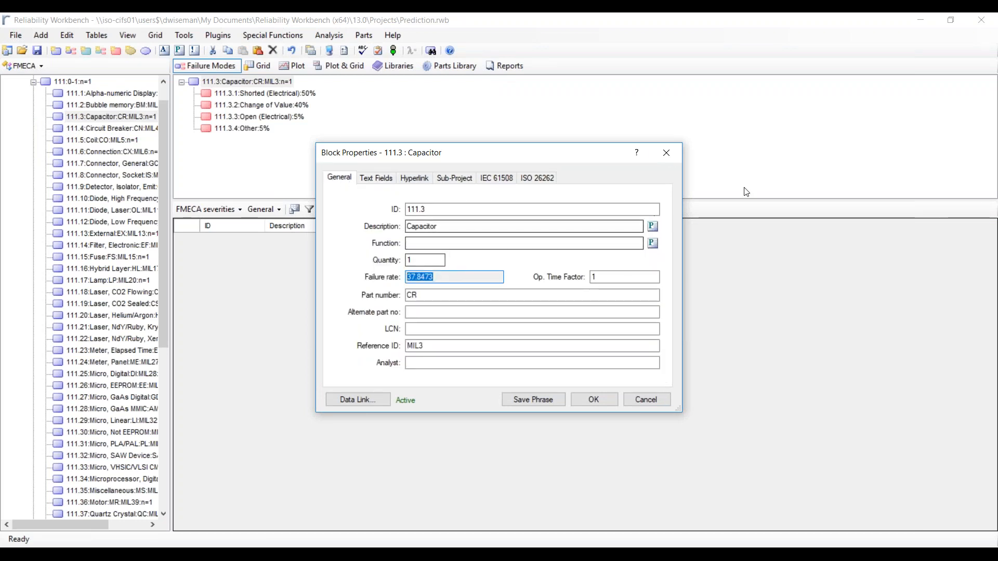
{"action": "left_click", "coordinate": [666, 152]}
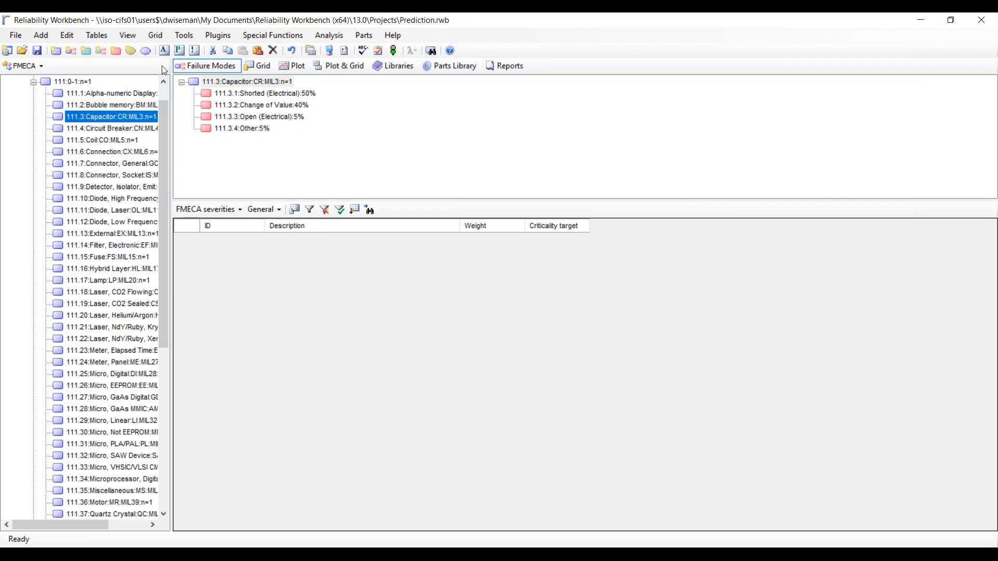
Step: Examine the failure mode, description and part number fields of a new apportionment entry, and close it without adding it
{"action": "left_click", "coordinate": [164, 51]}
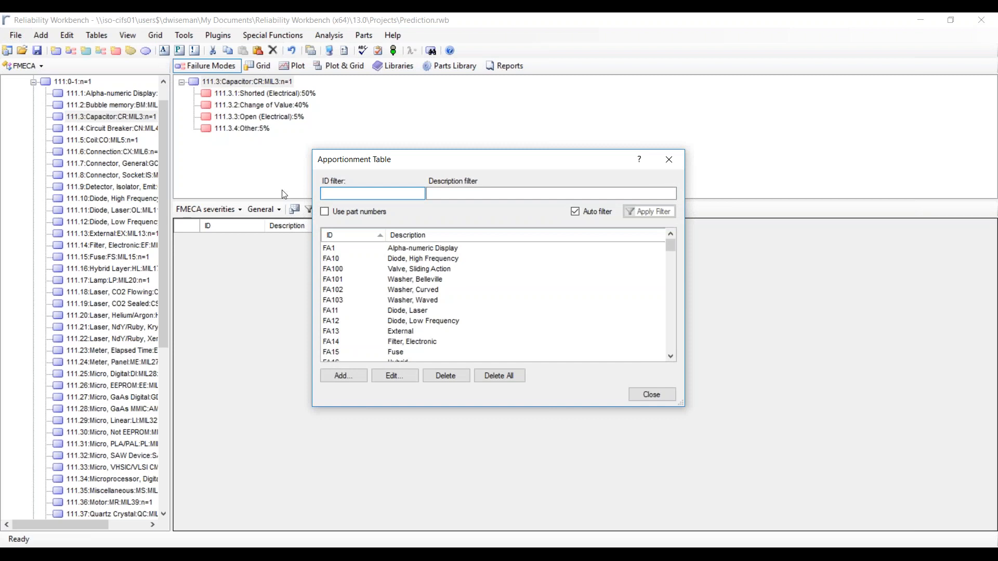
{"action": "left_click", "coordinate": [343, 376]}
{"action": "left_click_drag", "start_coordinate": [439, 162], "coordinate": [170, 100]}
{"action": "left_click", "coordinate": [130, 130]}
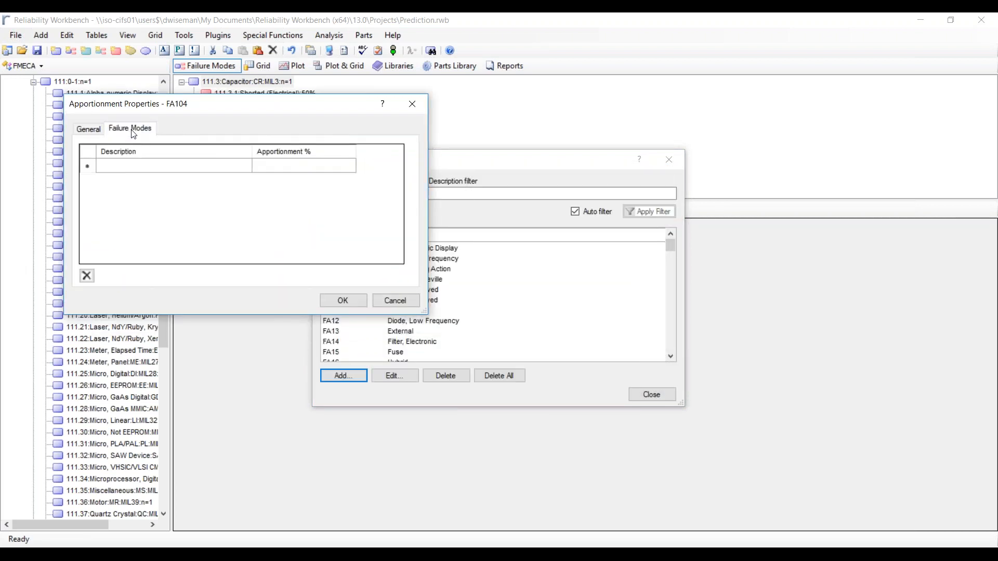
{"action": "left_click", "coordinate": [89, 129]}
{"action": "left_click_drag", "start_coordinate": [168, 111], "coordinate": [388, 101]}
{"action": "left_click", "coordinate": [351, 231]}
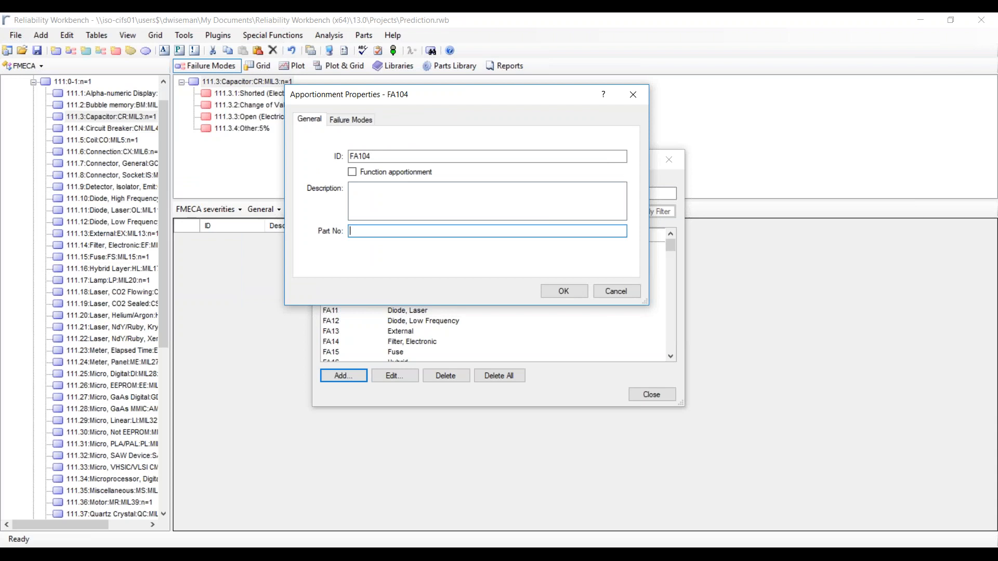
{"action": "left_click", "coordinate": [633, 95]}
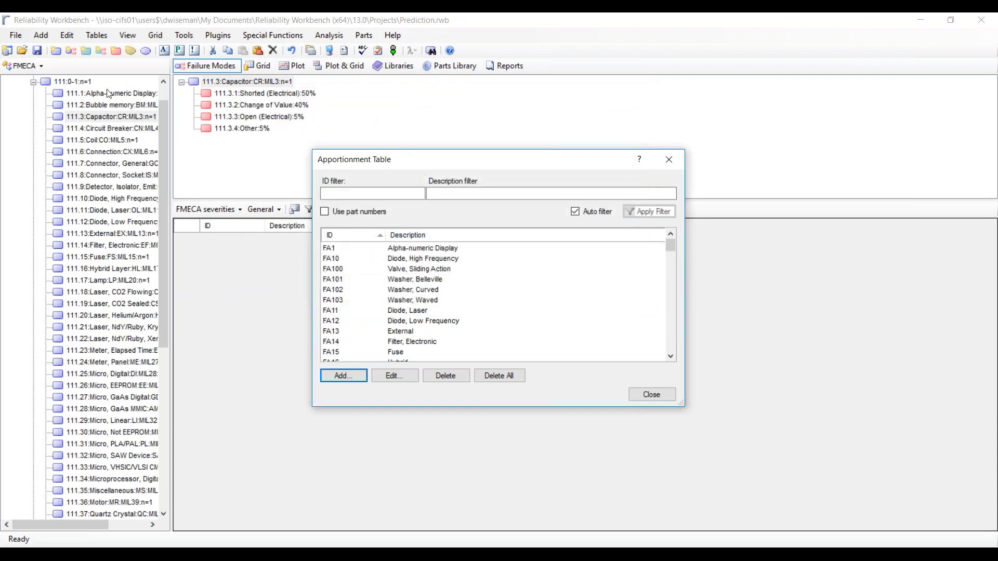
Step: Review the Alpha-numeric Display apportionment FA1 and its failure modes, and compare them with block 111.1
{"action": "left_click", "coordinate": [405, 248]}
{"action": "left_click", "coordinate": [404, 377]}
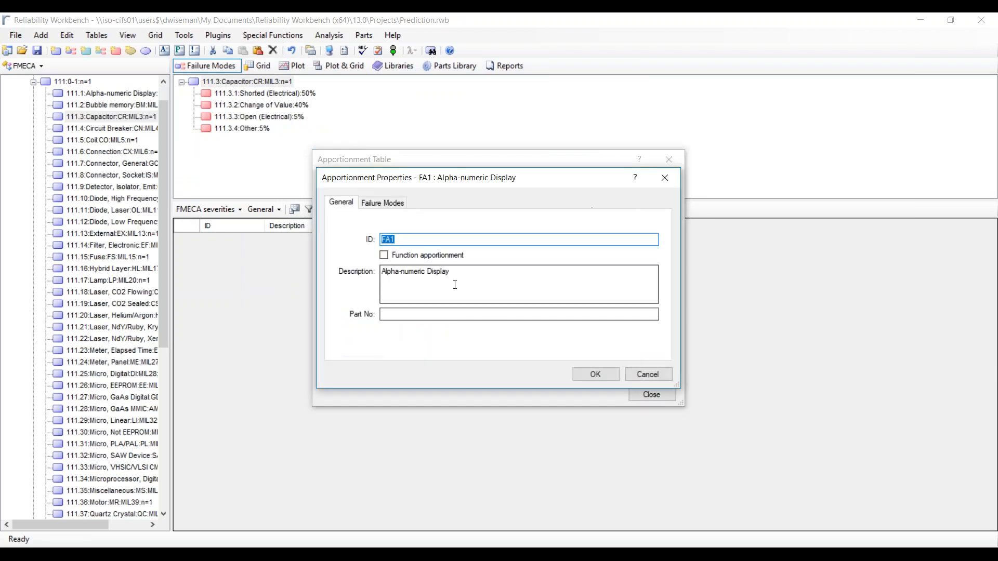
{"action": "key", "text": "Tab"}
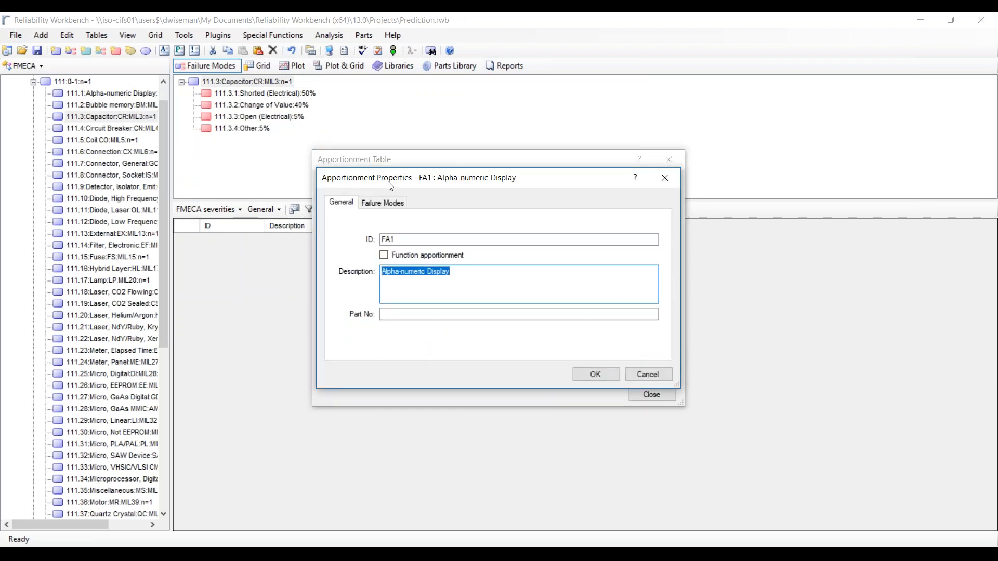
{"action": "left_click_drag", "start_coordinate": [401, 181], "coordinate": [387, 232]}
{"action": "left_click", "coordinate": [650, 231]}
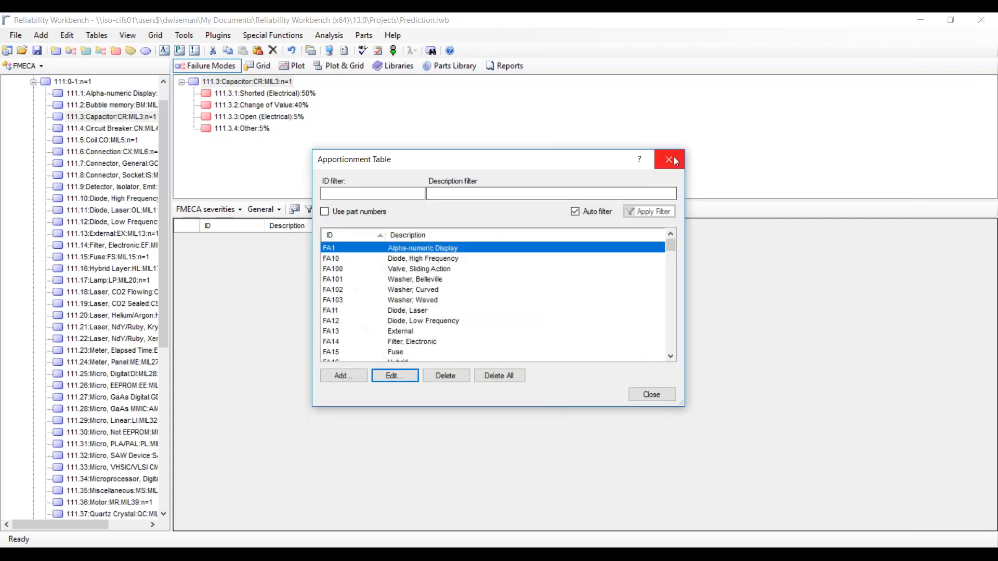
{"action": "left_click", "coordinate": [400, 381]}
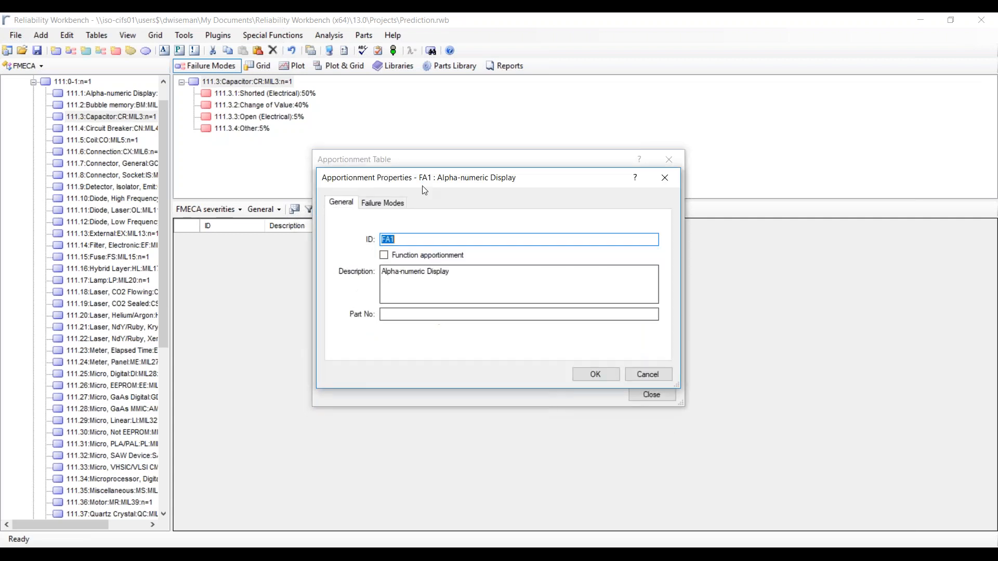
{"action": "left_click", "coordinate": [383, 202]}
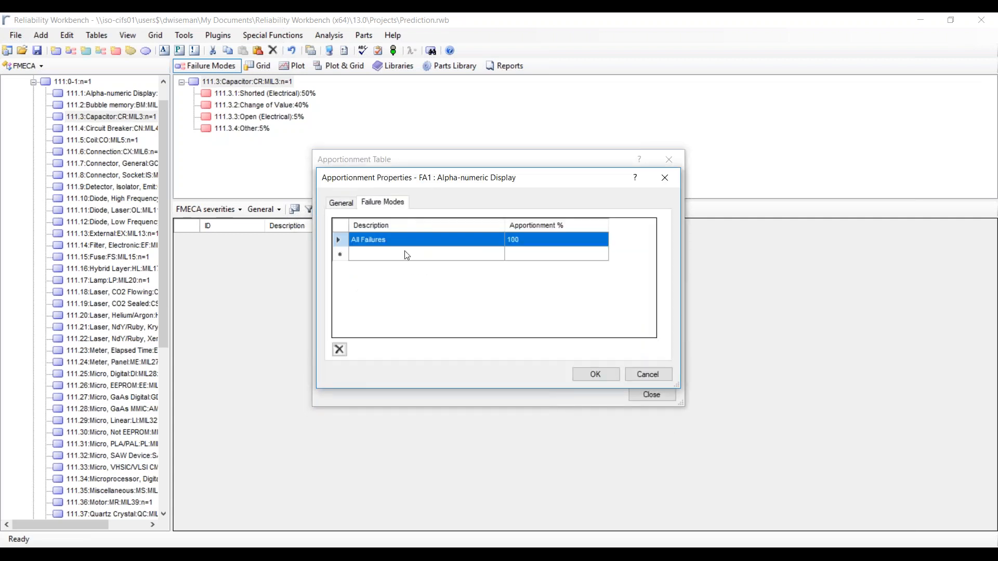
{"action": "left_click", "coordinate": [656, 178]}
{"action": "left_click", "coordinate": [669, 159]}
{"action": "left_click", "coordinate": [107, 94]}
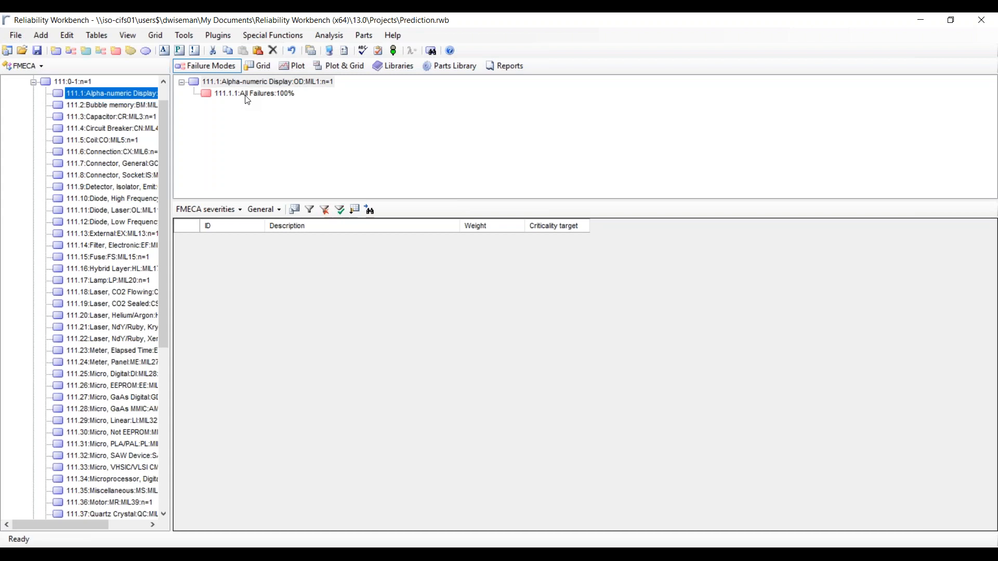
Step: Start a new project and switch to the RBD module
{"action": "left_click", "coordinate": [8, 53]}
{"action": "left_click", "coordinate": [514, 329]}
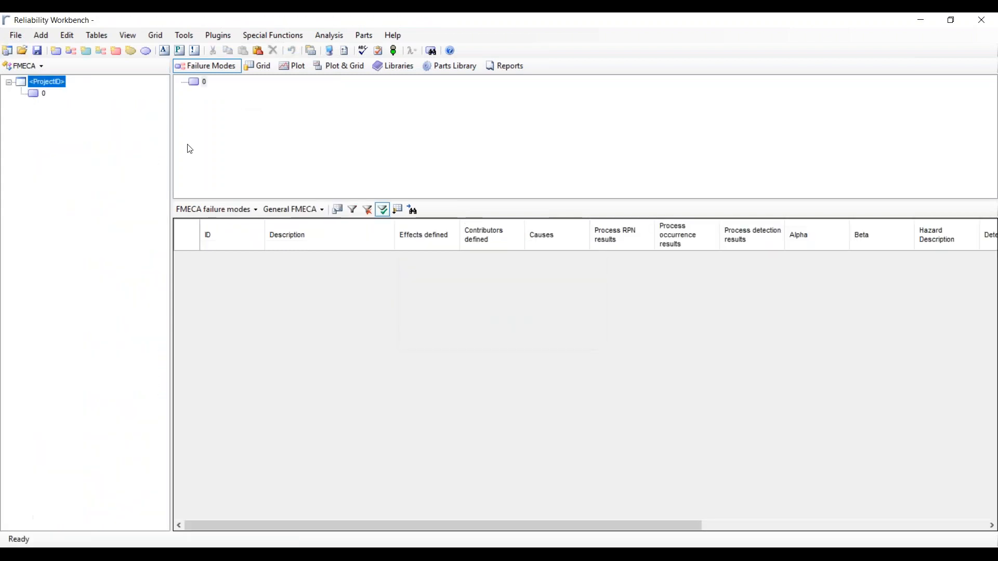
{"action": "left_click", "coordinate": [41, 68]}
{"action": "left_click", "coordinate": [30, 109]}
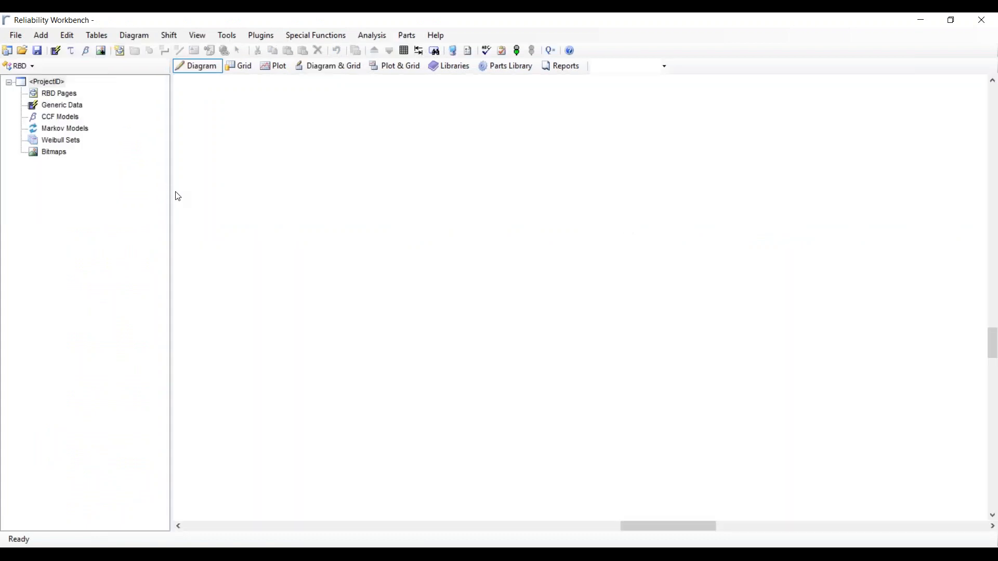
Step: Add a new system to the RBD project and set its ID to SYSTEM
{"action": "left_click_drag", "start_coordinate": [171, 197], "coordinate": [130, 197]}
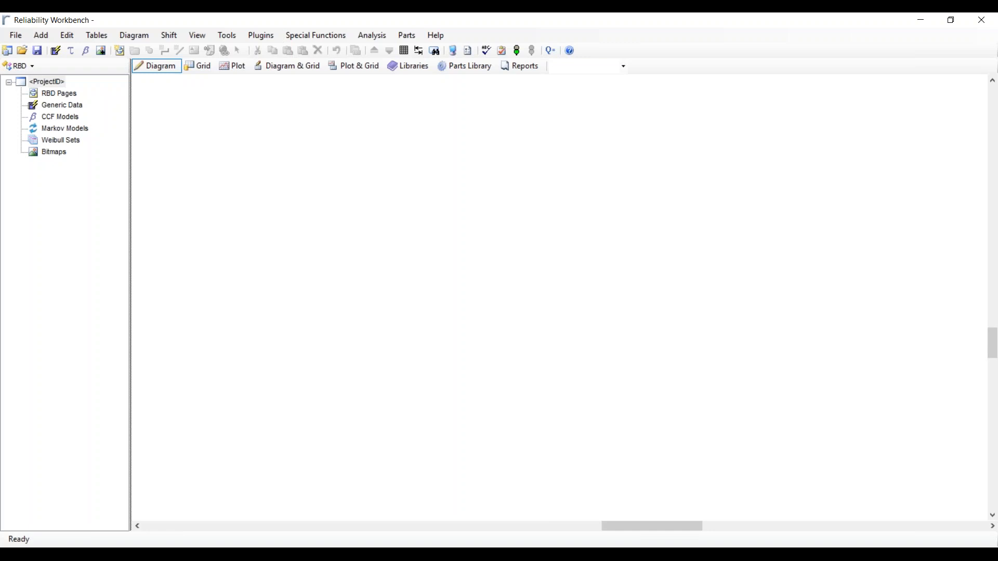
{"action": "left_click", "coordinate": [52, 35]}
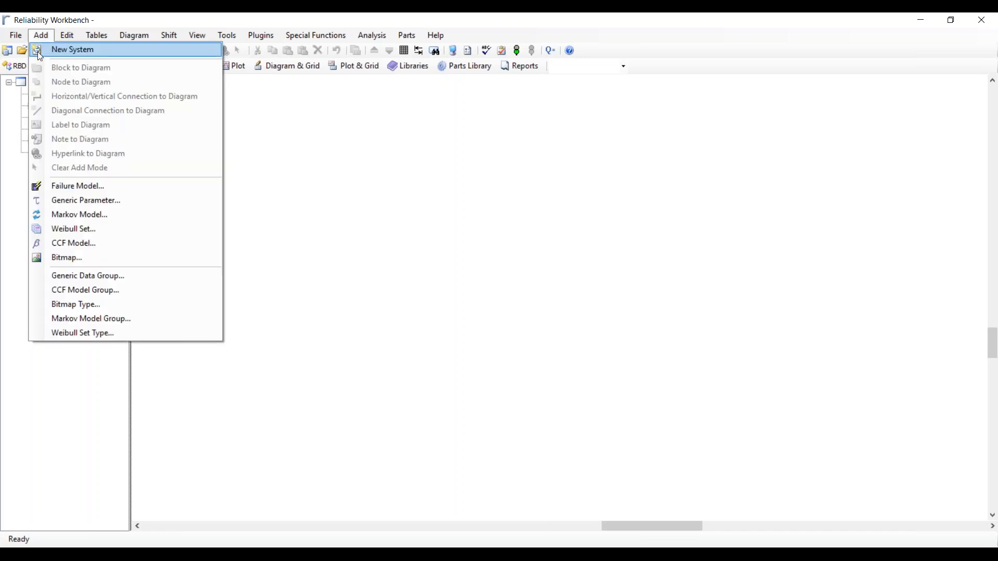
{"action": "left_click", "coordinate": [37, 52]}
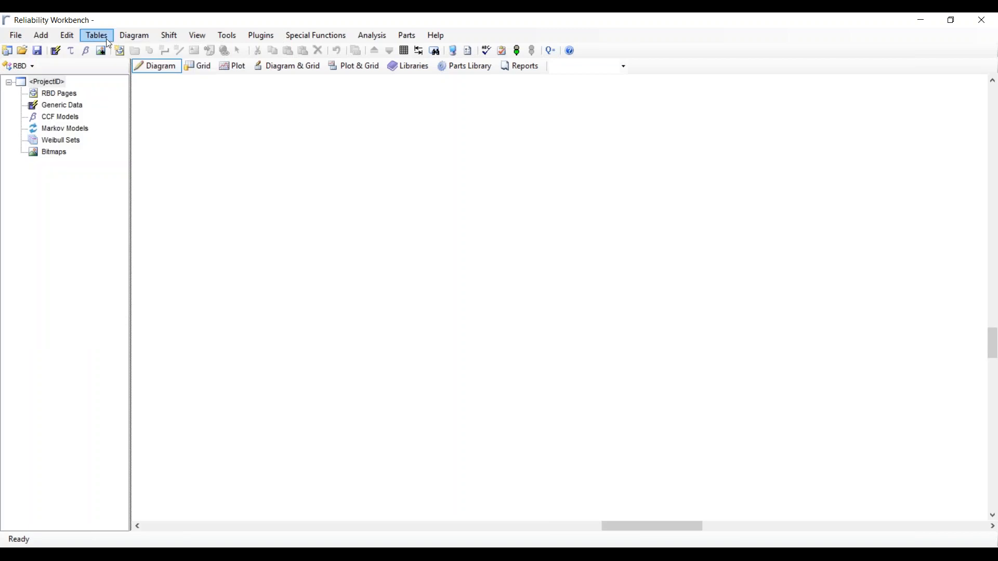
{"action": "left_click", "coordinate": [120, 51]}
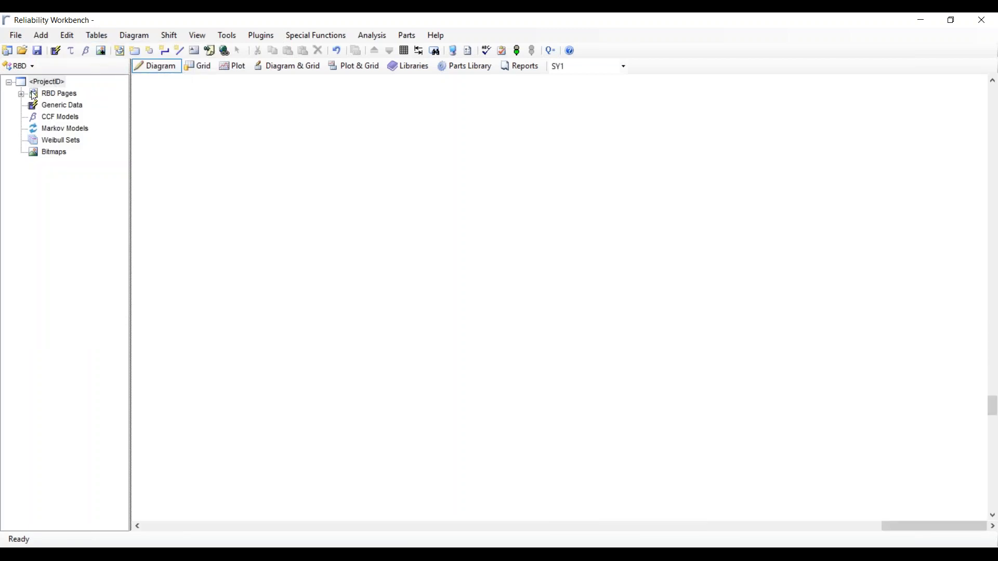
{"action": "left_click", "coordinate": [22, 95]}
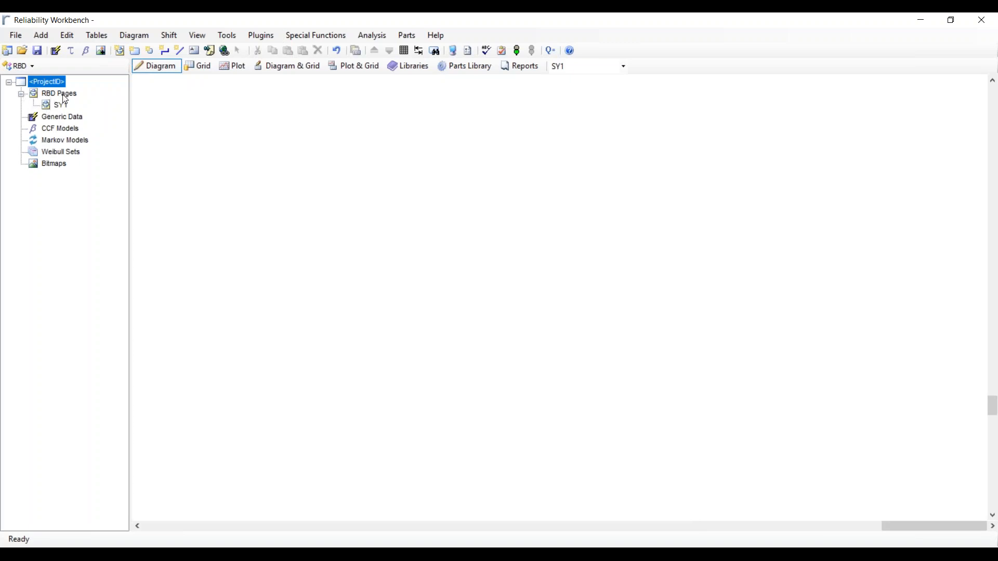
{"action": "double_click", "coordinate": [58, 105]}
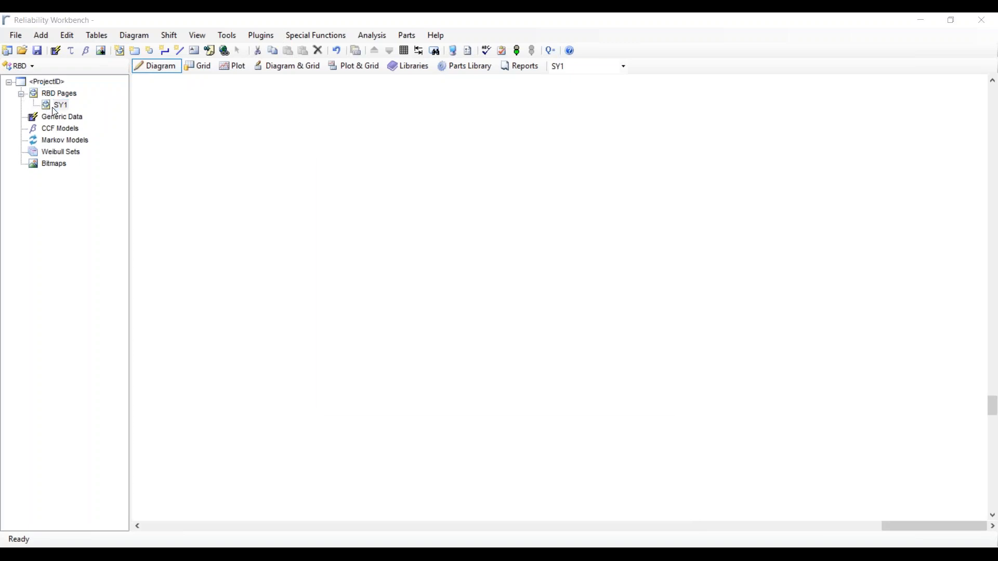
{"action": "type", "text": "SYSTEM"}
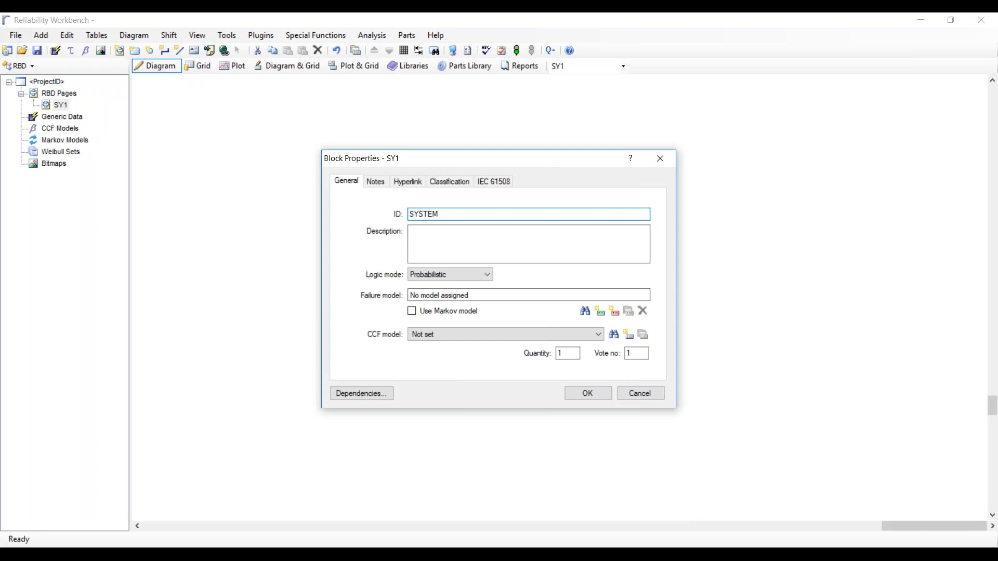
{"action": "left_click", "coordinate": [587, 396]}
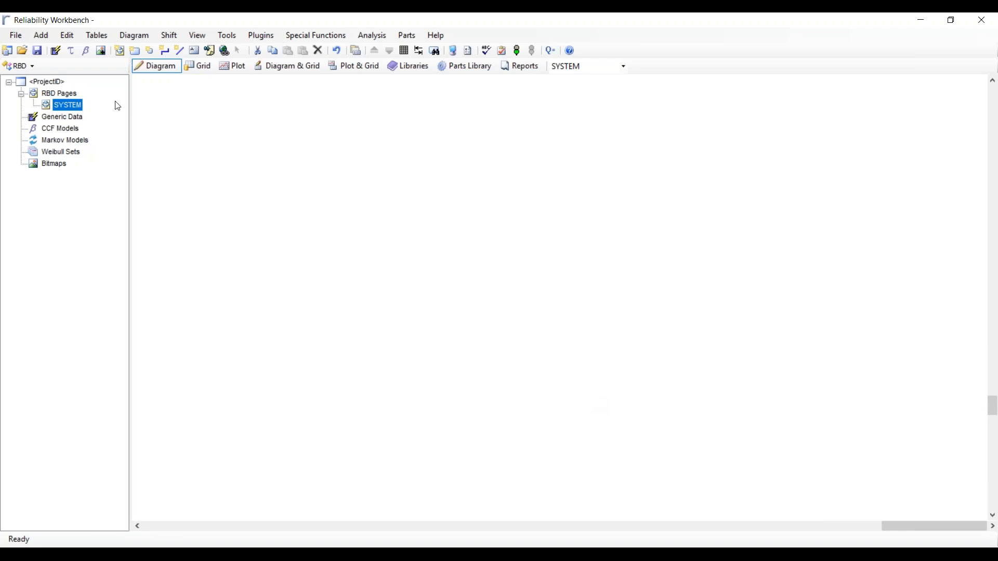
Step: Place three blocks on the SYSTEM diagram: two stacked vertically and a third to their right at mid-height
{"action": "left_click", "coordinate": [47, 41]}
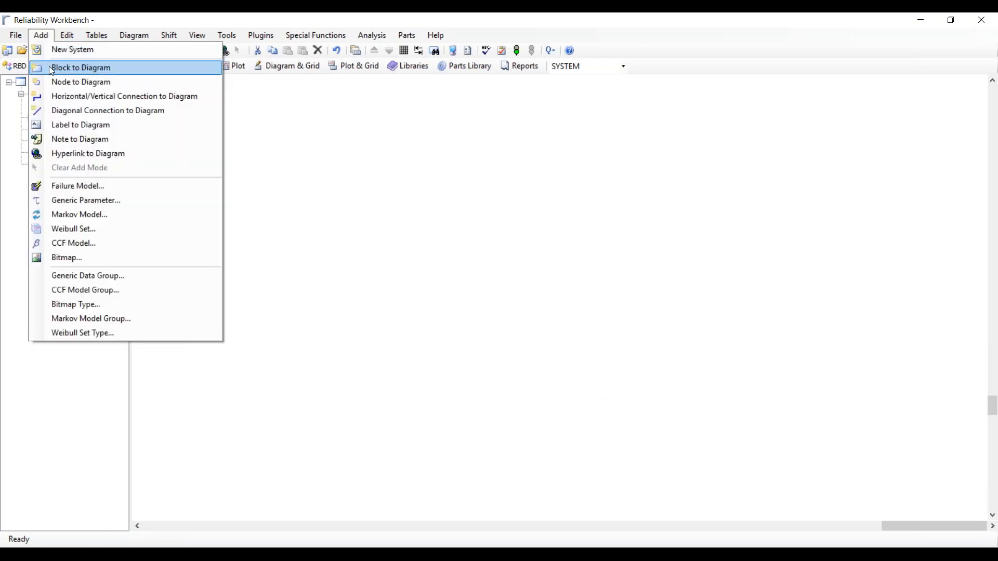
{"action": "left_click", "coordinate": [41, 35]}
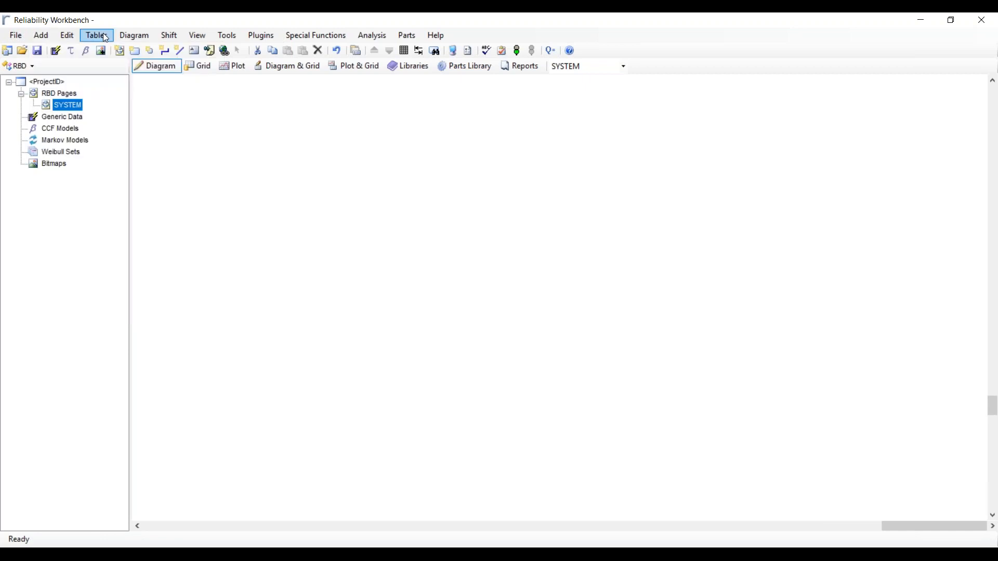
{"action": "left_click", "coordinate": [135, 52]}
{"action": "left_click", "coordinate": [305, 137]}
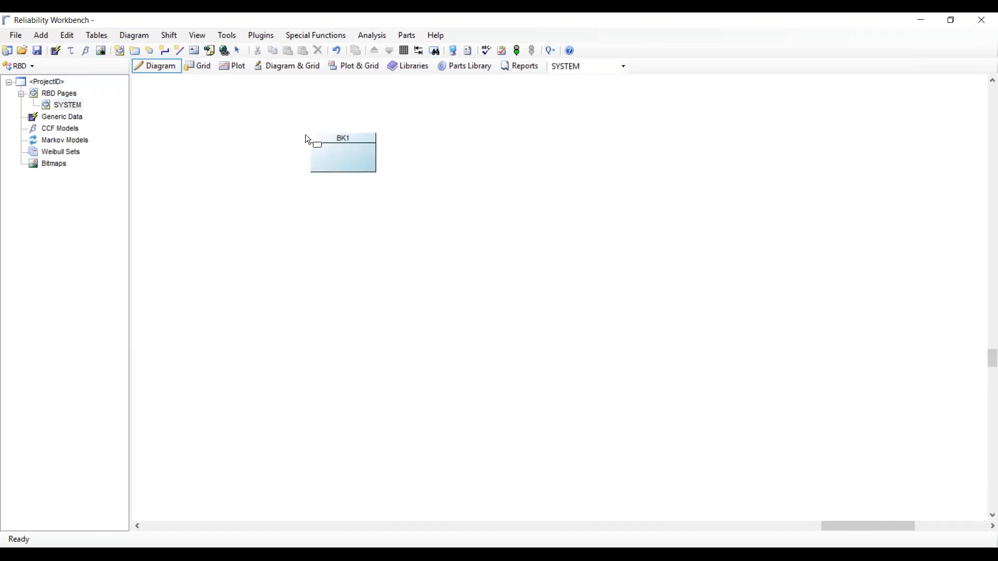
{"action": "left_click", "coordinate": [313, 222]}
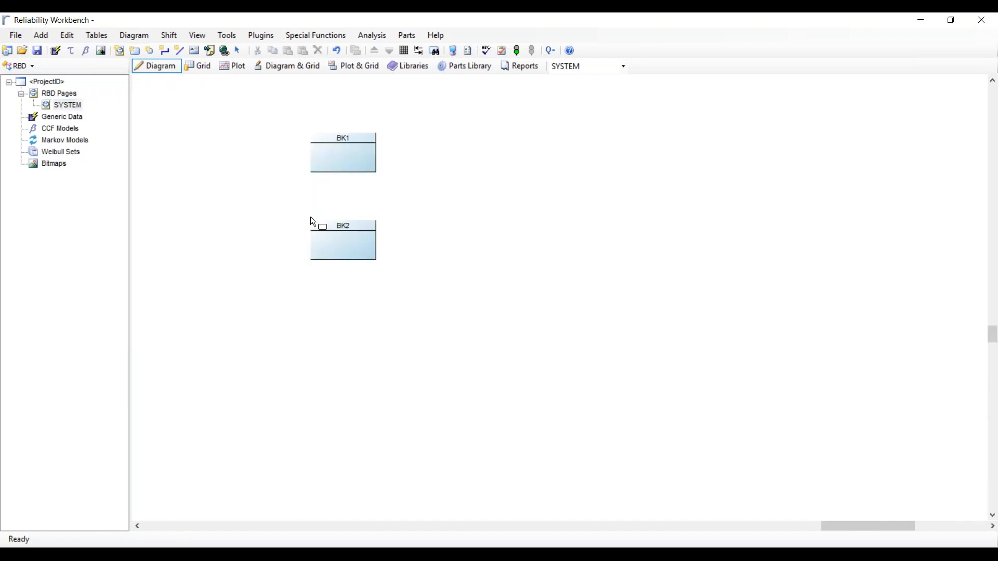
{"action": "left_click", "coordinate": [457, 172]}
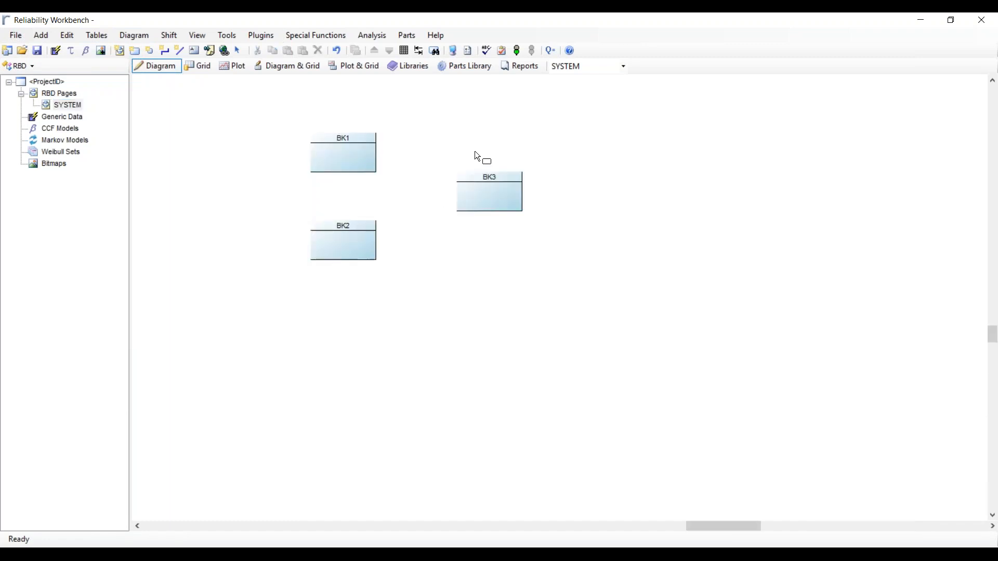
{"action": "right_click", "coordinate": [485, 125]}
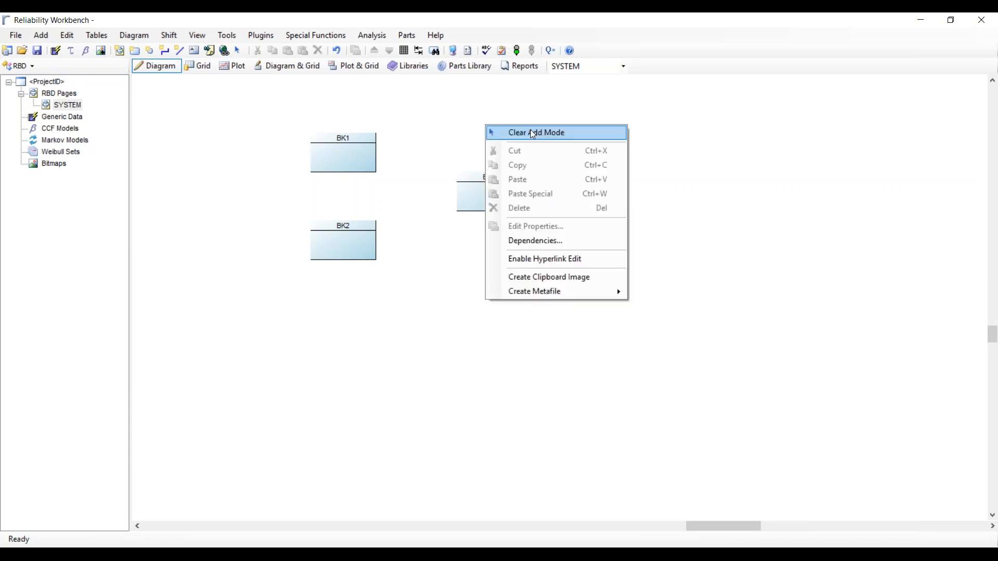
{"action": "left_click", "coordinate": [533, 133]}
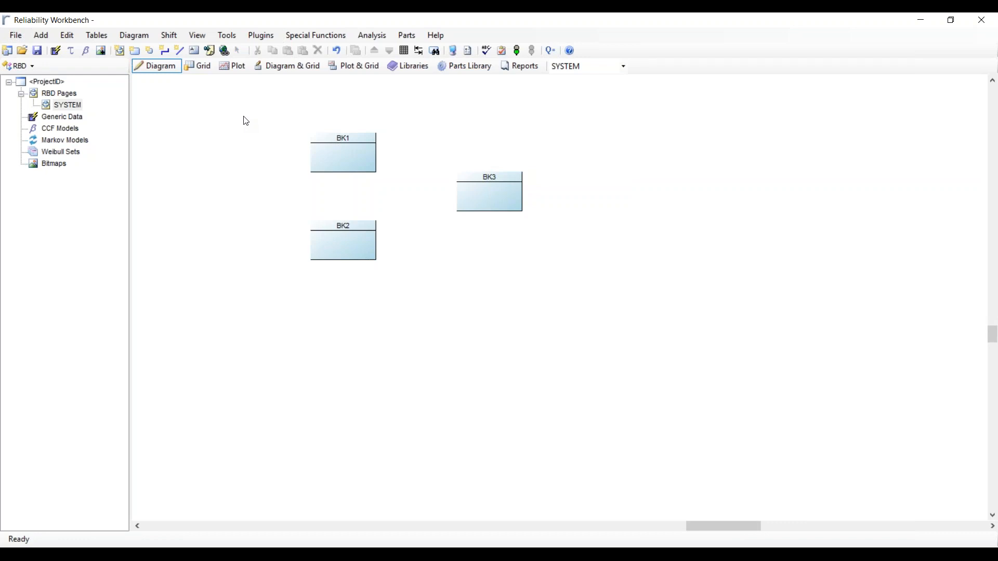
{"action": "left_click_drag", "start_coordinate": [277, 111], "coordinate": [420, 294]}
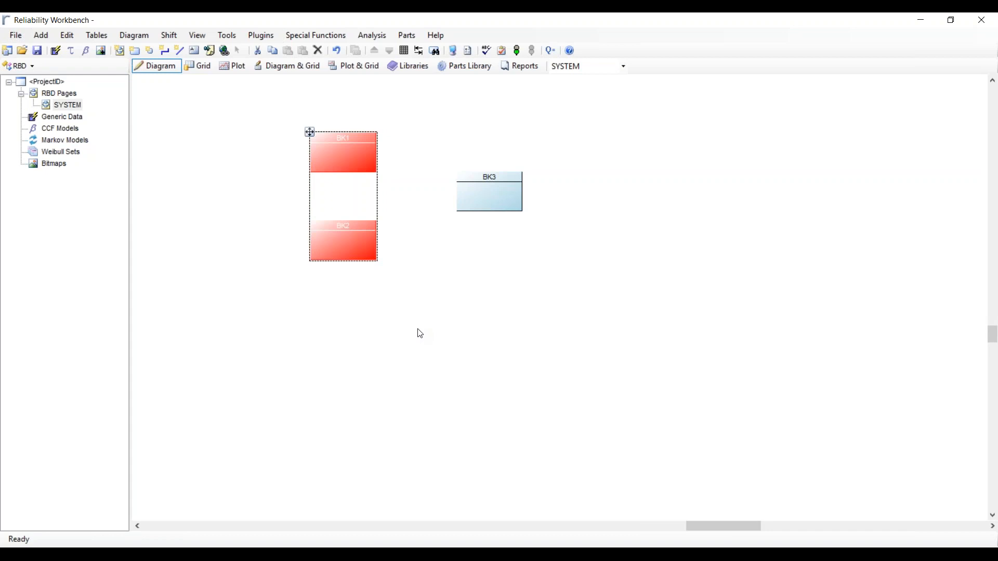
{"action": "left_click", "coordinate": [420, 333]}
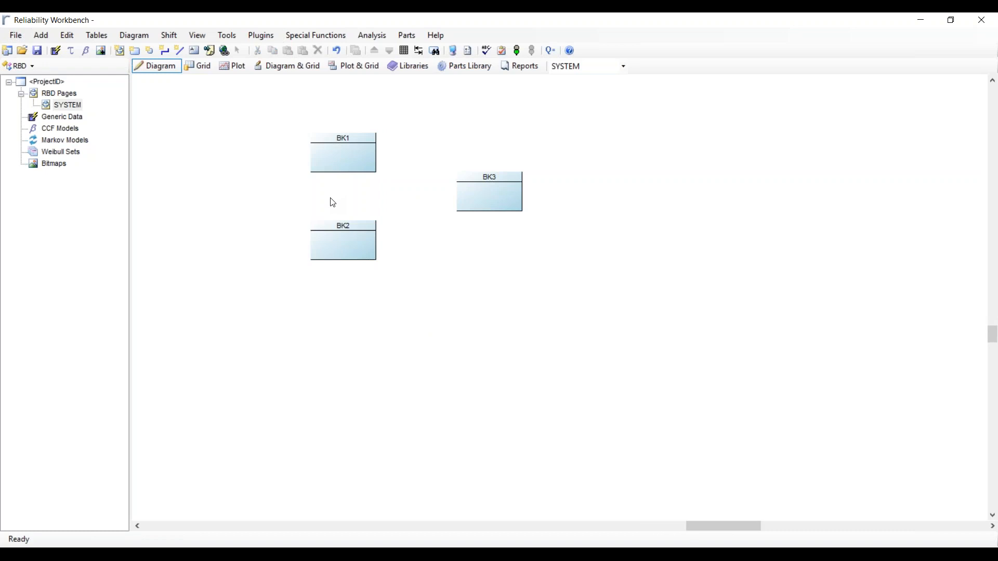
Step: Add one node before the two stacked blocks and another between them and BK3, and shift the first node slightly closer to the blocks
{"action": "left_click", "coordinate": [152, 54]}
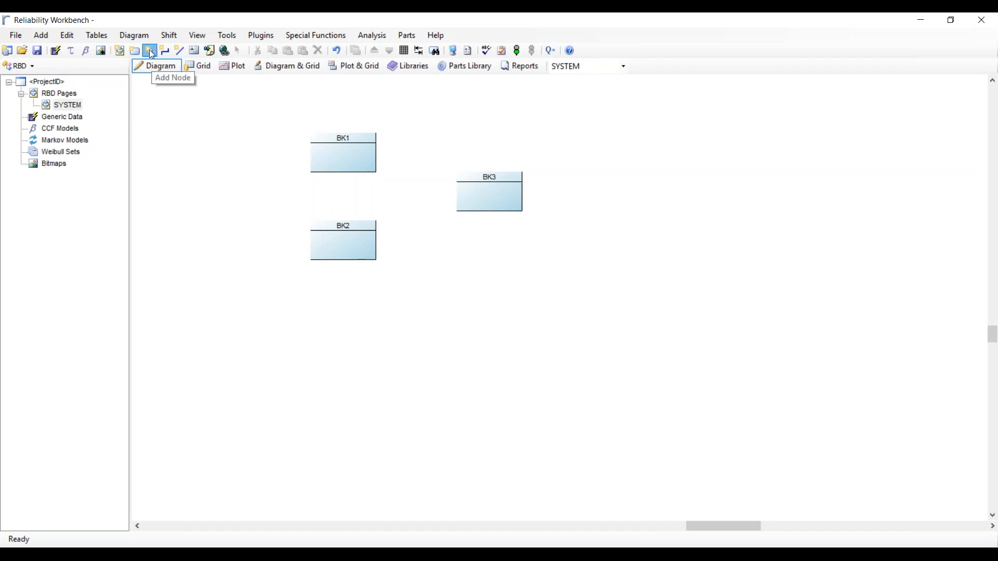
{"action": "left_click", "coordinate": [266, 197]}
{"action": "left_click", "coordinate": [415, 195]}
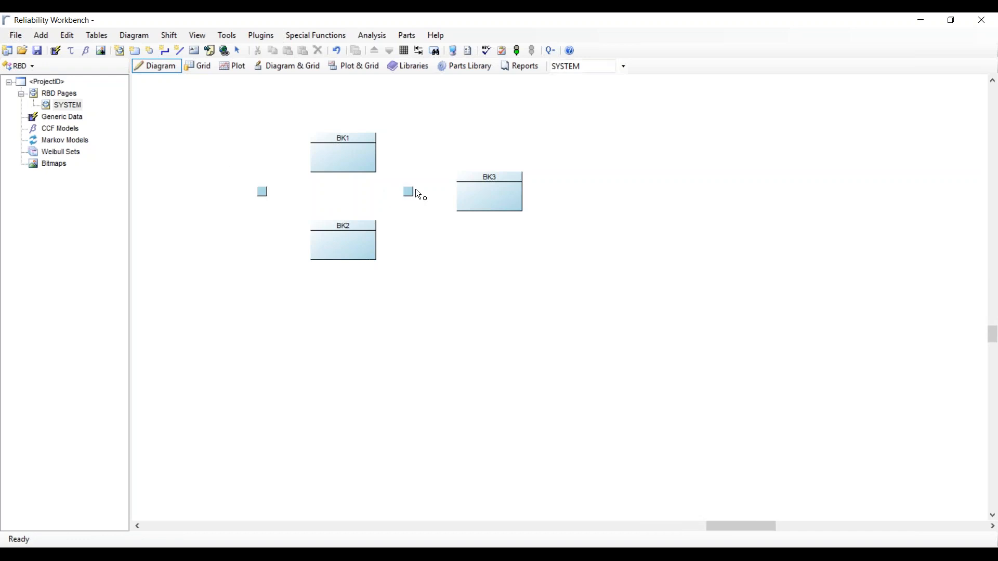
{"action": "right_click", "coordinate": [440, 144]}
{"action": "left_click", "coordinate": [468, 154]}
{"action": "left_click", "coordinate": [262, 192]}
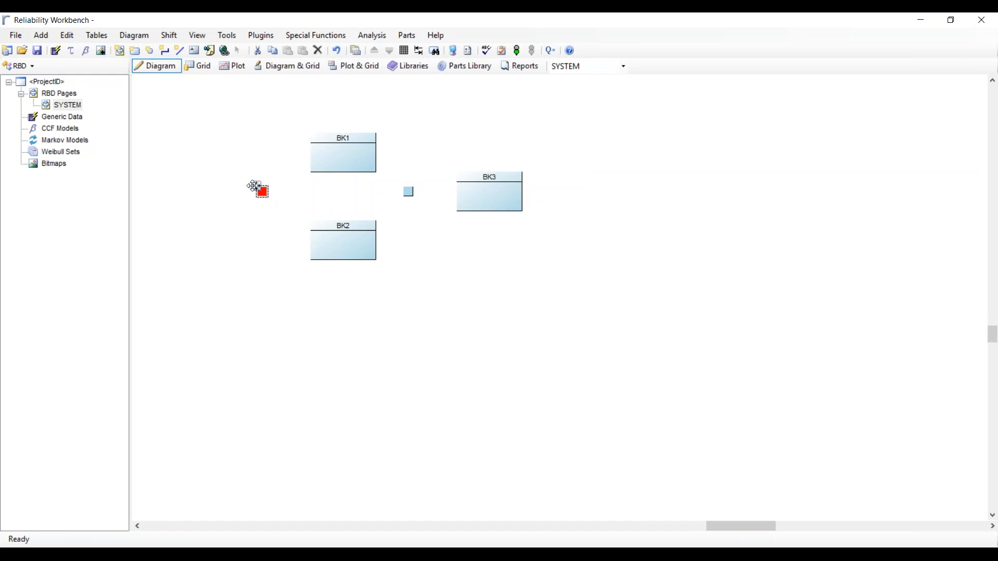
{"action": "left_click_drag", "start_coordinate": [256, 186], "coordinate": [273, 186]}
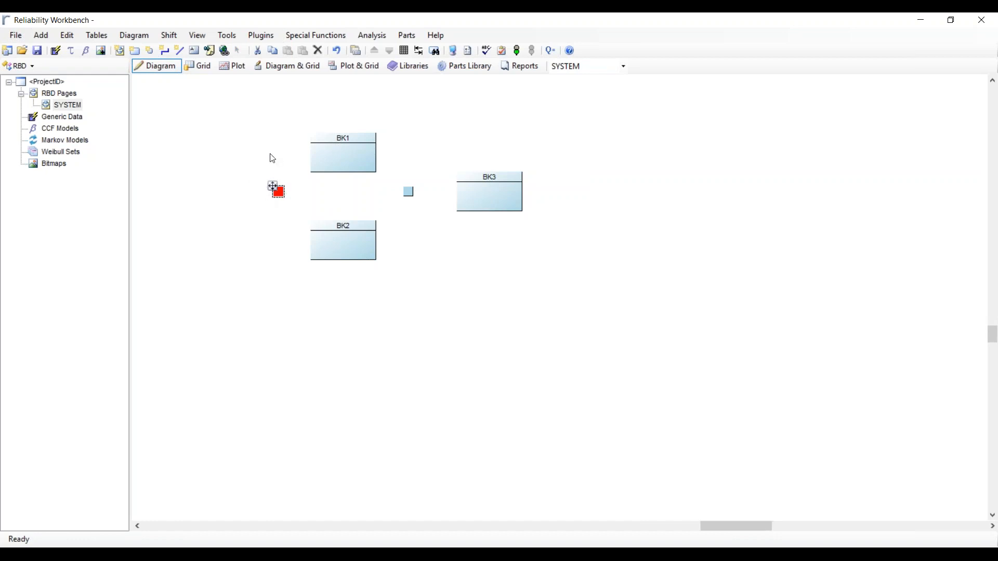
{"action": "left_click", "coordinate": [336, 243]}
{"action": "left_click", "coordinate": [429, 255]}
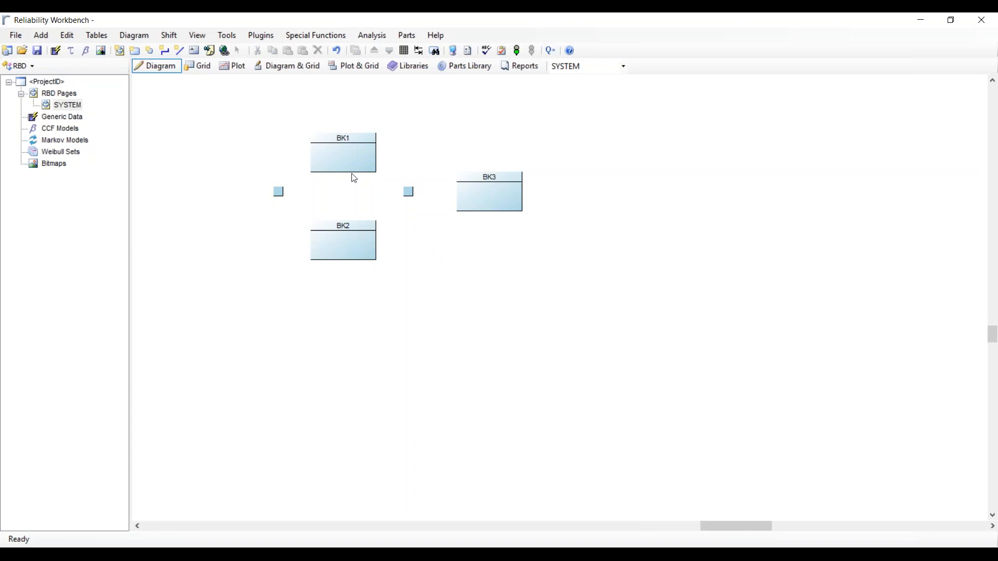
Step: Connect BK1 and BK2 in parallel between the two nodes with horizontal/vertical connections, and link the second node to BK3
{"action": "left_click", "coordinate": [166, 51]}
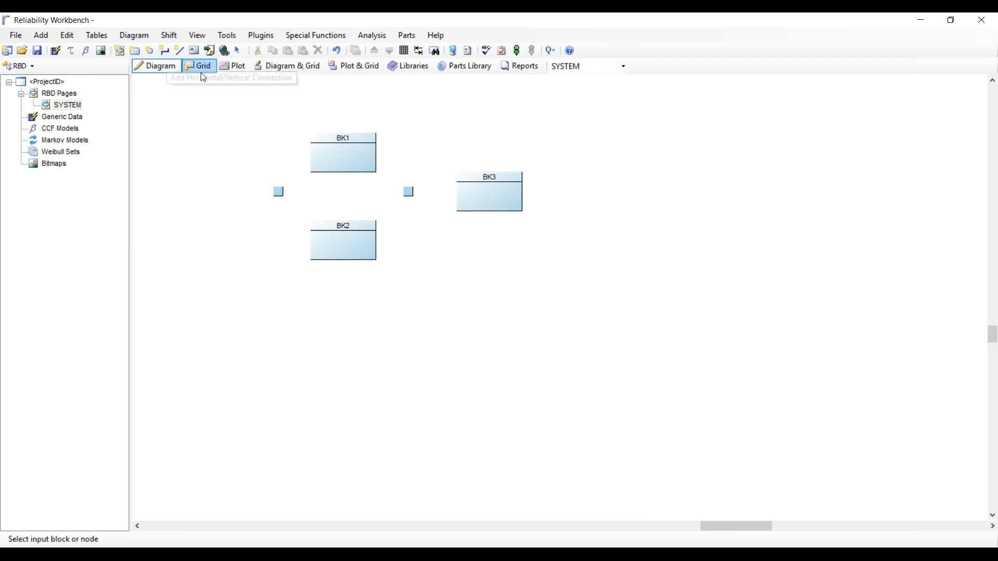
{"action": "left_click", "coordinate": [281, 197]}
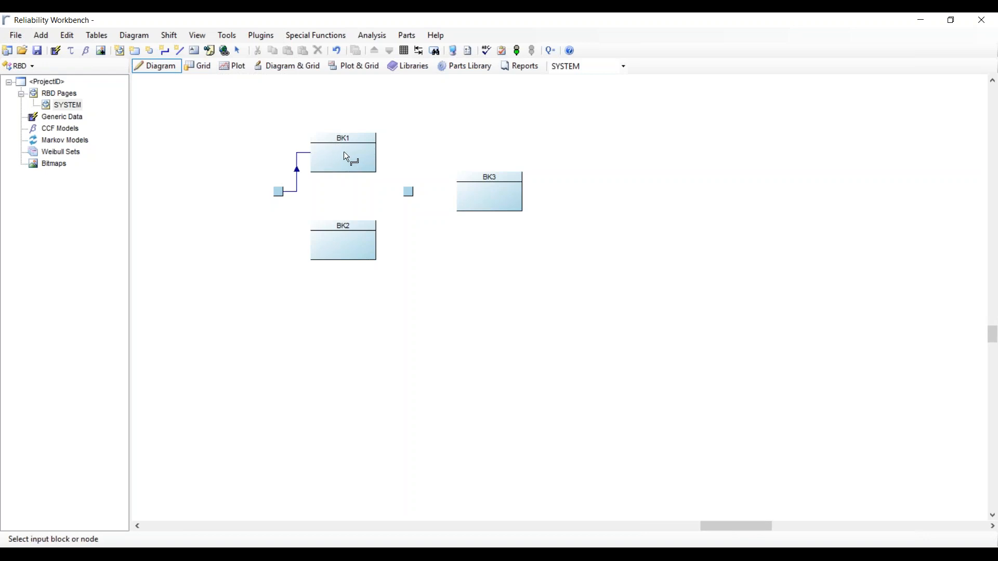
{"action": "left_click", "coordinate": [278, 193]}
{"action": "left_click", "coordinate": [326, 247]}
{"action": "left_click", "coordinate": [344, 248]}
{"action": "left_click", "coordinate": [410, 190]}
{"action": "left_click", "coordinate": [352, 151]}
{"action": "left_click", "coordinate": [409, 192]}
{"action": "left_click", "coordinate": [408, 193]}
{"action": "left_click", "coordinate": [494, 195]}
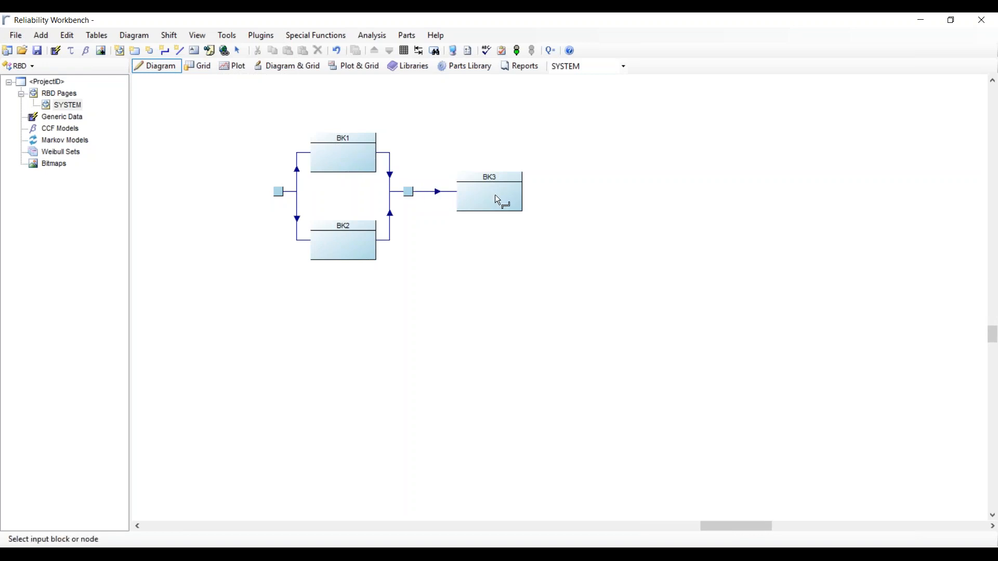
{"action": "right_click", "coordinate": [622, 151]}
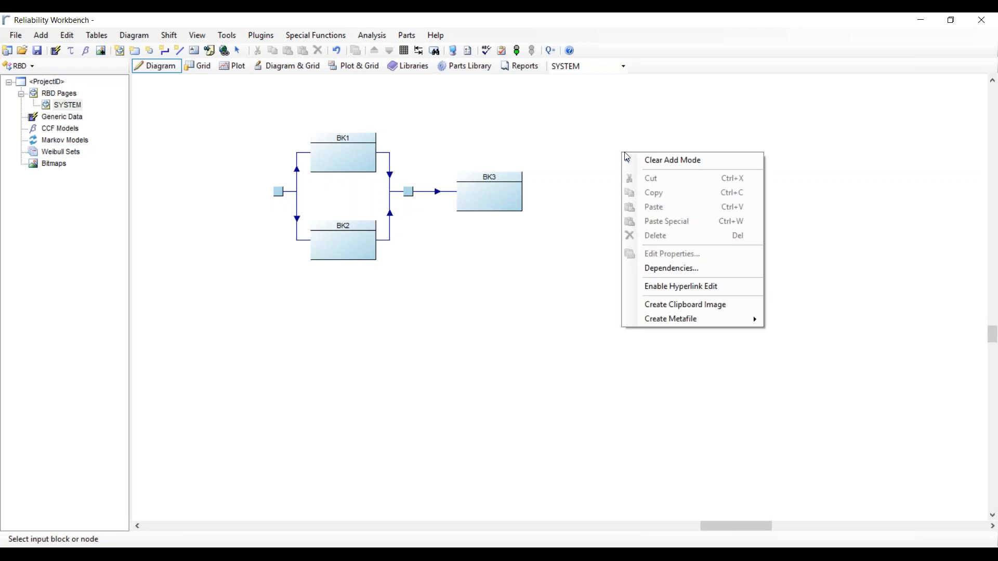
{"action": "left_click", "coordinate": [650, 160]}
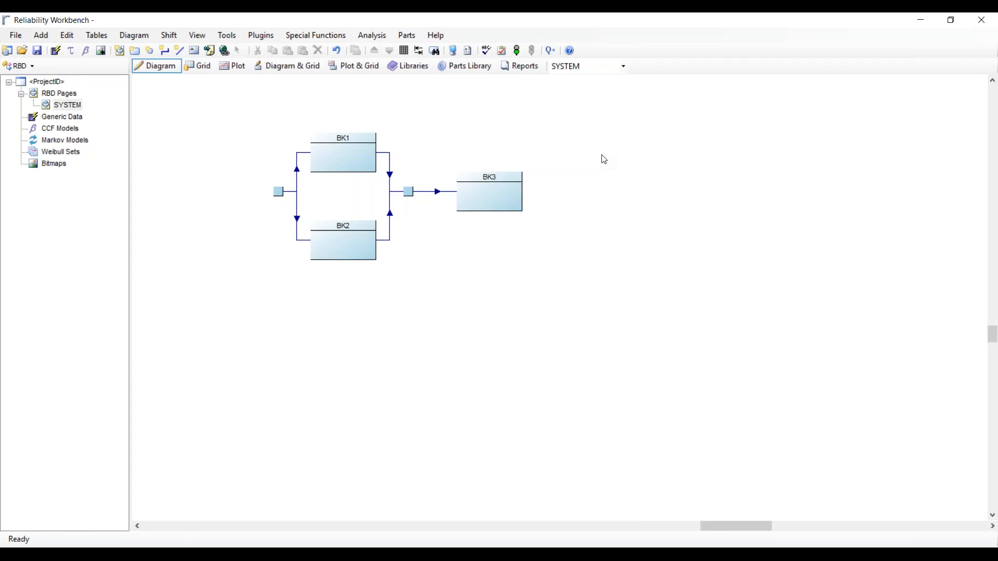
Step: Open block BK3's lower-level page and place three blocks there in a horizontal row
{"action": "left_click", "coordinate": [501, 187]}
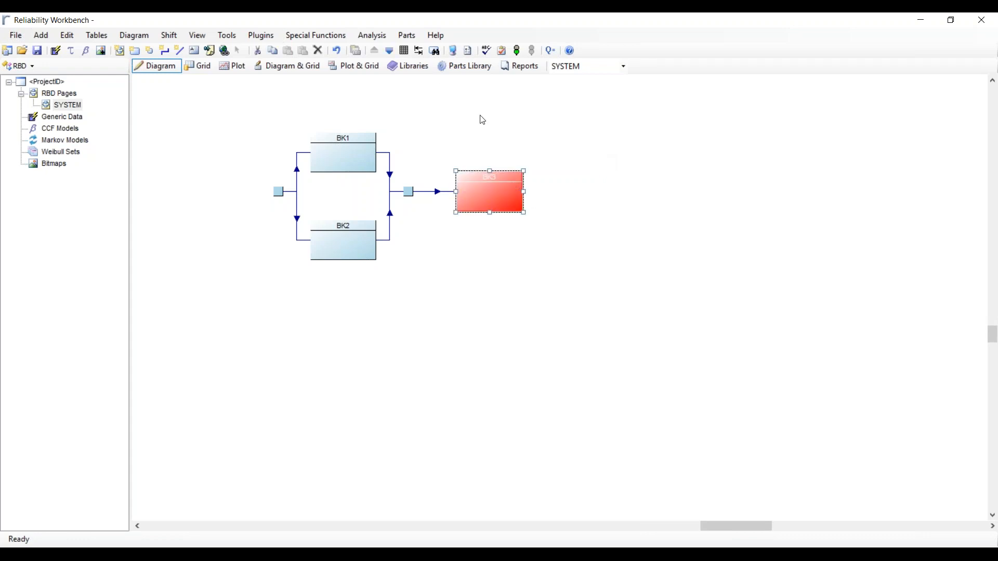
{"action": "left_click", "coordinate": [390, 51]}
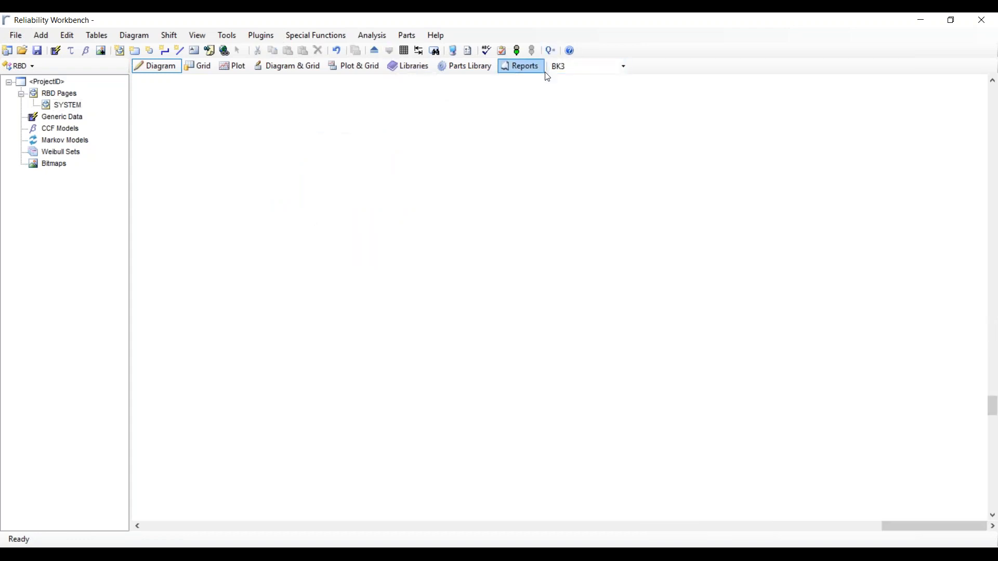
{"action": "left_click", "coordinate": [135, 50]}
{"action": "left_click", "coordinate": [259, 212]}
{"action": "left_click", "coordinate": [374, 211]}
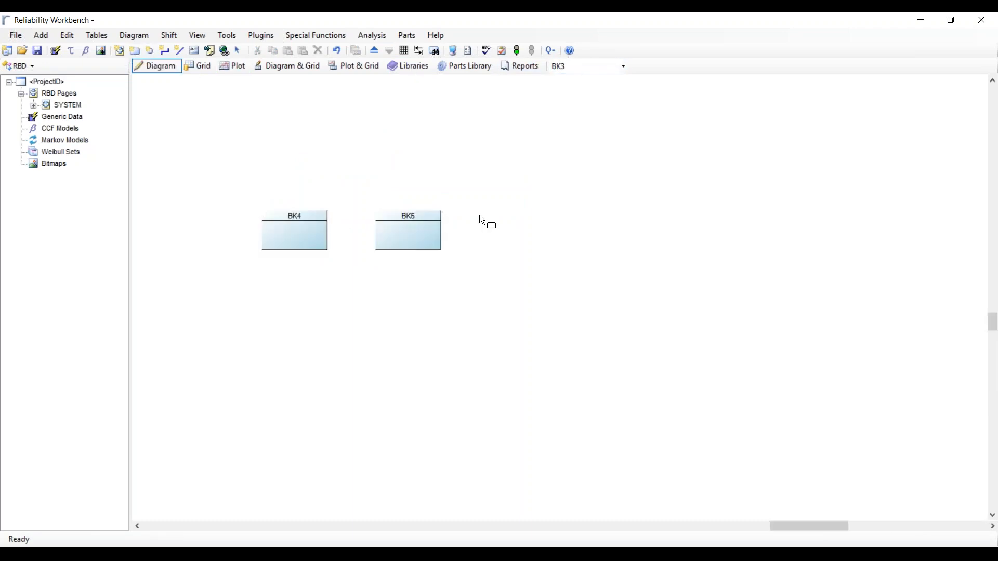
{"action": "left_click", "coordinate": [487, 212]}
{"action": "right_click", "coordinate": [499, 167]}
{"action": "left_click", "coordinate": [541, 172]}
Step: Connect BK4, BK5 and BK6 in series on BK3's page
{"action": "left_click", "coordinate": [181, 50]}
{"action": "left_click", "coordinate": [295, 231]}
{"action": "left_click", "coordinate": [413, 231]}
{"action": "left_click", "coordinate": [405, 229]}
{"action": "left_click", "coordinate": [520, 229]}
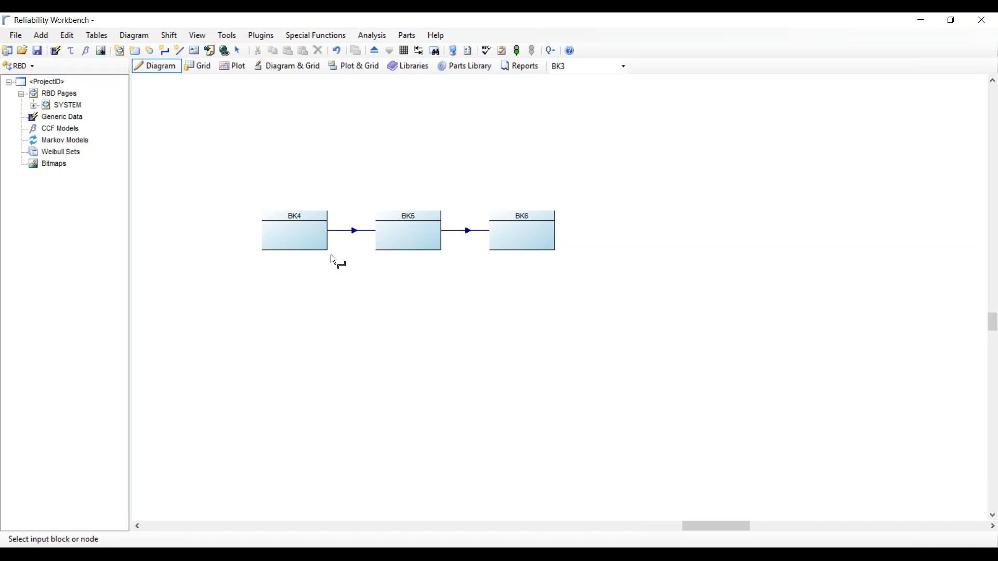
{"action": "right_click", "coordinate": [329, 136]}
{"action": "left_click", "coordinate": [369, 145]}
Step: Return to the SYSTEM page through the project hierarchy and examine the failure model options in BK1's properties
{"action": "left_click", "coordinate": [33, 105]}
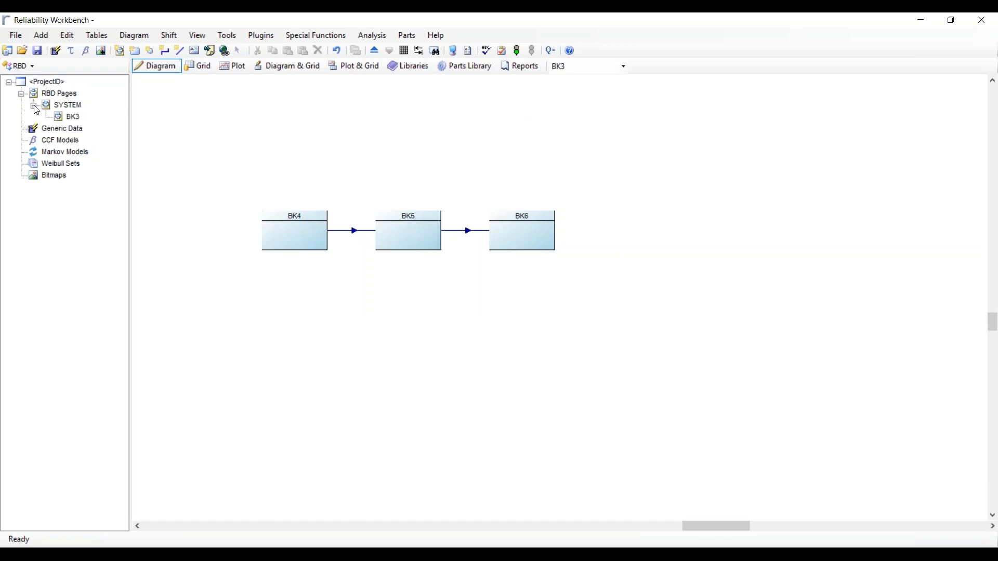
{"action": "left_click", "coordinate": [64, 107]}
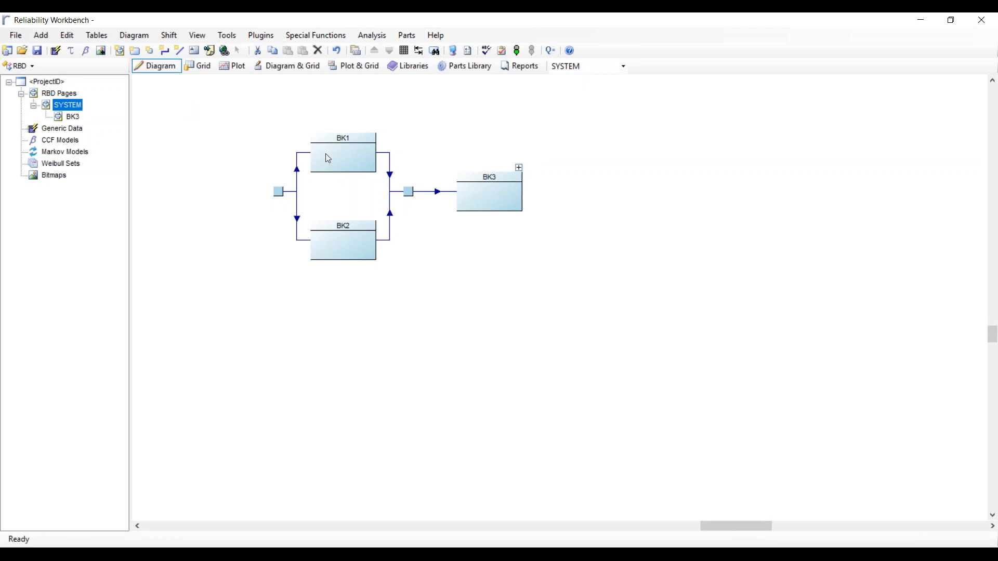
{"action": "double_click", "coordinate": [343, 160]}
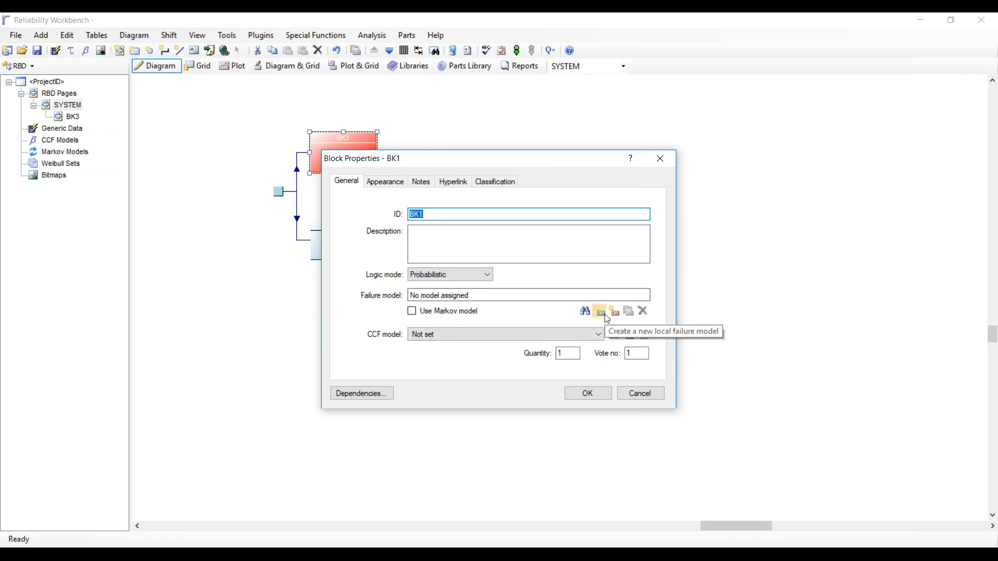
{"action": "left_click", "coordinate": [666, 160]}
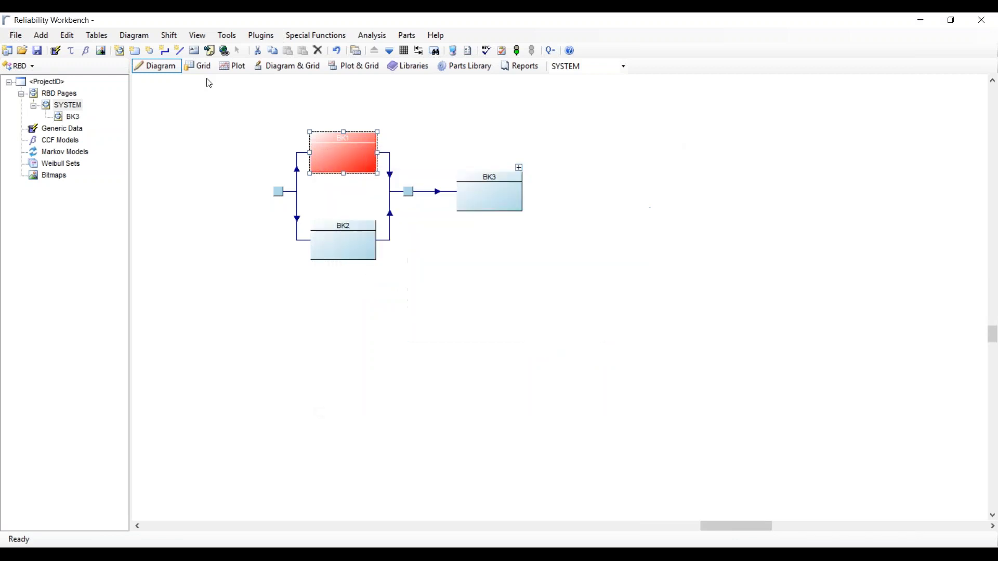
Step: Create a failure model named RATE for BK1 with model type Rate, failure rate 0.0001 and repair rate 1
{"action": "left_click", "coordinate": [55, 52]}
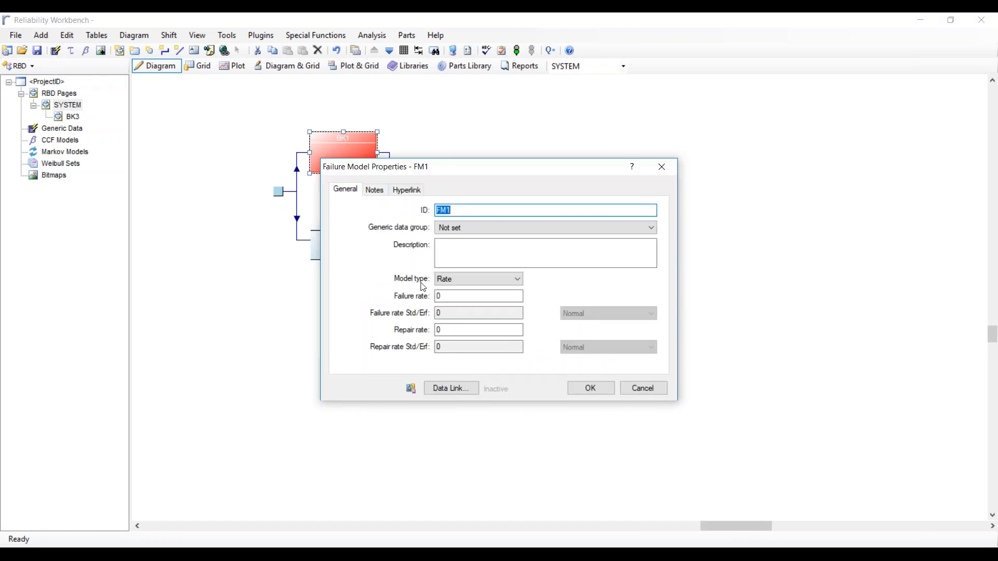
{"action": "type", "text": "RATE"}
{"action": "key", "text": "Tab"}
{"action": "left_click", "coordinate": [450, 297]}
{"action": "type", "text": ".0001"}
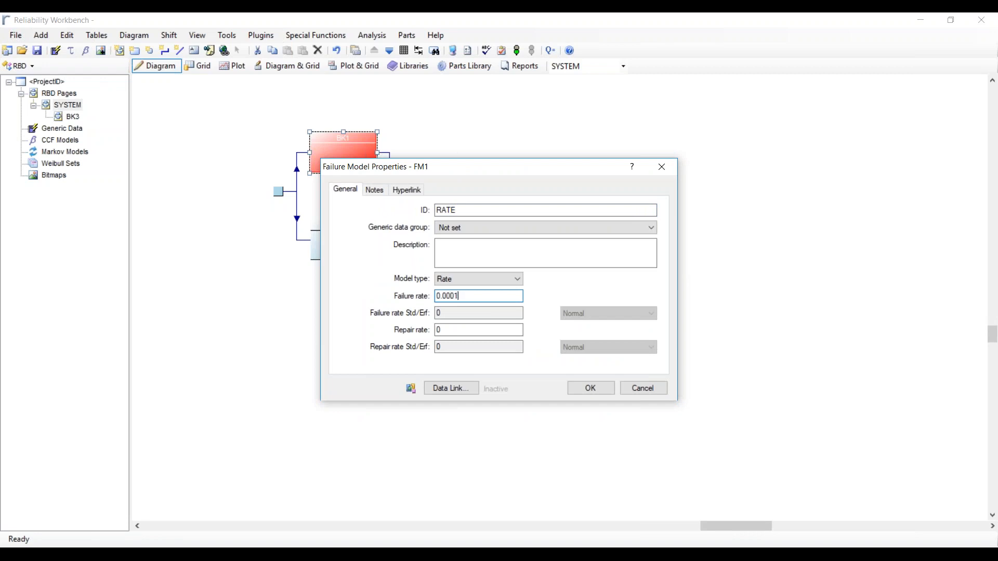
{"action": "key", "text": "Tab"}
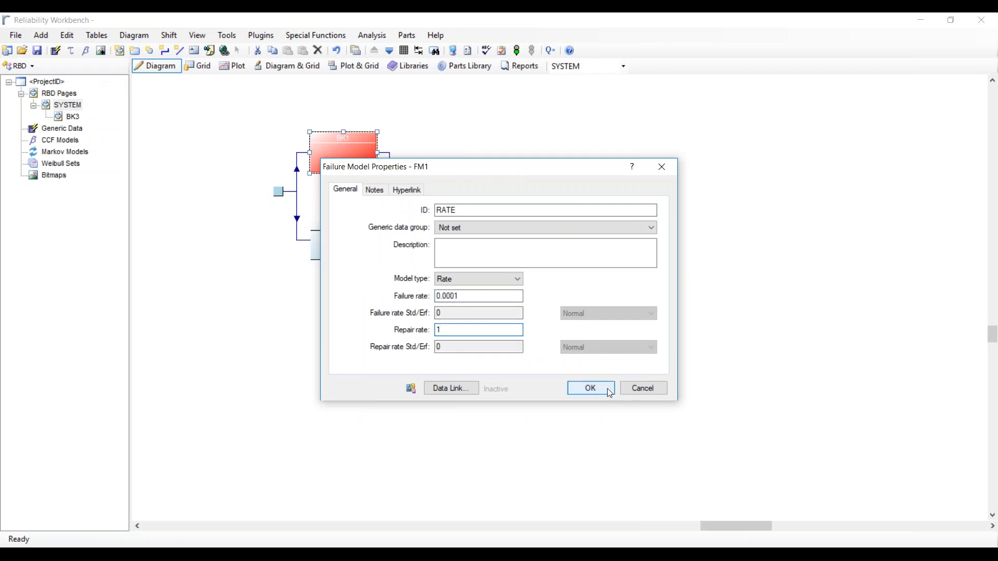
{"action": "left_click", "coordinate": [603, 390]}
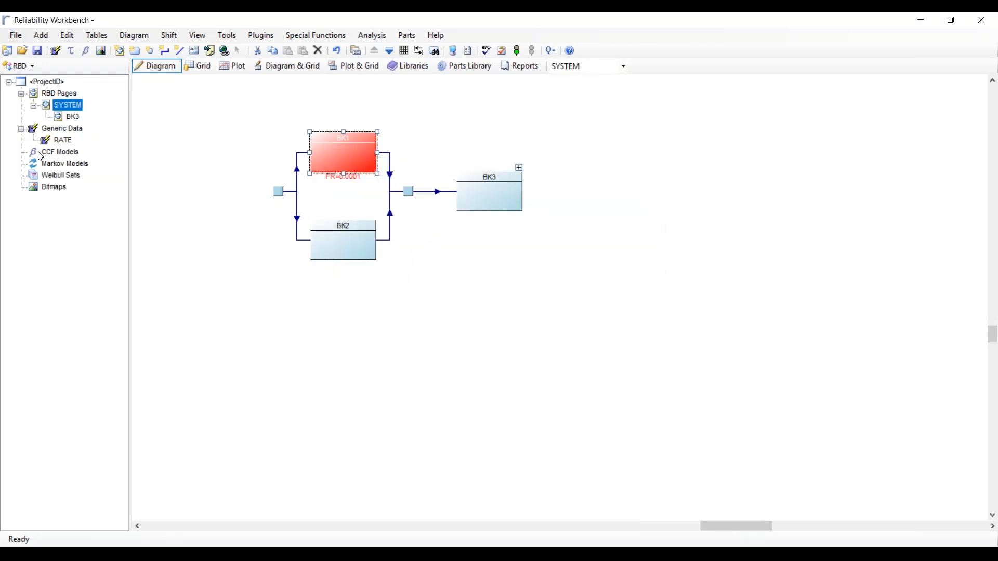
Step: Assign the RATE failure model to BK2 and to BK4, BK5 and BK6 on BK3's page, and return to the SYSTEM page
{"action": "left_click_drag", "start_coordinate": [48, 147], "coordinate": [331, 245]}
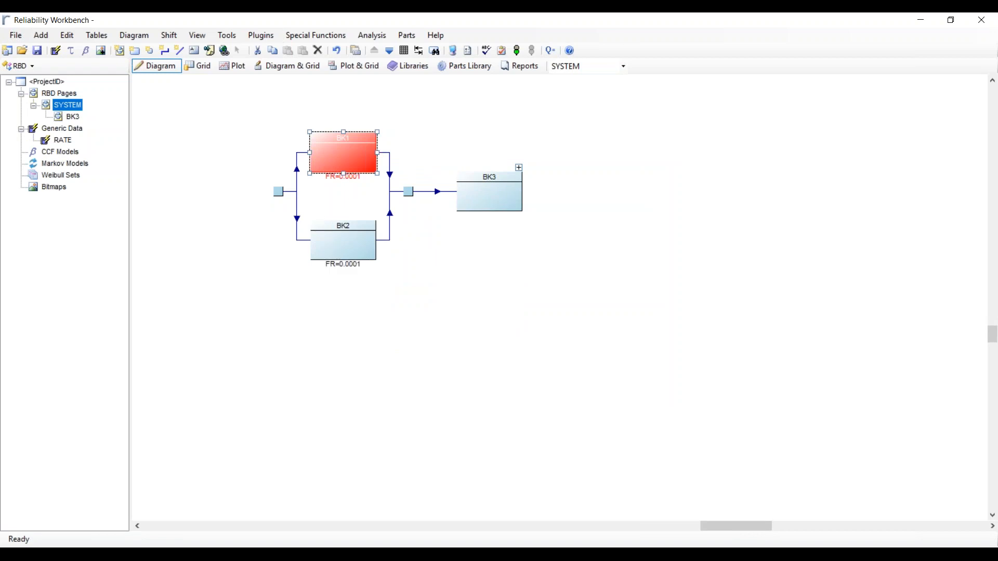
{"action": "left_click", "coordinate": [522, 173]}
{"action": "left_click", "coordinate": [519, 169]}
{"action": "left_click", "coordinate": [60, 151]}
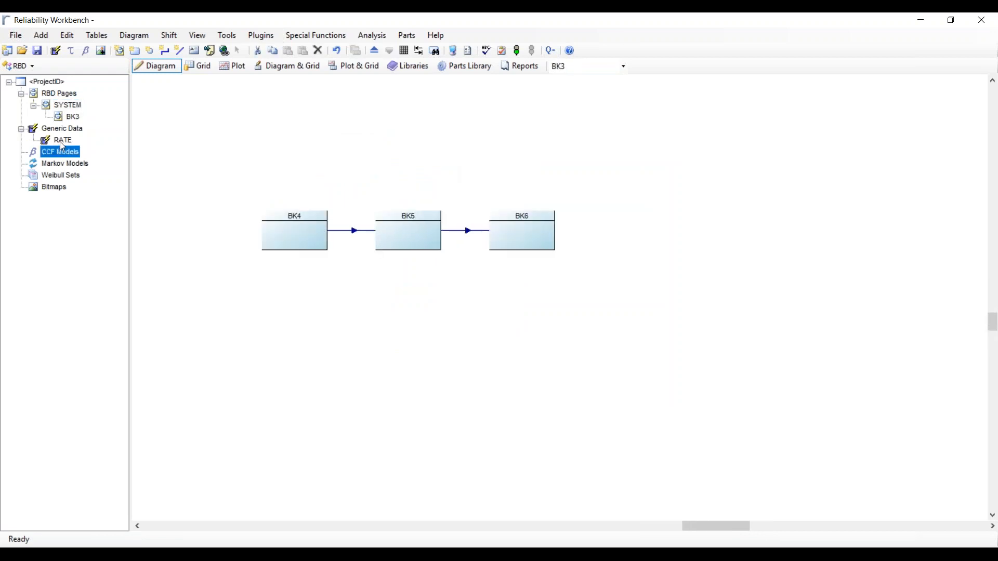
{"action": "left_click_drag", "start_coordinate": [60, 136], "coordinate": [407, 227]}
{"action": "left_click_drag", "start_coordinate": [67, 143], "coordinate": [522, 240]}
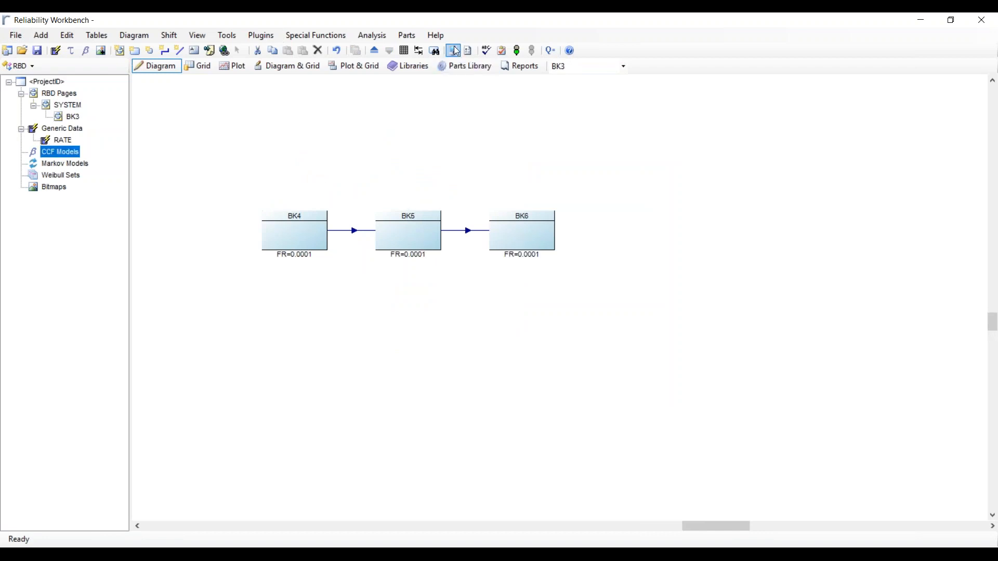
{"action": "left_click", "coordinate": [377, 51]}
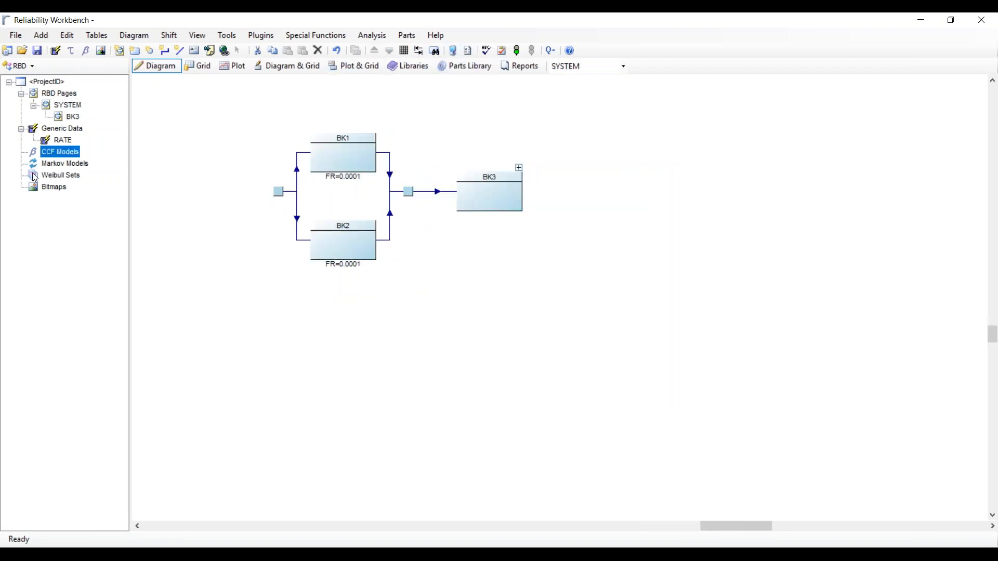
{"action": "left_click", "coordinate": [58, 165]}
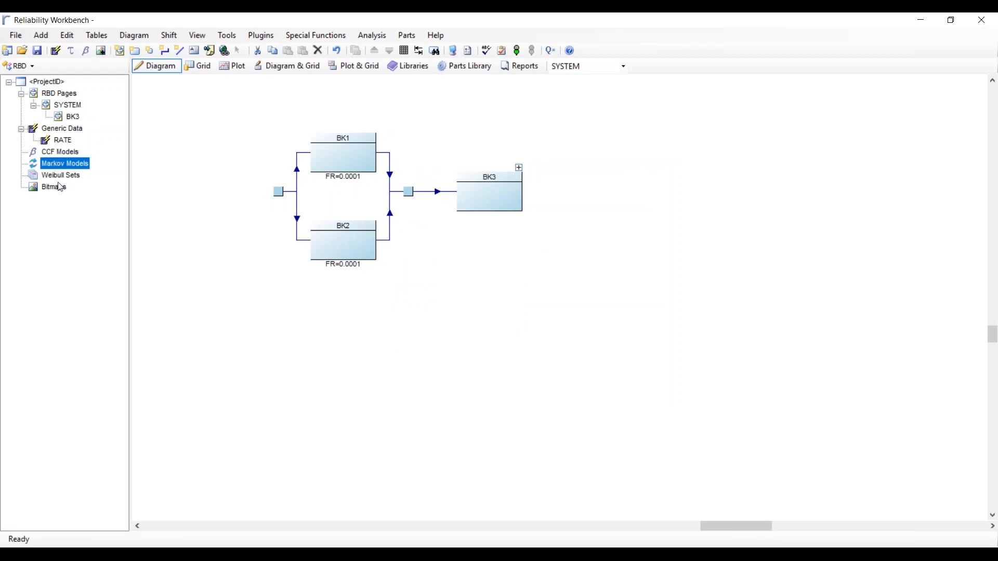
{"action": "left_click", "coordinate": [56, 179]}
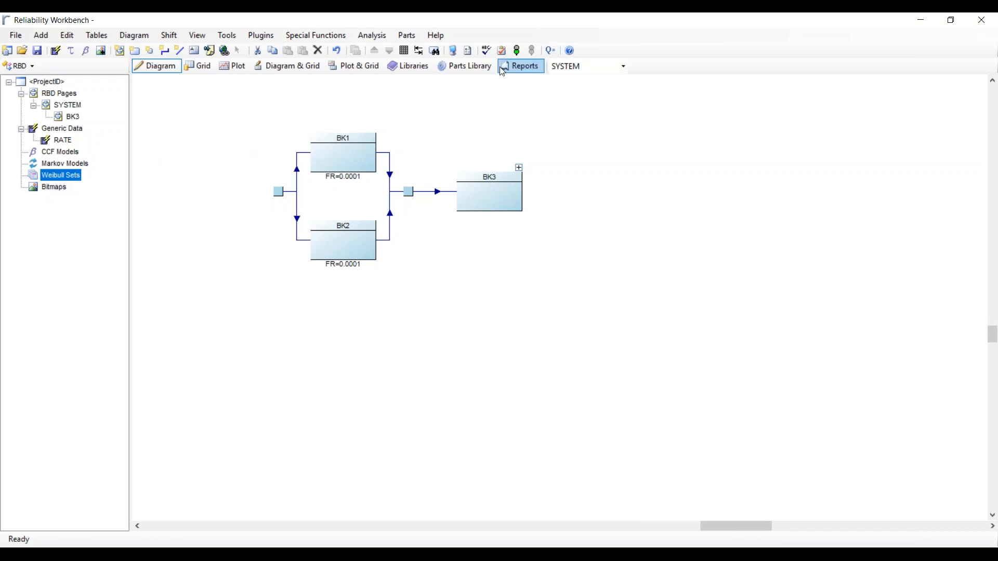
Step: Set the project's sets generation to custom approximation methods with expansion of modularized sets enabled
{"action": "left_click", "coordinate": [471, 52]}
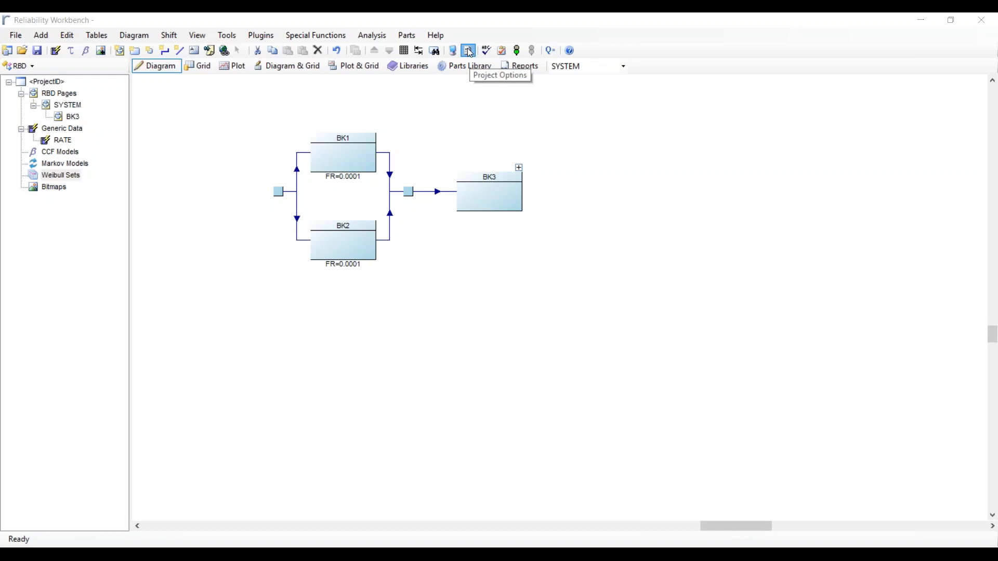
{"action": "left_click", "coordinate": [397, 154]}
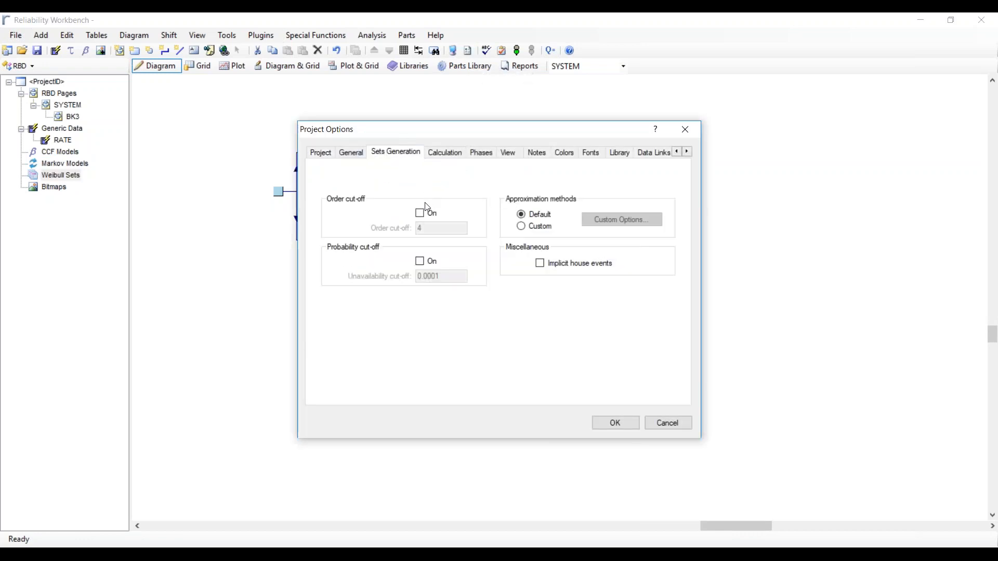
{"action": "left_click", "coordinate": [521, 228]}
{"action": "left_click", "coordinate": [618, 220]}
{"action": "left_click", "coordinate": [452, 319]}
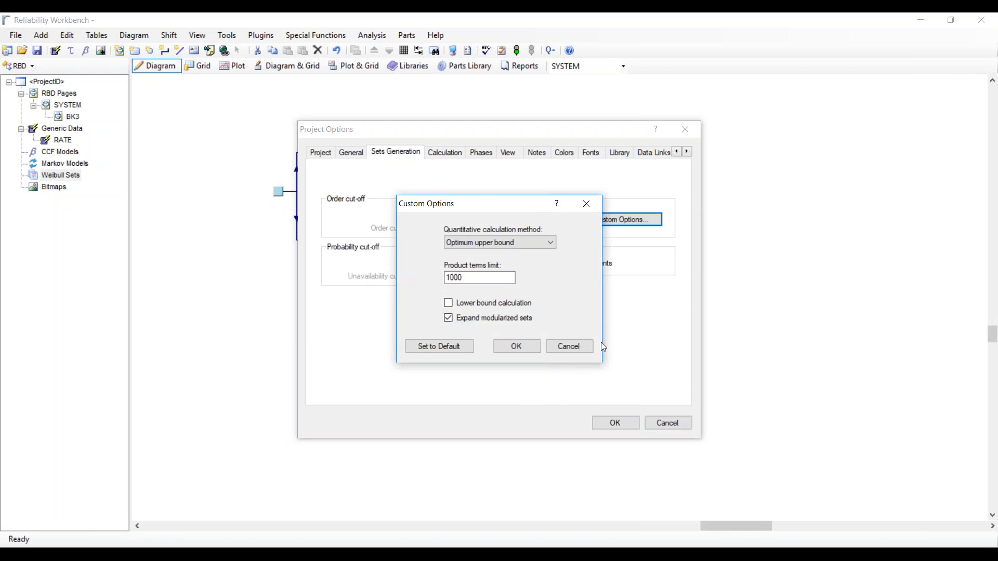
{"action": "left_click", "coordinate": [516, 351]}
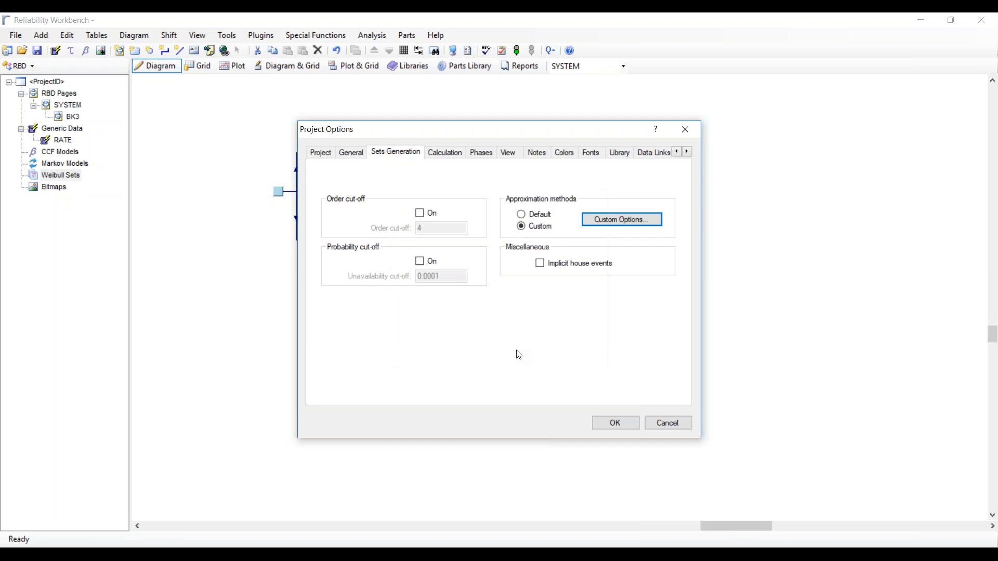
Step: Set the system lifetime to 1000 and enable time-dependent analysis in the project's calculation options
{"action": "left_click", "coordinate": [455, 154]}
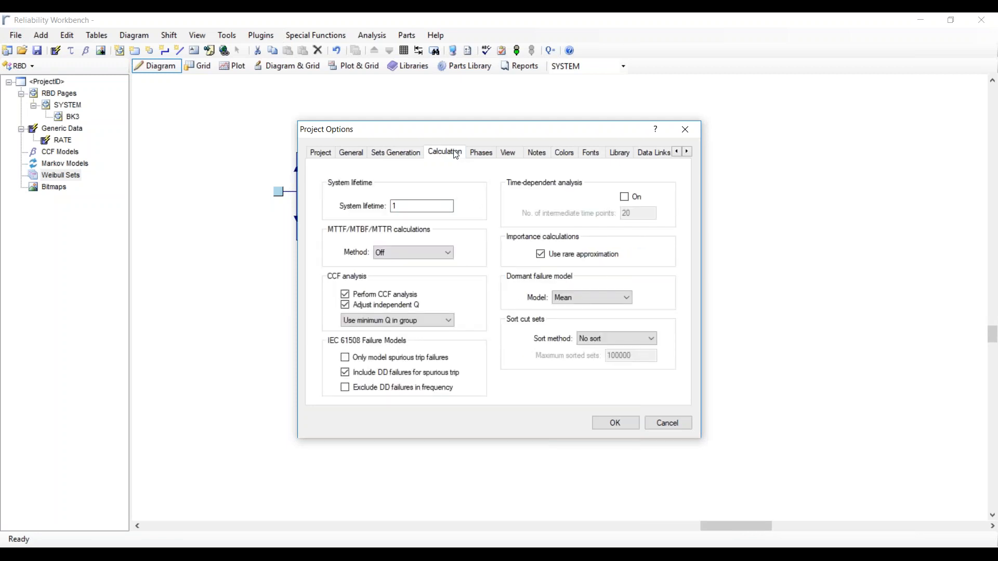
{"action": "left_click_drag", "start_coordinate": [412, 207], "coordinate": [357, 207]}
{"action": "type", "text": "1000"}
{"action": "left_click", "coordinate": [625, 197]}
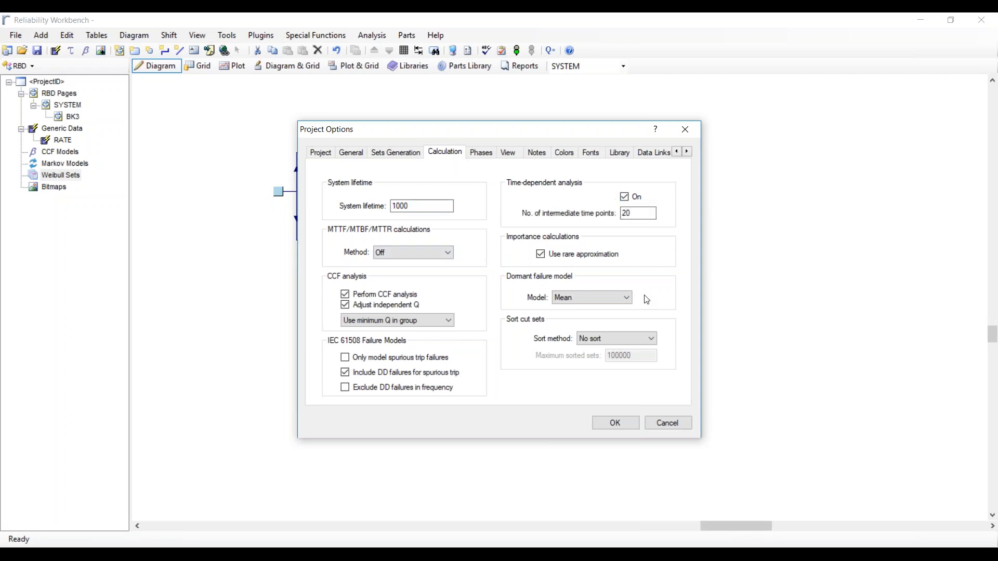
{"action": "left_click", "coordinate": [628, 424]}
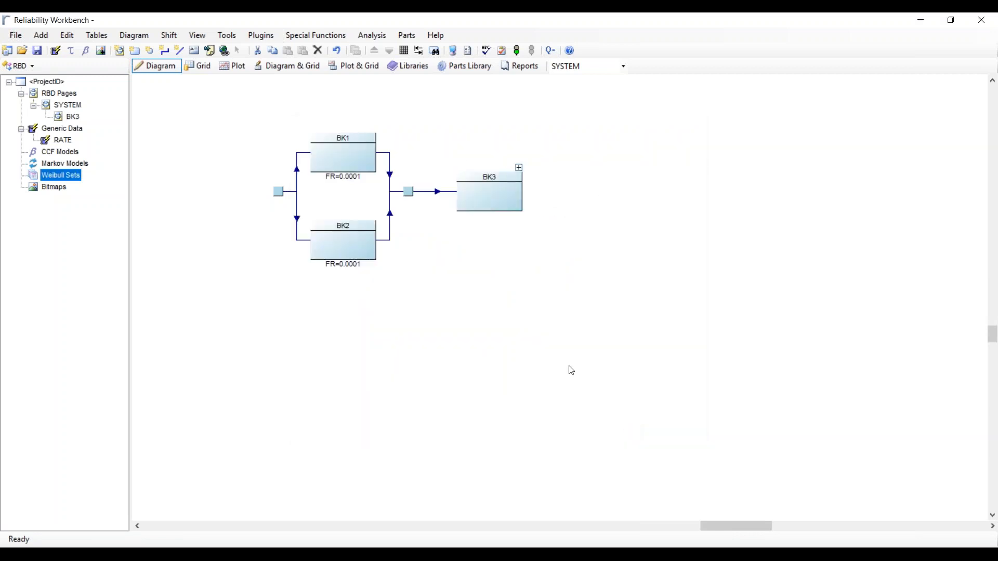
Step: Run the RBD analysis and review the summary, importance and cut set results for SYSTEM
{"action": "left_click", "coordinate": [519, 51]}
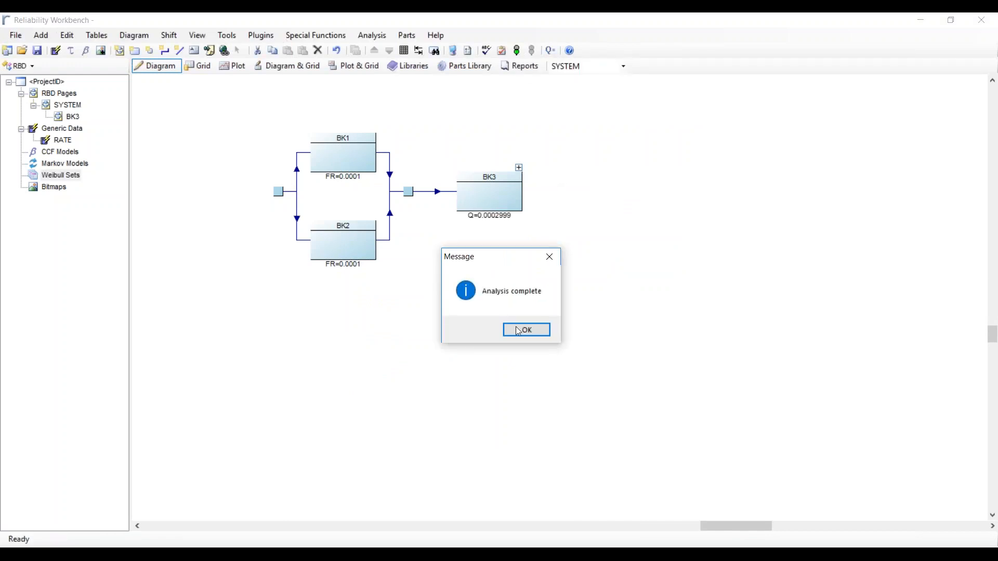
{"action": "left_click", "coordinate": [517, 331]}
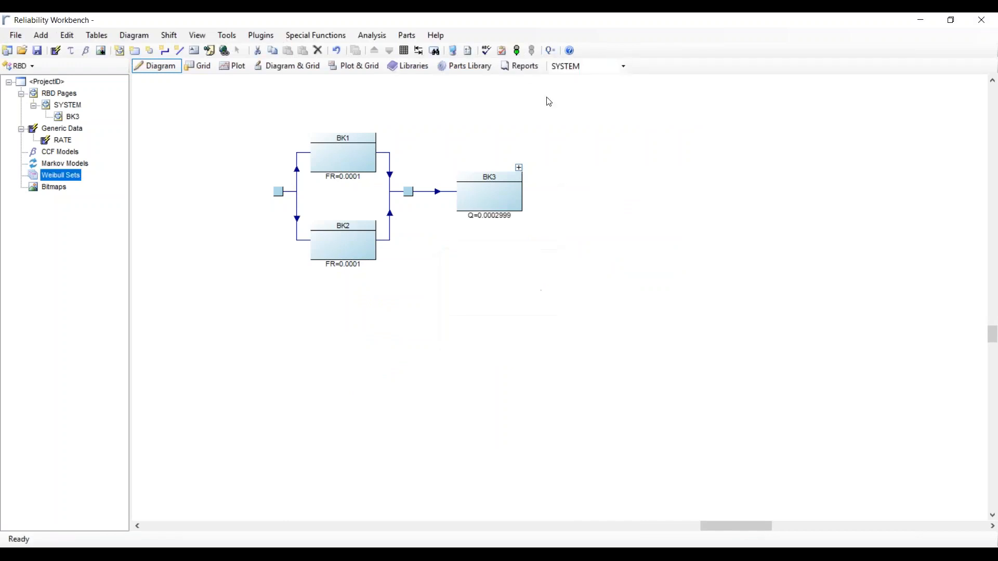
{"action": "left_click", "coordinate": [550, 51]}
{"action": "left_click", "coordinate": [332, 192]}
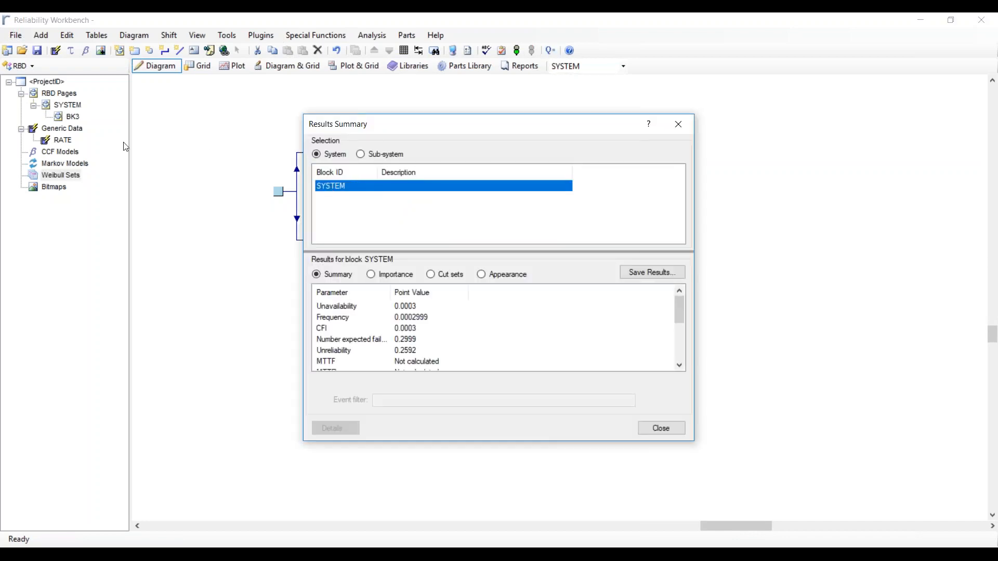
{"action": "left_click", "coordinate": [395, 308]}
{"action": "left_click", "coordinate": [400, 320]}
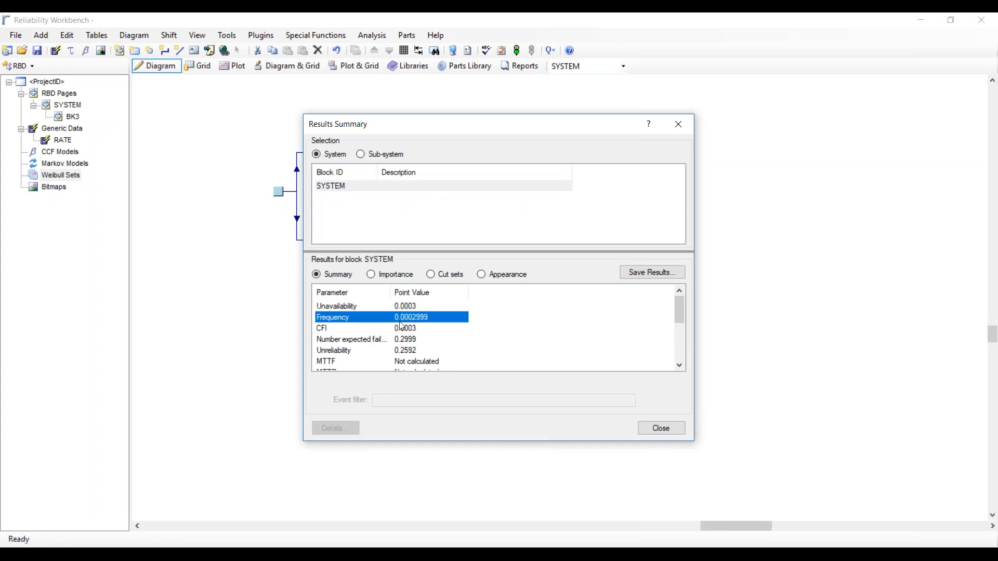
{"action": "left_click", "coordinate": [391, 274]}
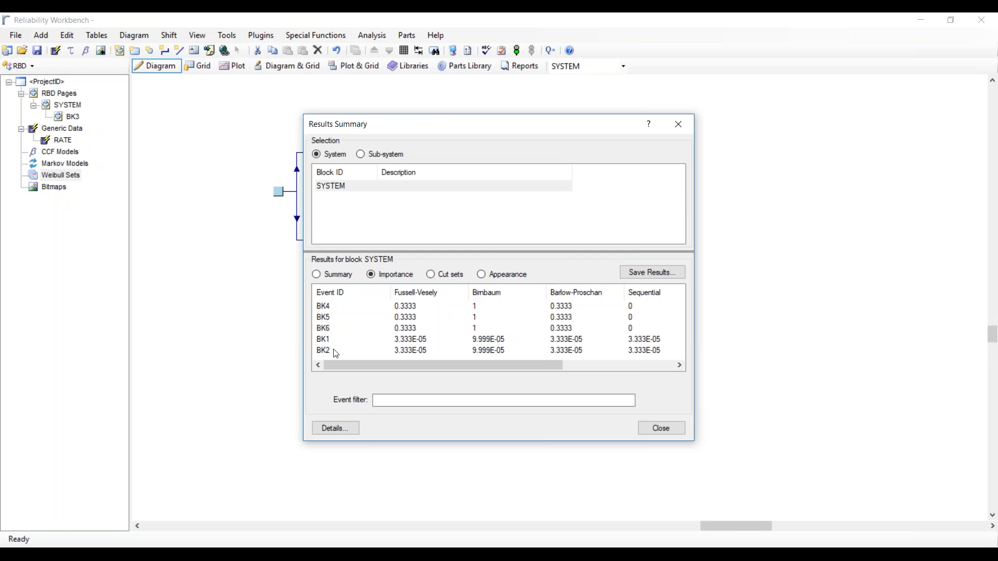
{"action": "left_click", "coordinate": [455, 272]}
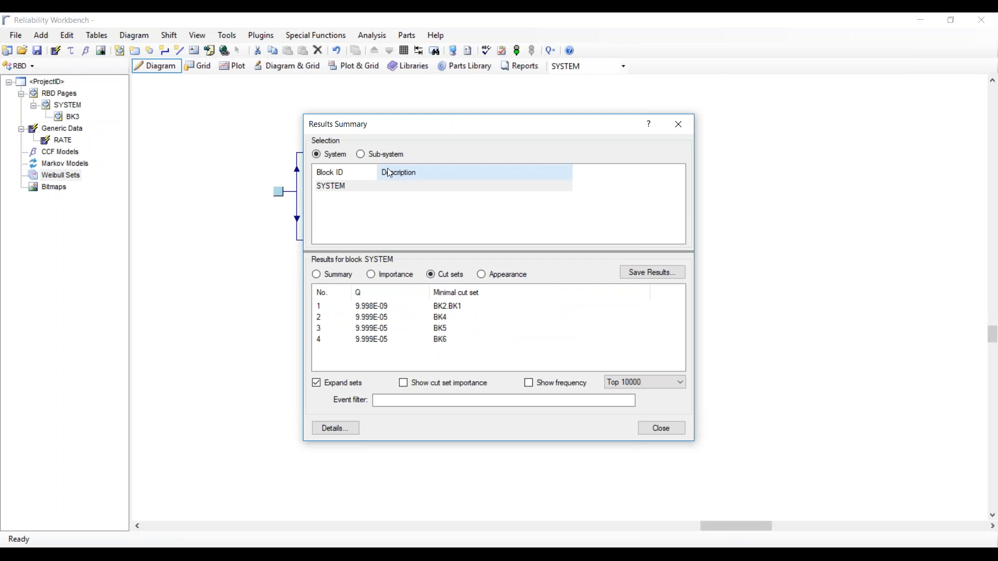
Step: Review the summary, importance and cut set results for sub-system BK3, and close the results summary
{"action": "left_click", "coordinate": [376, 154]}
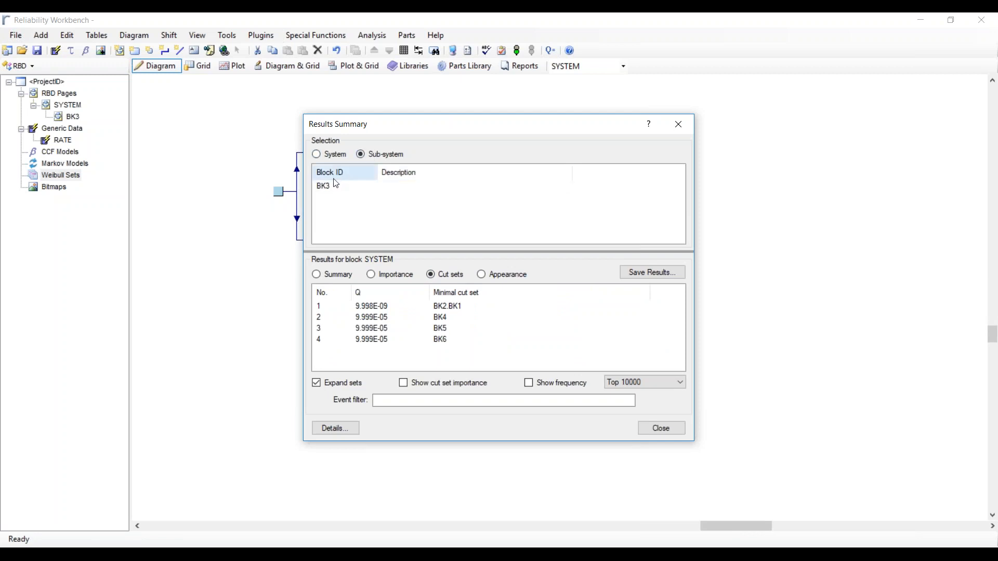
{"action": "left_click_drag", "start_coordinate": [357, 130], "coordinate": [144, 133]}
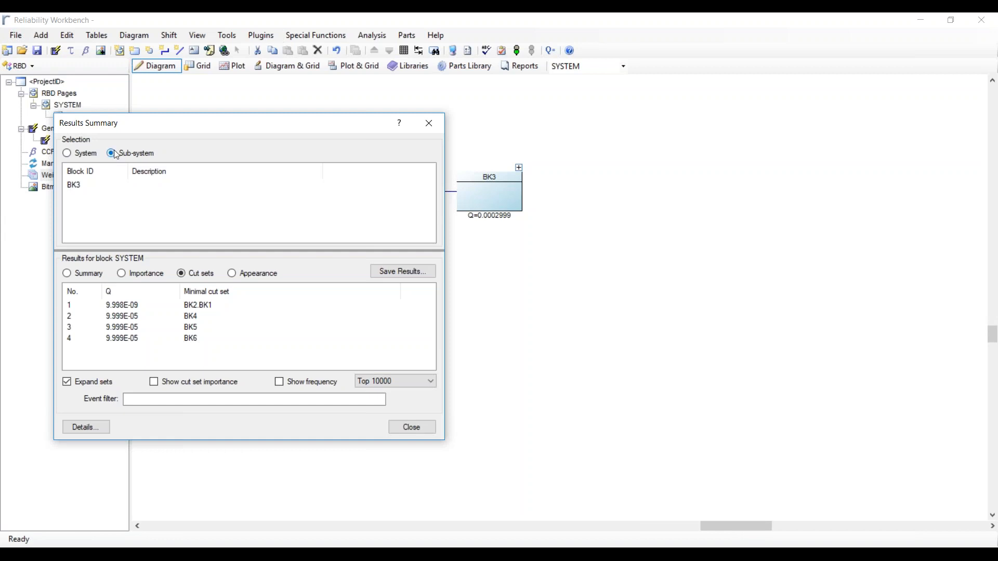
{"action": "left_click", "coordinate": [76, 185]}
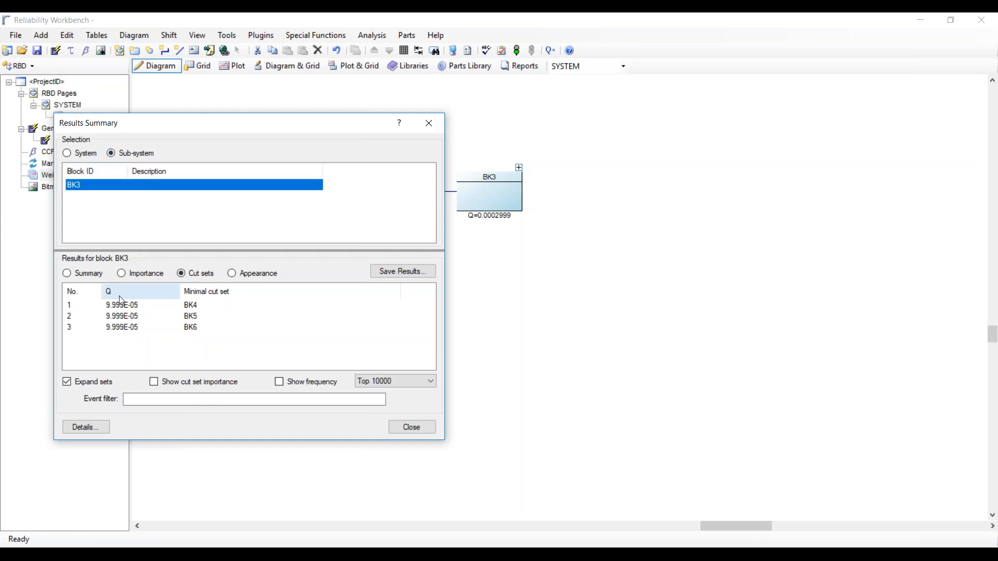
{"action": "left_click", "coordinate": [106, 273]}
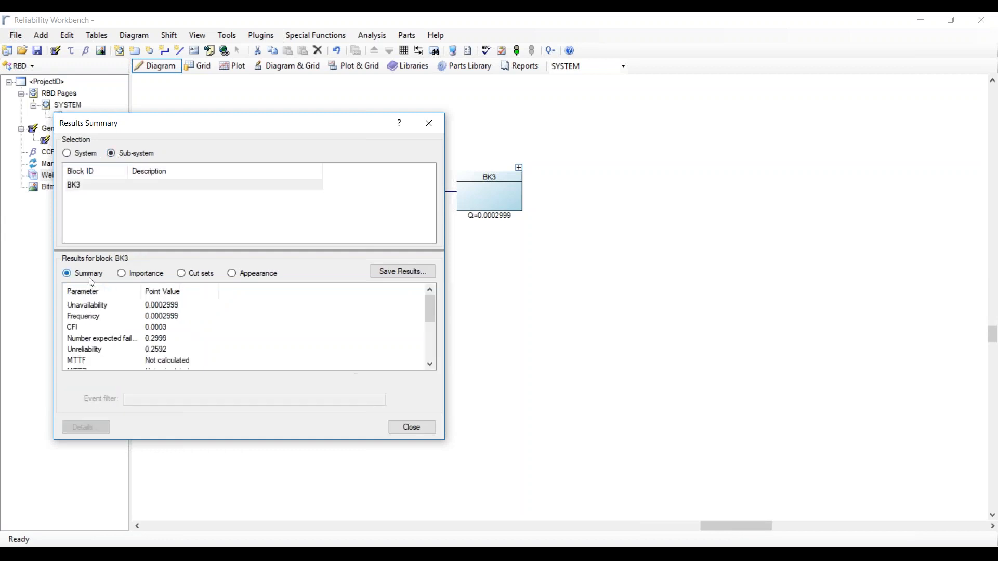
{"action": "left_click", "coordinate": [122, 274]}
{"action": "left_click", "coordinate": [202, 275]}
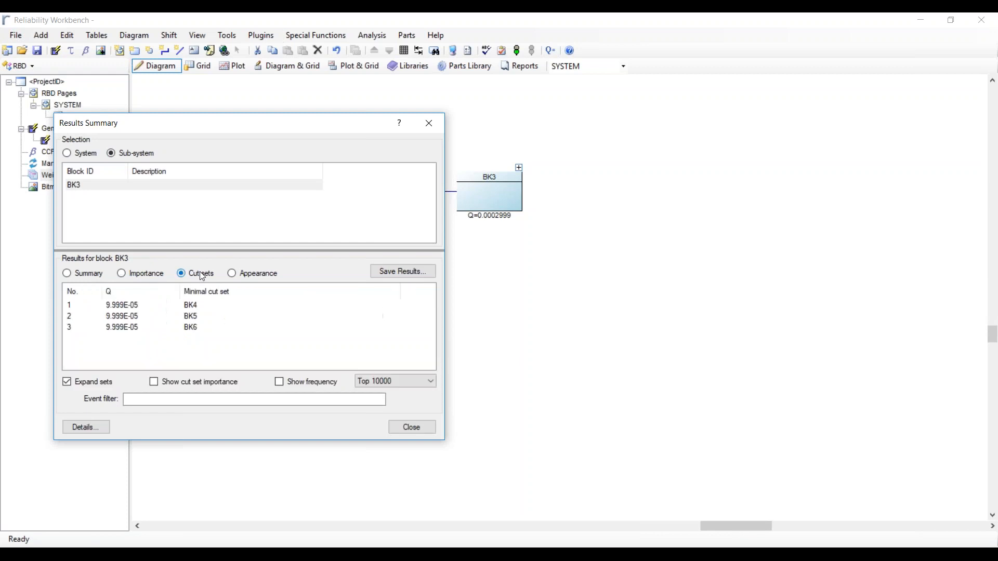
{"action": "left_click", "coordinate": [432, 430]}
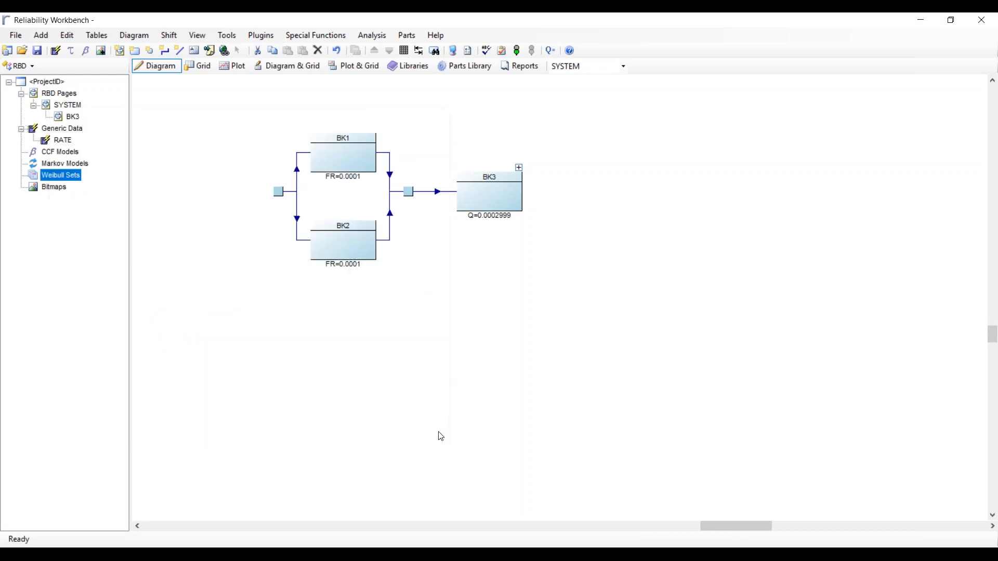
Step: Plot the unavailability time profile of SYSTEM as a line with the grid shown
{"action": "left_click", "coordinate": [228, 66]}
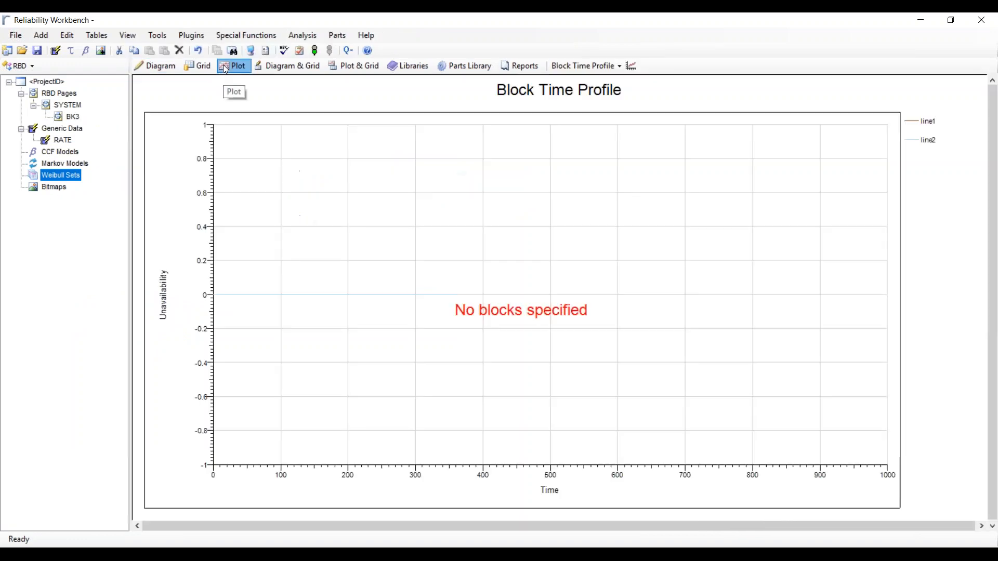
{"action": "left_click", "coordinate": [632, 68]}
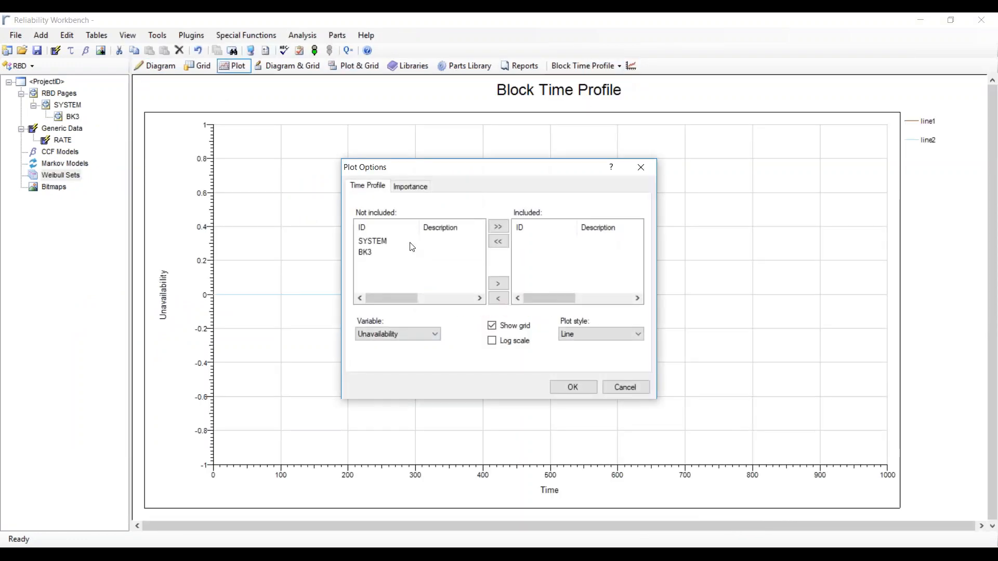
{"action": "left_click", "coordinate": [390, 242]}
{"action": "left_click", "coordinate": [498, 283]}
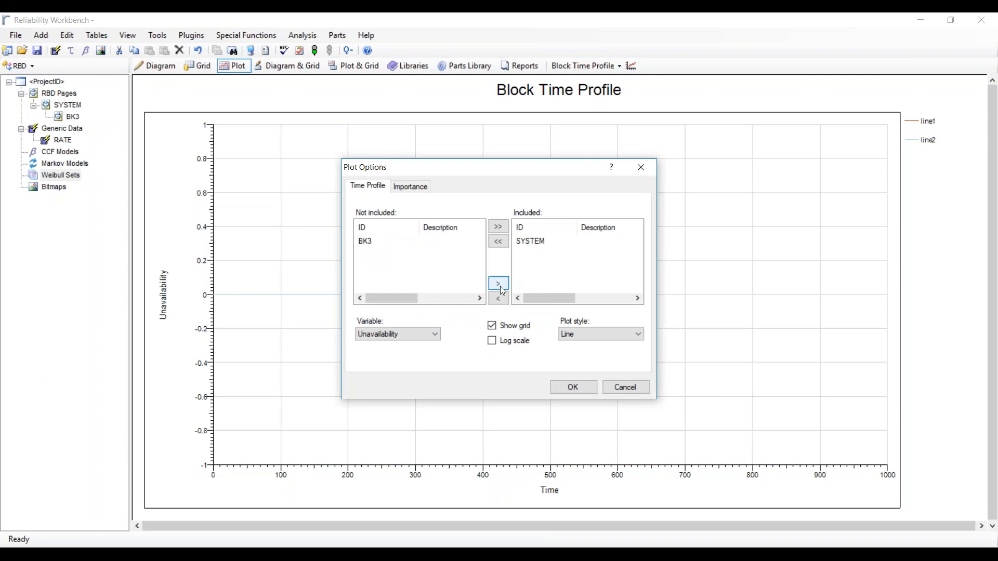
{"action": "left_click", "coordinate": [587, 390]}
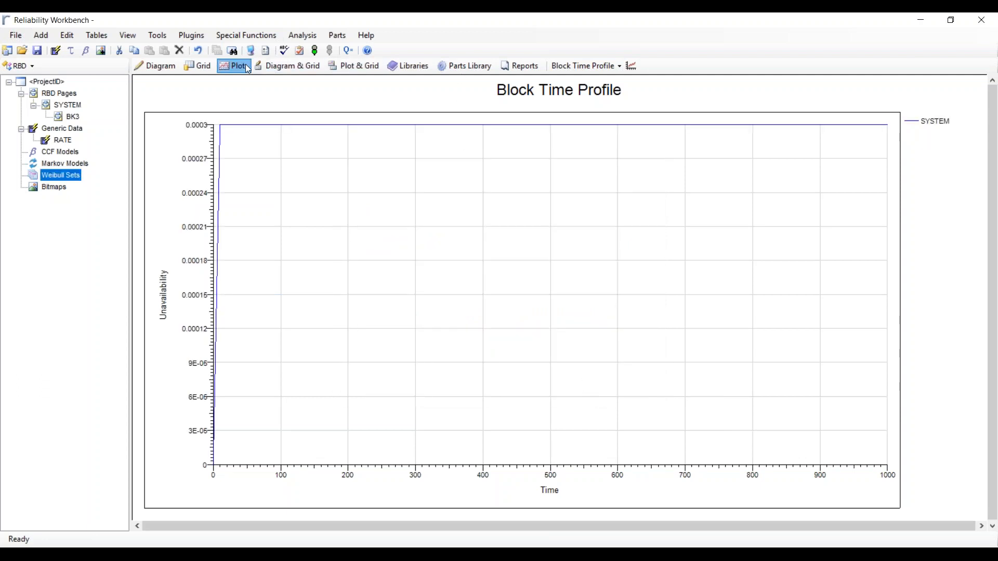
Step: Plot the Fussell-Vesely importance of the blocks in SYSTEM as a bar chart with the grid shown
{"action": "left_click", "coordinate": [580, 67]}
{"action": "left_click", "coordinate": [575, 95]}
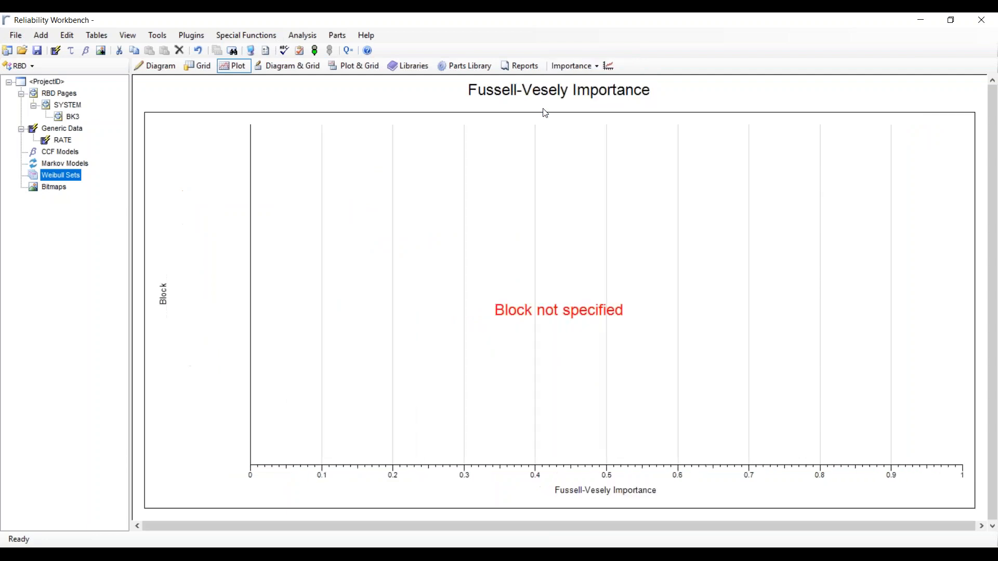
{"action": "left_click", "coordinate": [608, 66]}
{"action": "left_click", "coordinate": [433, 231]}
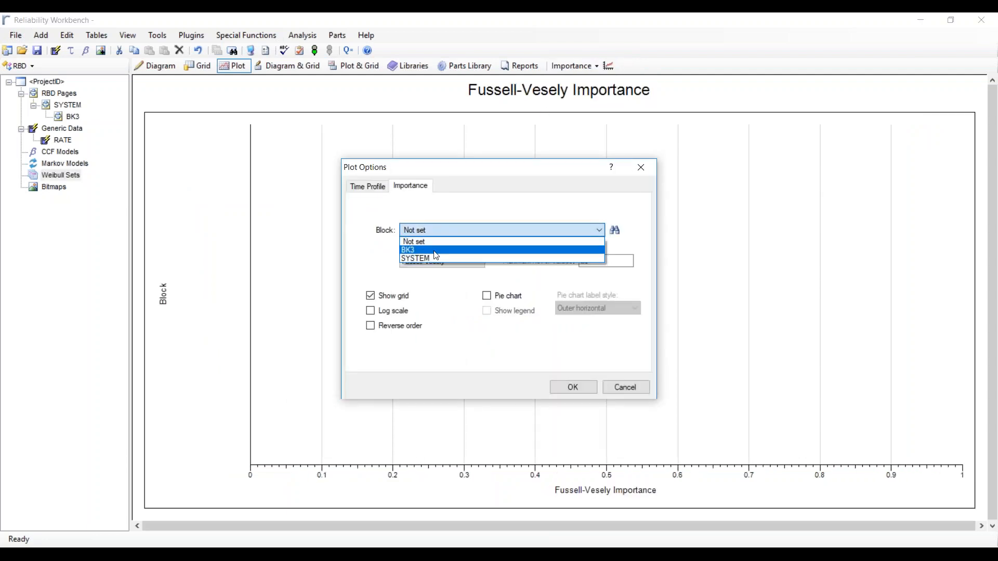
{"action": "left_click", "coordinate": [434, 255]}
{"action": "left_click", "coordinate": [569, 388]}
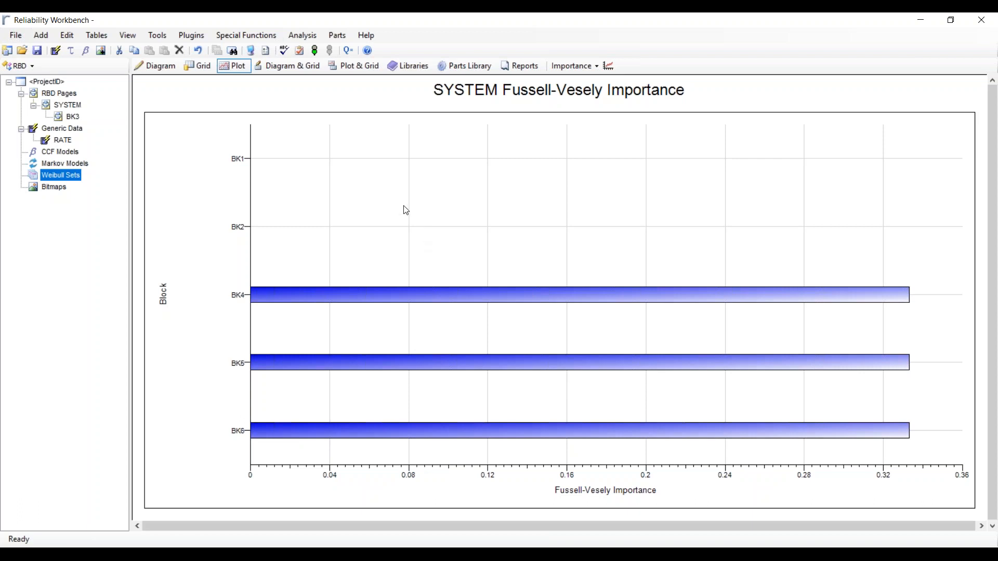
Step: Display the generic failure models in grid form, and list the component blocks of SYSTEM in the blocks grid
{"action": "left_click", "coordinate": [202, 62]}
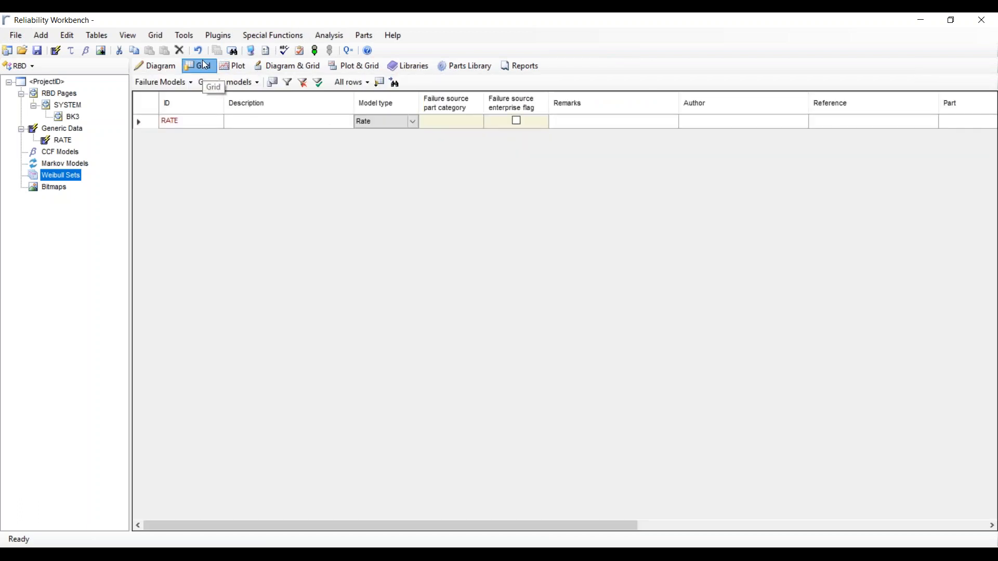
{"action": "left_click", "coordinate": [56, 129]}
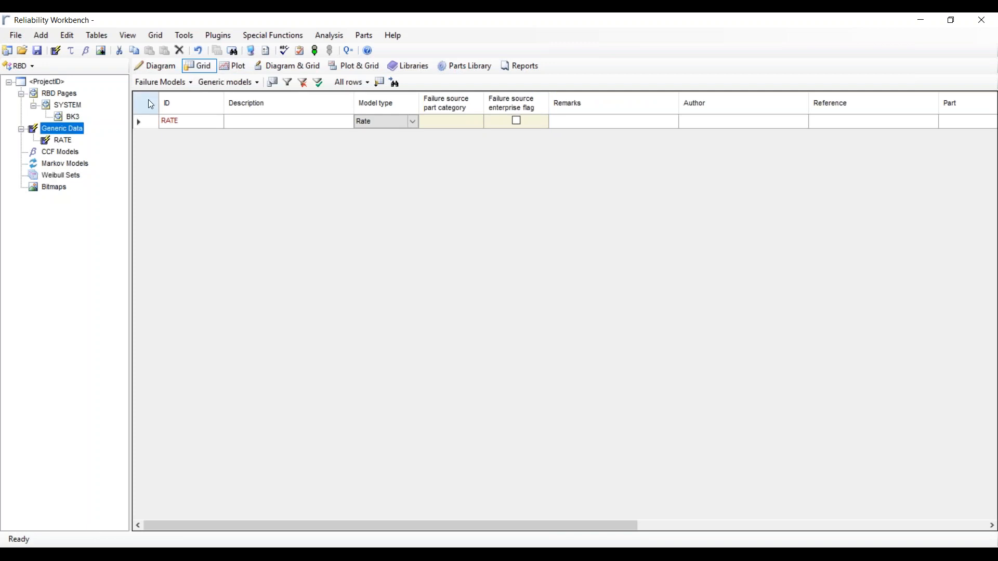
{"action": "left_click", "coordinate": [160, 84]}
{"action": "left_click", "coordinate": [168, 125]}
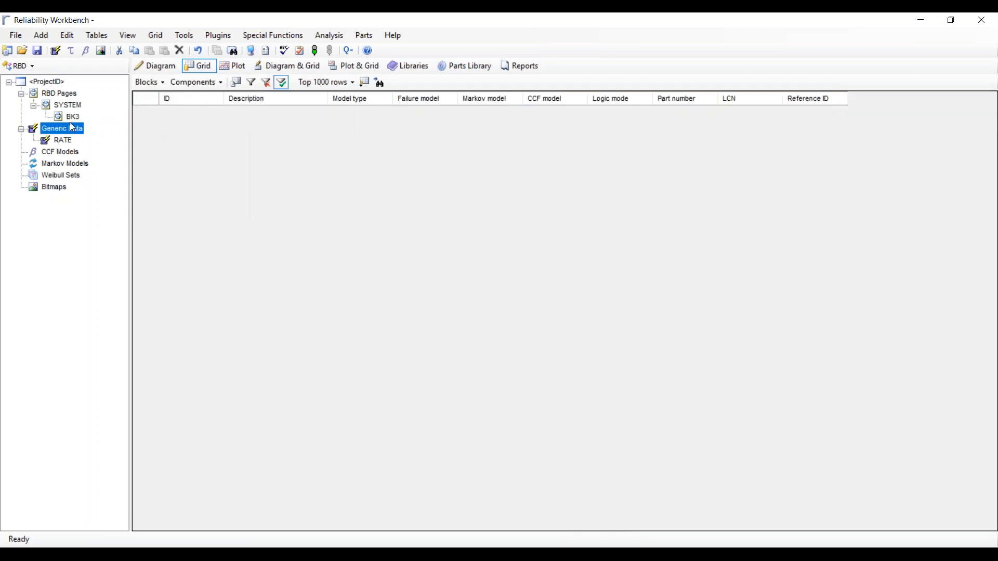
{"action": "left_click", "coordinate": [58, 106]}
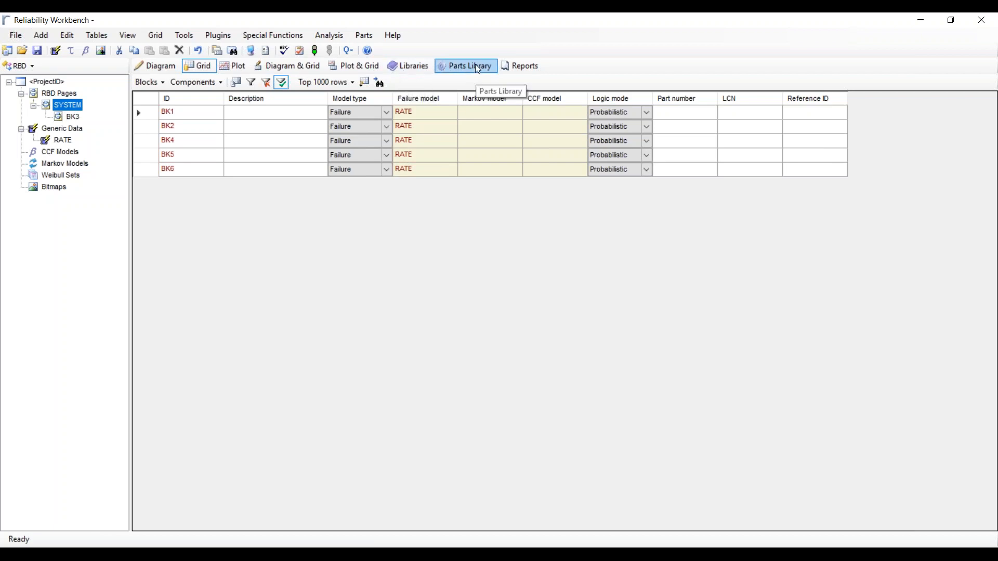
Step: Open the FMECA project file without saving changes to the current project
{"action": "left_click", "coordinate": [22, 50]}
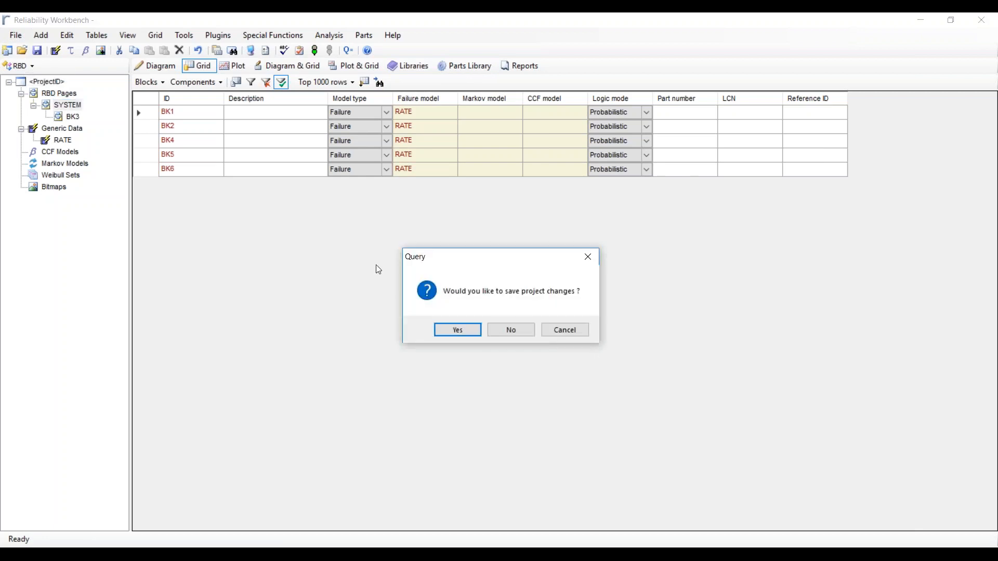
{"action": "left_click", "coordinate": [513, 331]}
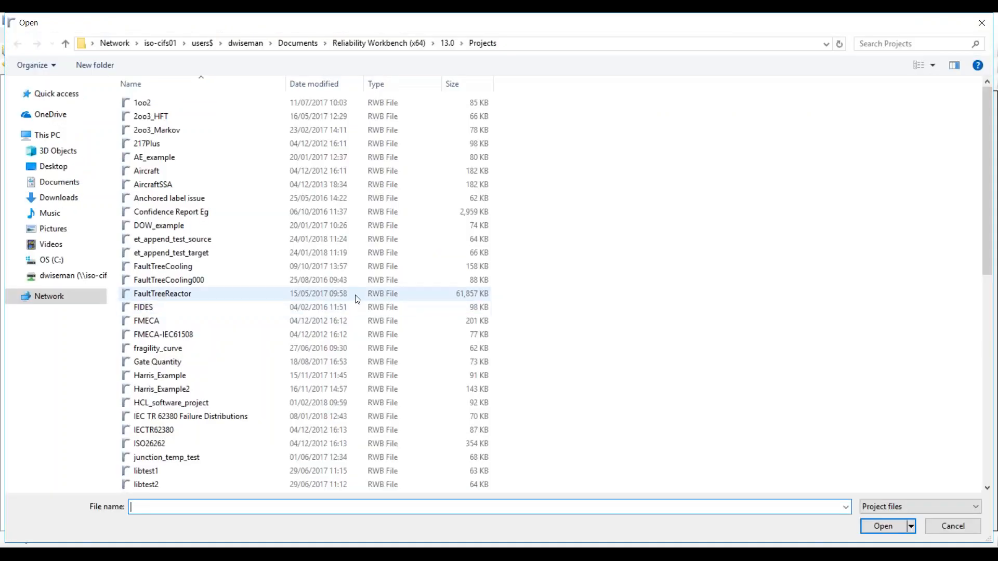
{"action": "left_click", "coordinate": [160, 322]}
{"action": "left_click", "coordinate": [882, 526]}
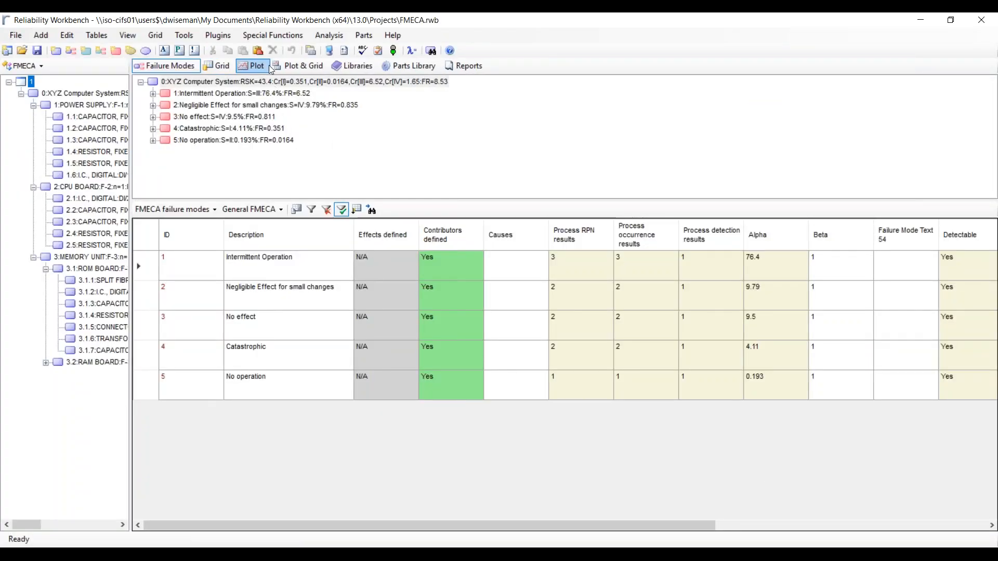
{"action": "left_click", "coordinate": [265, 37]}
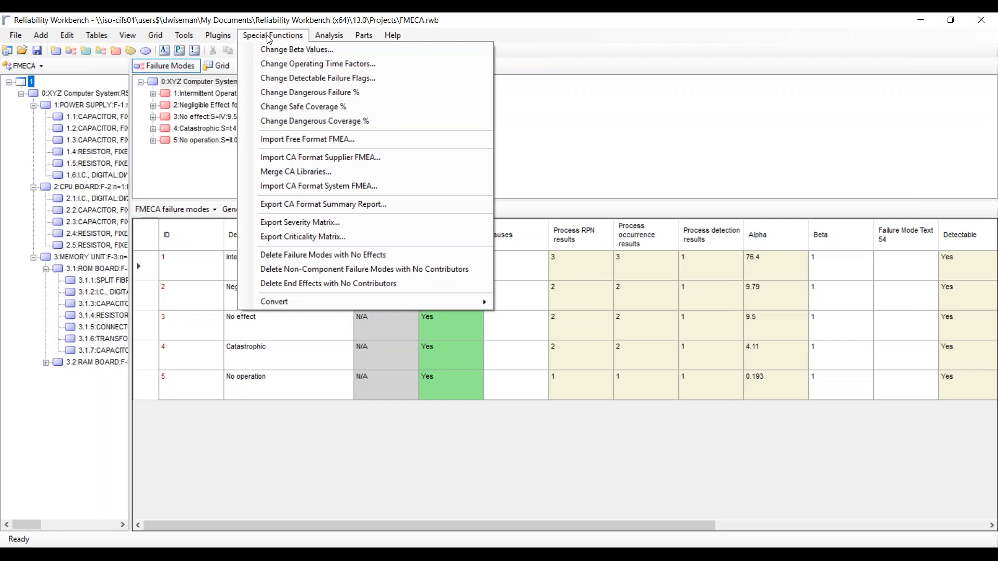
{"action": "mouse_move", "coordinate": [333, 303]}
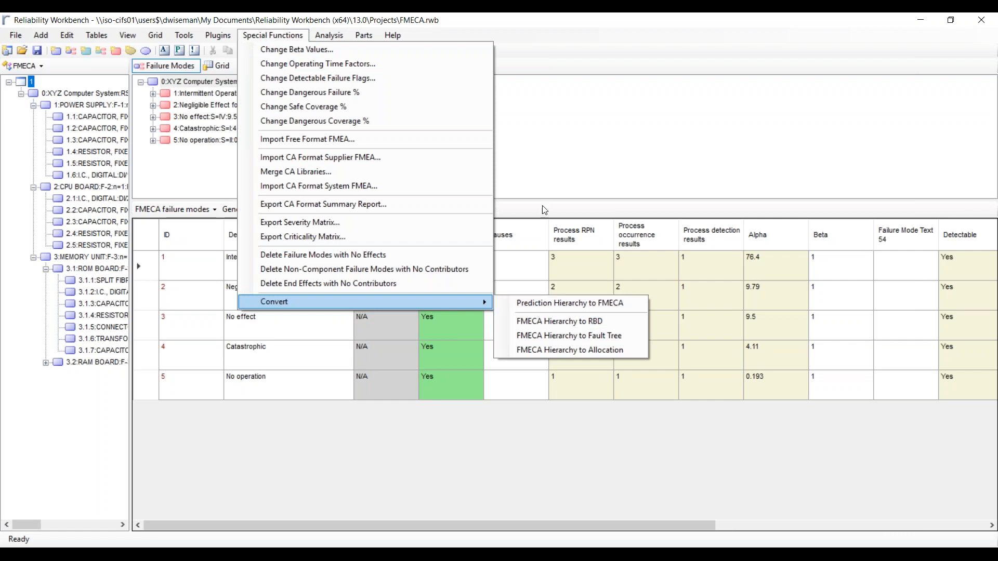
{"action": "left_click", "coordinate": [533, 170]}
Step: Configure the inclusion of failure modes and root failure modes in the project's data link options for FMECA to RBD/FT data copy
{"action": "left_click", "coordinate": [344, 50]}
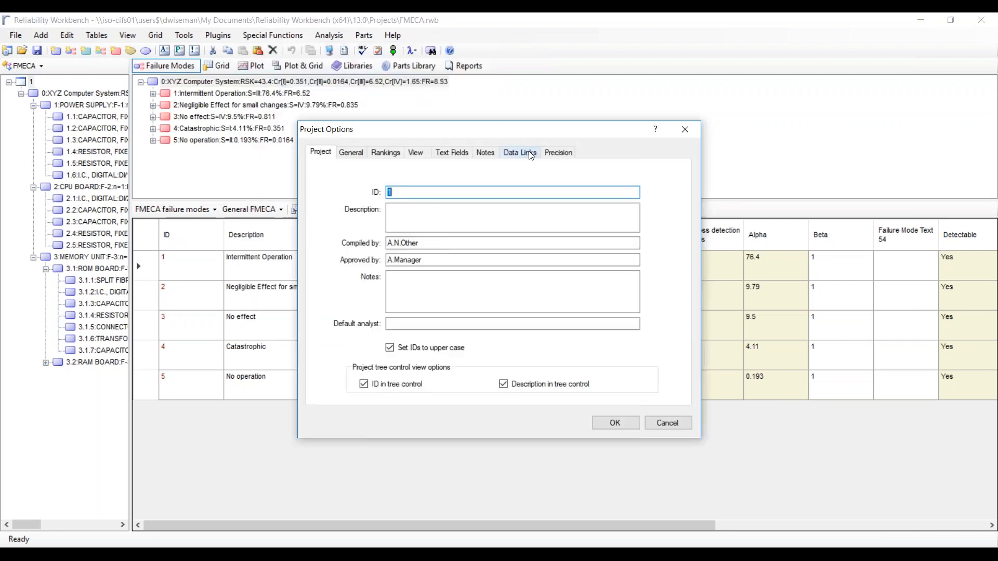
{"action": "left_click", "coordinate": [530, 154]}
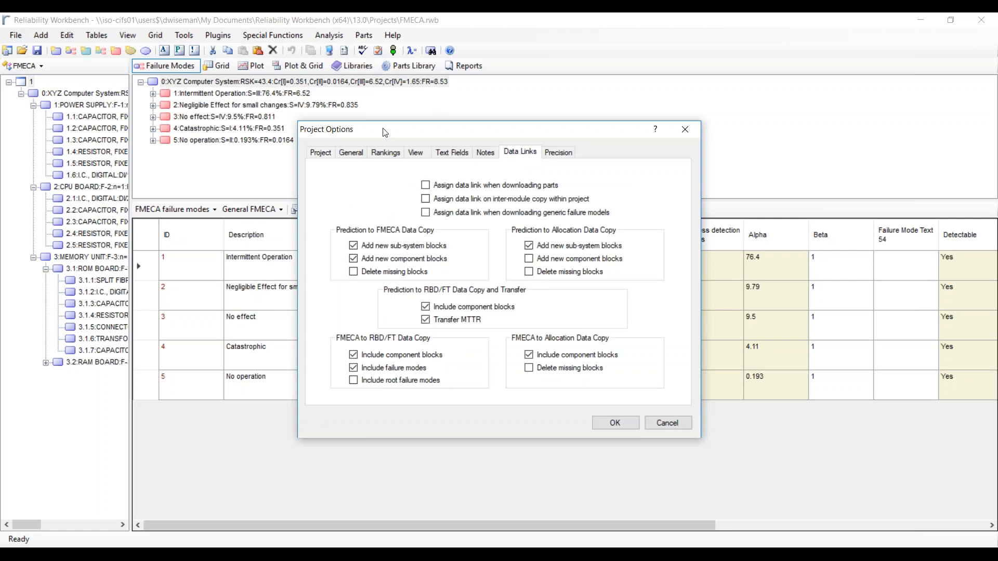
{"action": "left_click", "coordinate": [355, 370]}
{"action": "left_click", "coordinate": [355, 382]}
{"action": "left_click", "coordinate": [614, 423]}
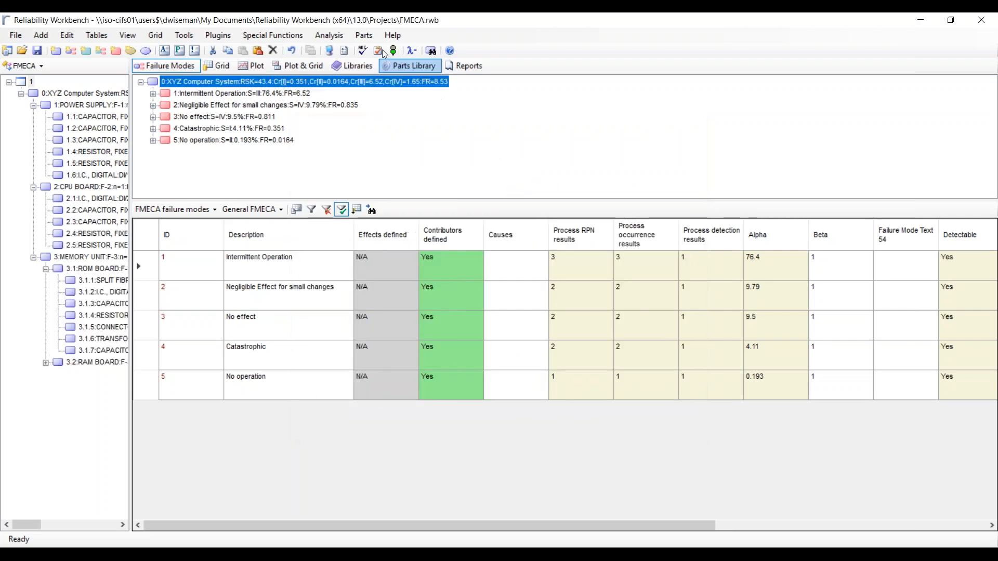
Step: Convert the FMECA hierarchy of the XYZ Computer System to a reliability block diagram and confirm the conversion
{"action": "left_click", "coordinate": [281, 37]}
{"action": "mouse_move", "coordinate": [427, 301]}
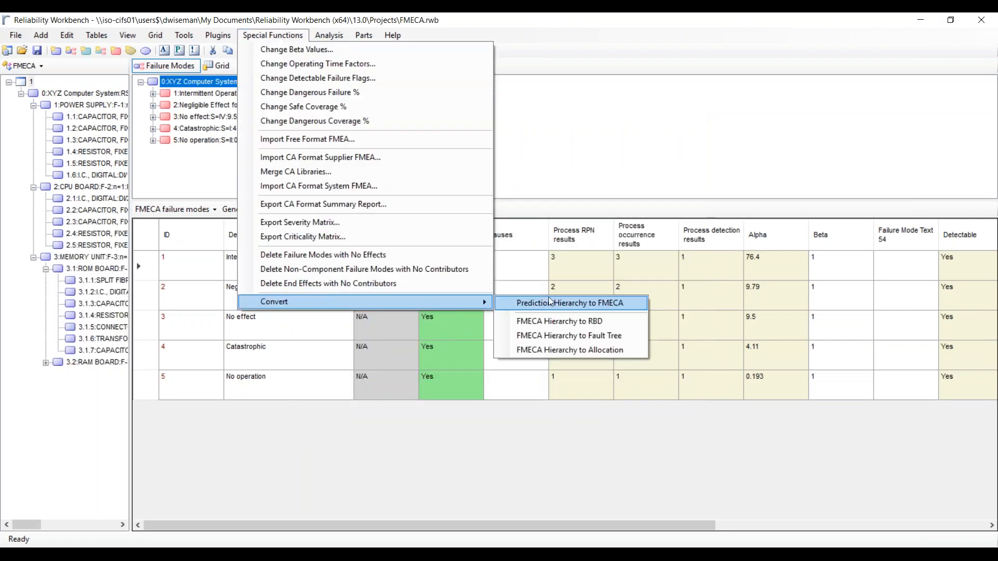
{"action": "left_click", "coordinate": [558, 320]}
{"action": "left_click", "coordinate": [548, 334]}
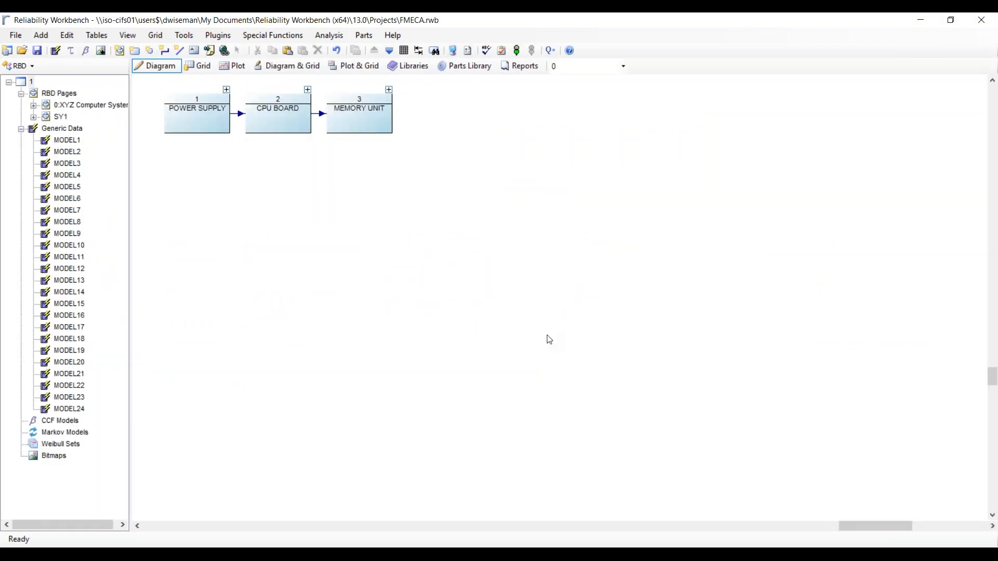
Step: Examine the converted RBD pages of the POWER SUPPLY components from 1.1 to 1.5 and their failure mode blocks
{"action": "left_click", "coordinate": [33, 105]}
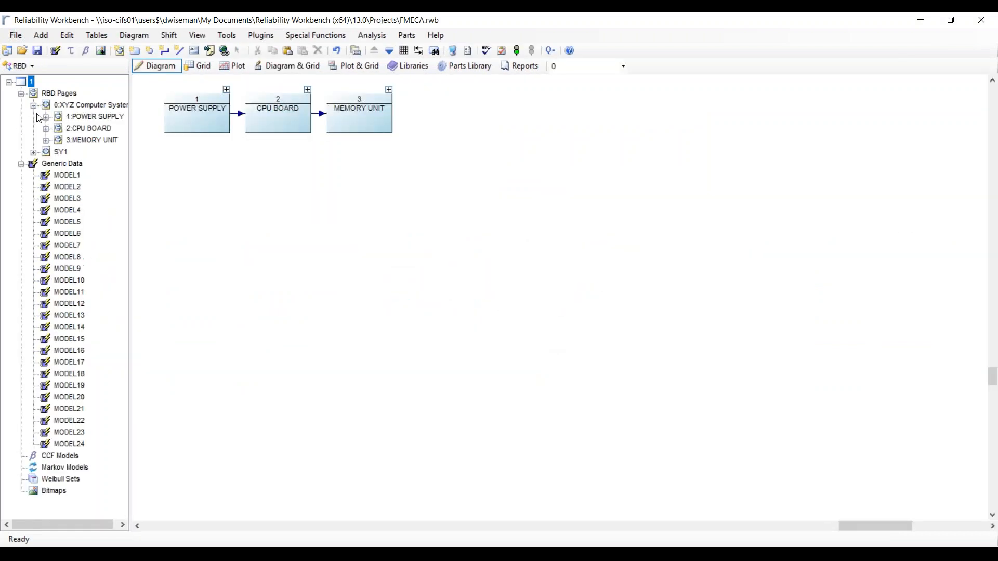
{"action": "left_click", "coordinate": [46, 117]}
{"action": "left_click", "coordinate": [77, 130]}
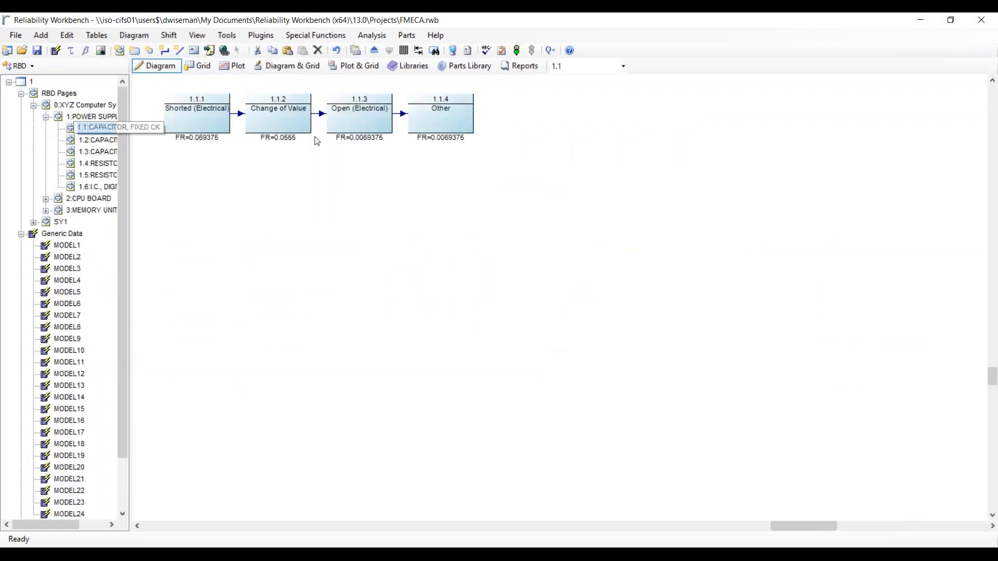
{"action": "left_click", "coordinate": [94, 140]}
{"action": "left_click", "coordinate": [108, 153]}
{"action": "left_click", "coordinate": [108, 163]}
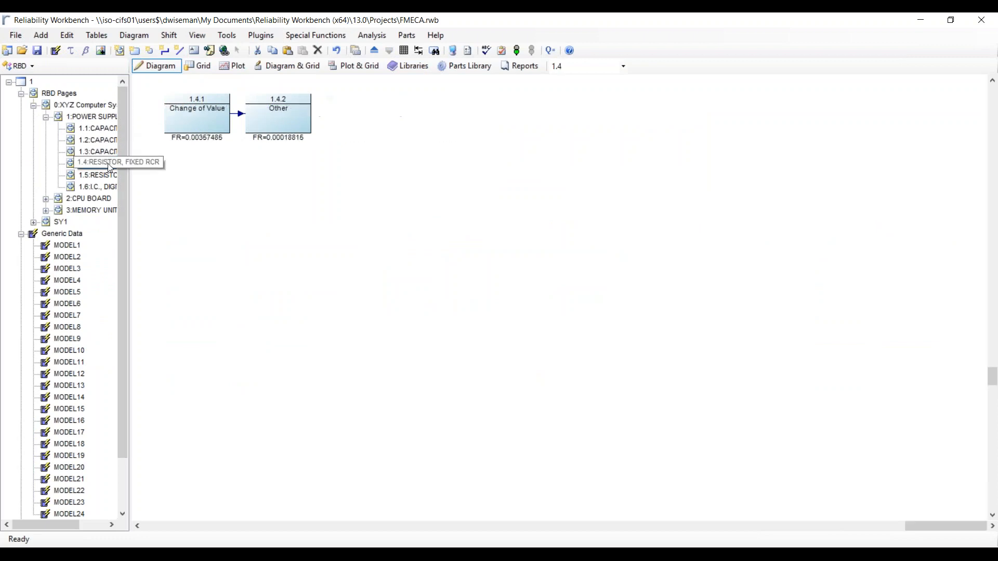
{"action": "left_click", "coordinate": [108, 175]}
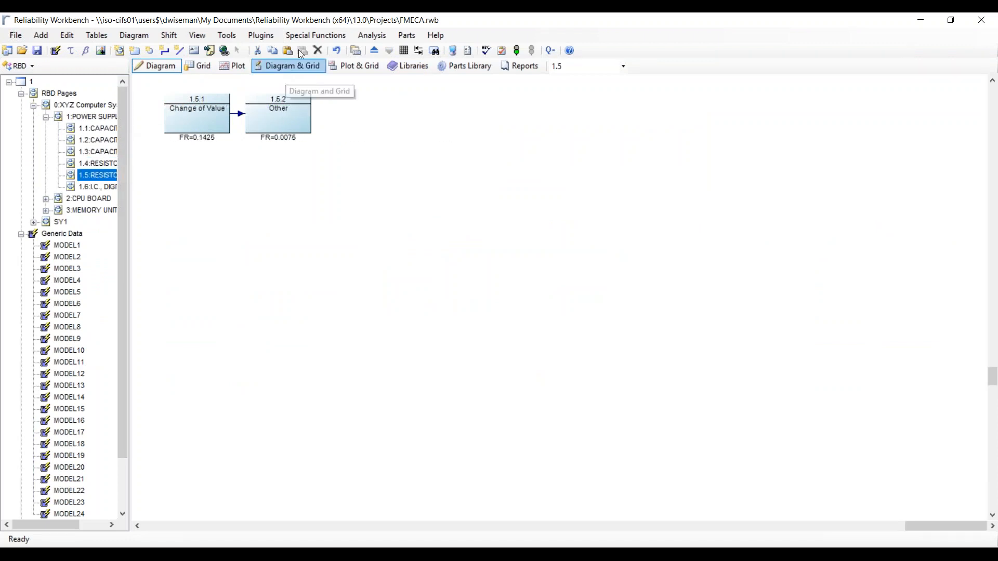
Step: Convert the RBD structure to a fault tree, confirm the conversion, and view the MEMORY UNIT gate
{"action": "left_click", "coordinate": [314, 35]}
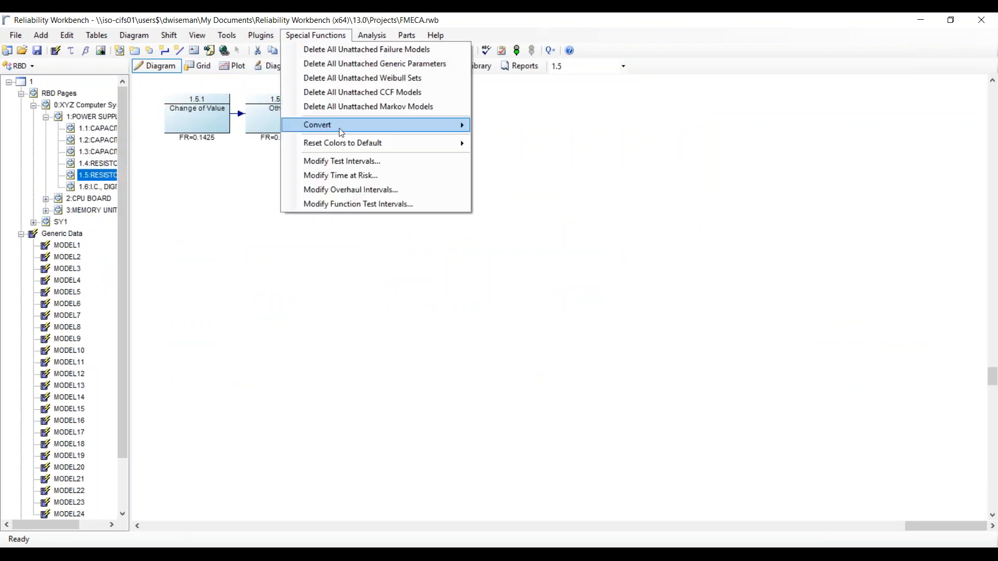
{"action": "mouse_move", "coordinate": [339, 128]}
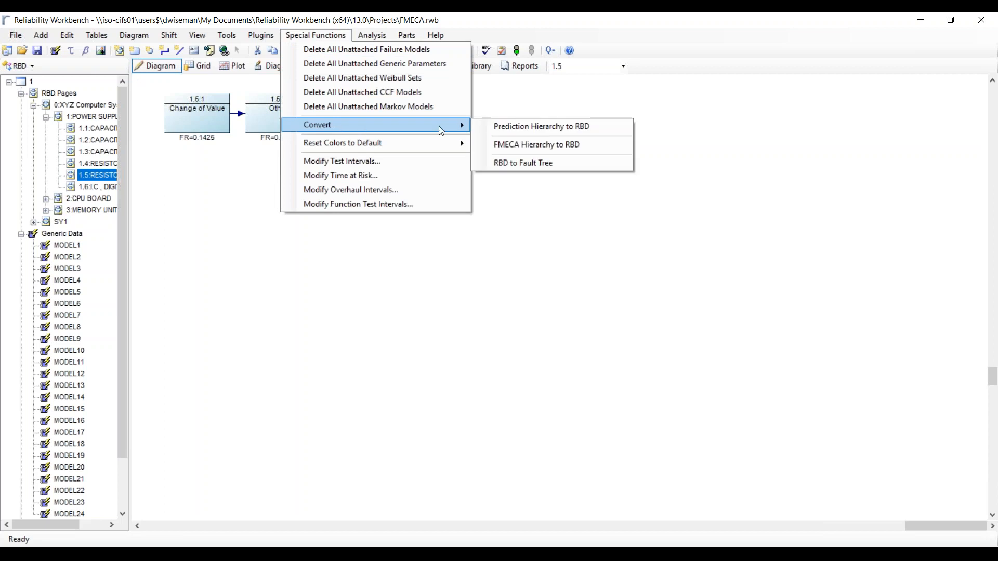
{"action": "left_click", "coordinate": [532, 163]}
{"action": "left_click", "coordinate": [548, 332]}
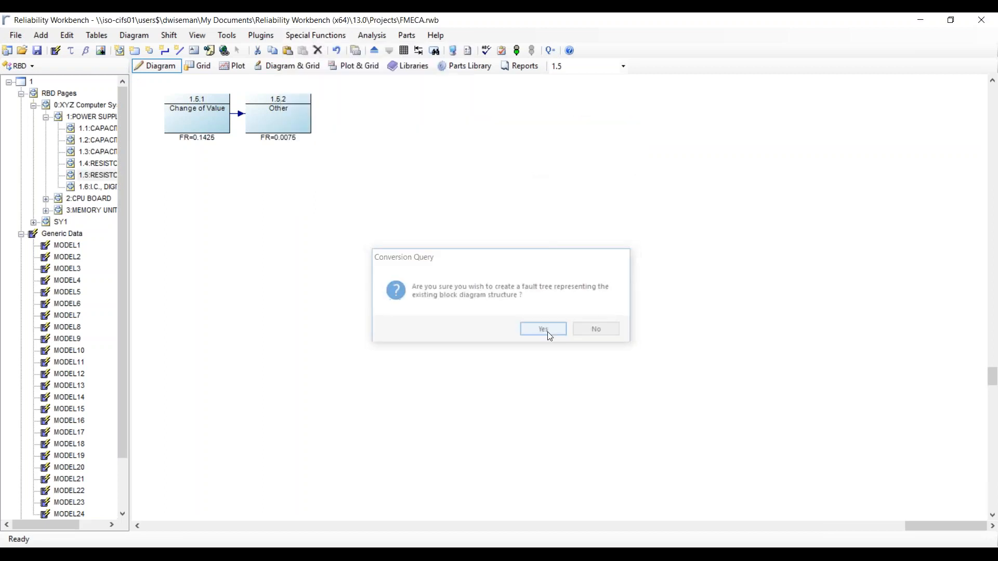
{"action": "left_click_drag", "start_coordinate": [569, 530], "coordinate": [572, 498]}
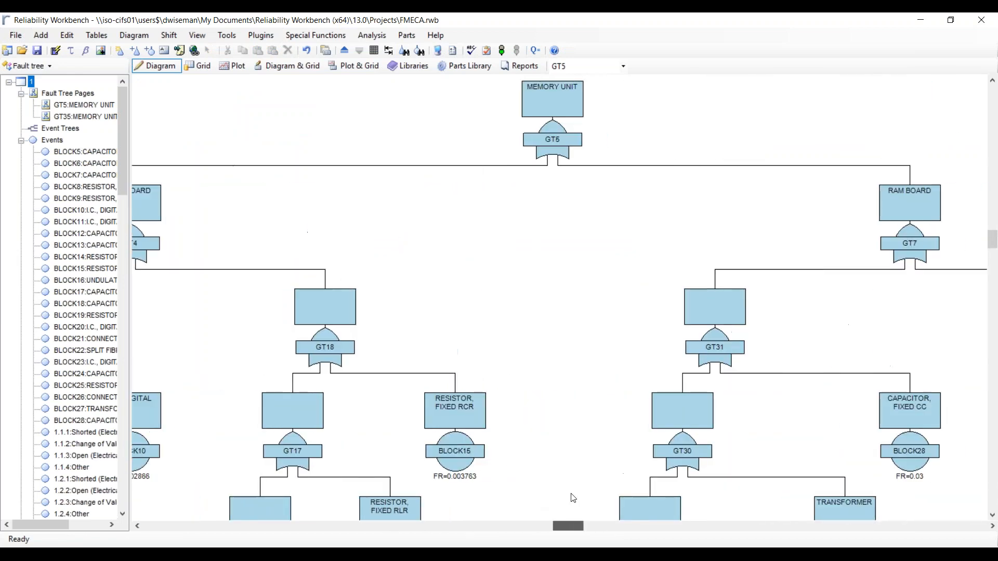